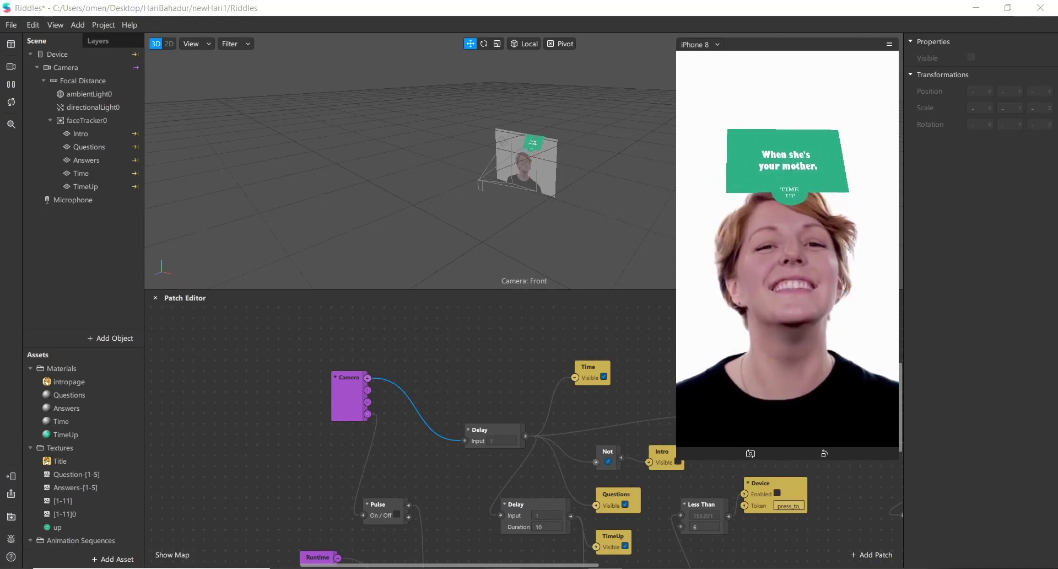
# Switch to File Explorer and examine the image files in the Answers, Questions and CountDown subfolders of Riddles.
pyautogui.click(500, 567)
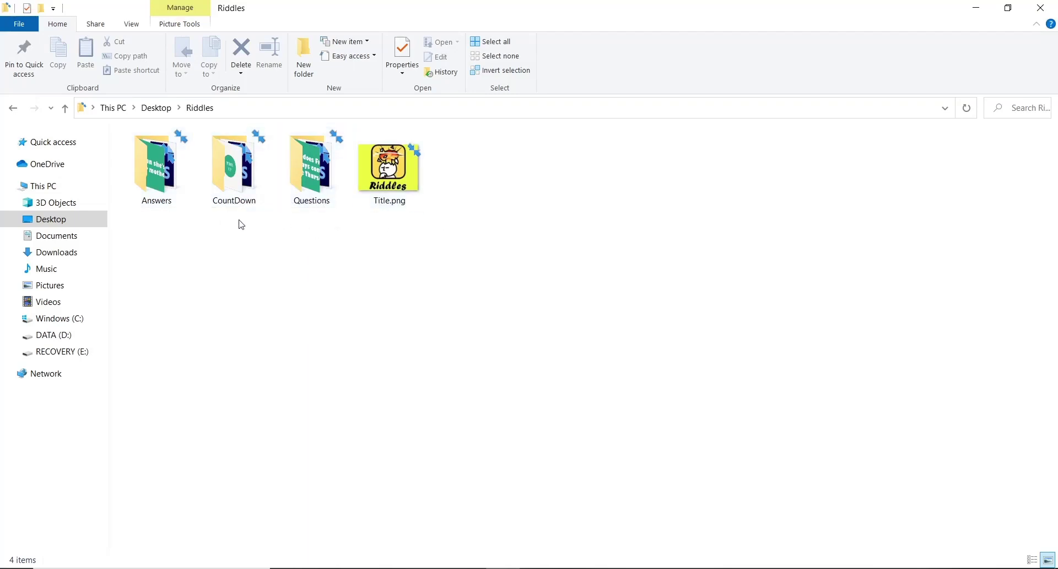
pyautogui.doubleClick(156, 165)
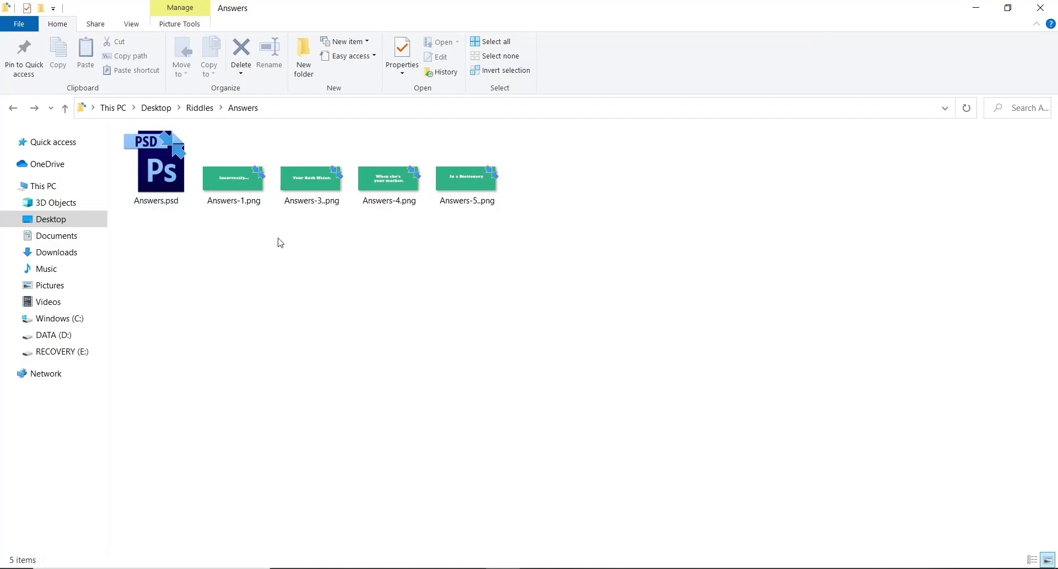
pyautogui.click(64, 109)
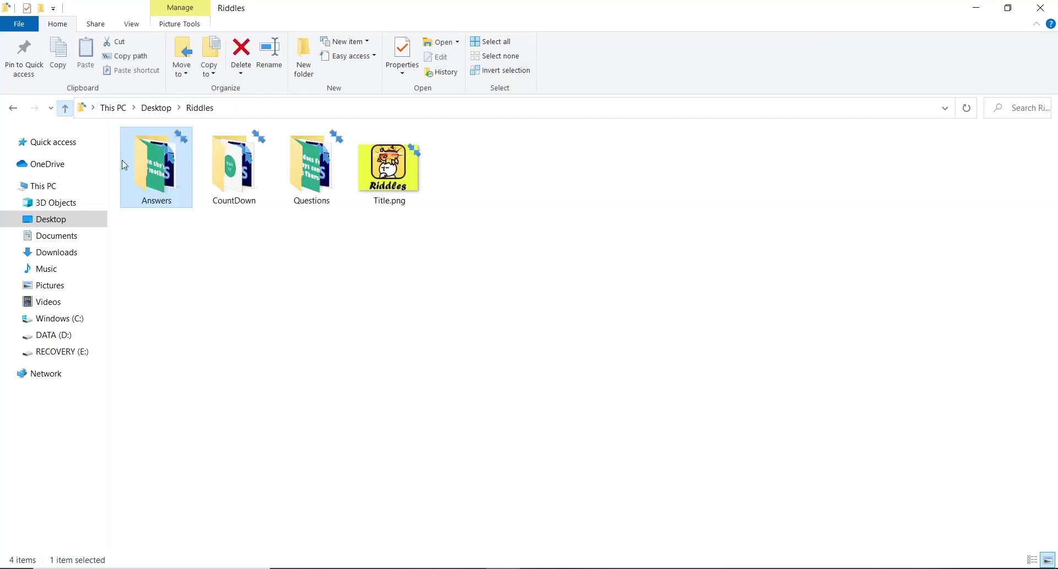
pyautogui.doubleClick(302, 177)
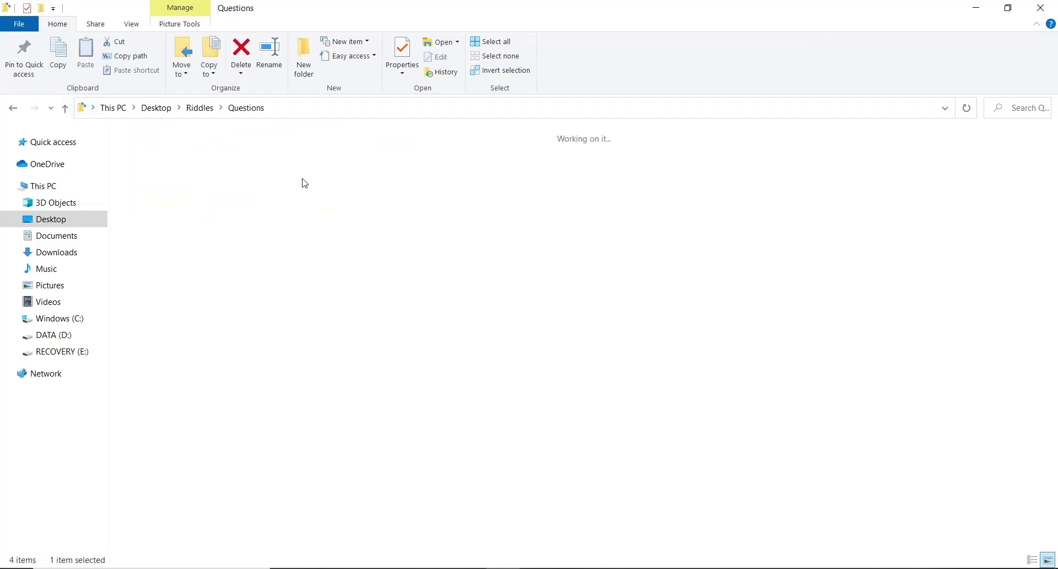
pyautogui.click(65, 108)
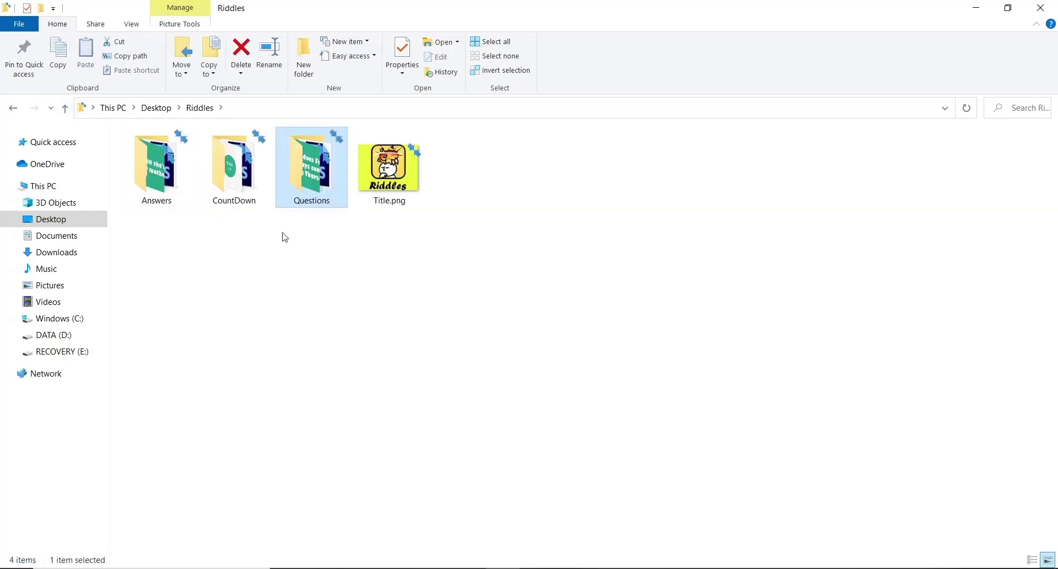
pyautogui.doubleClick(325, 195)
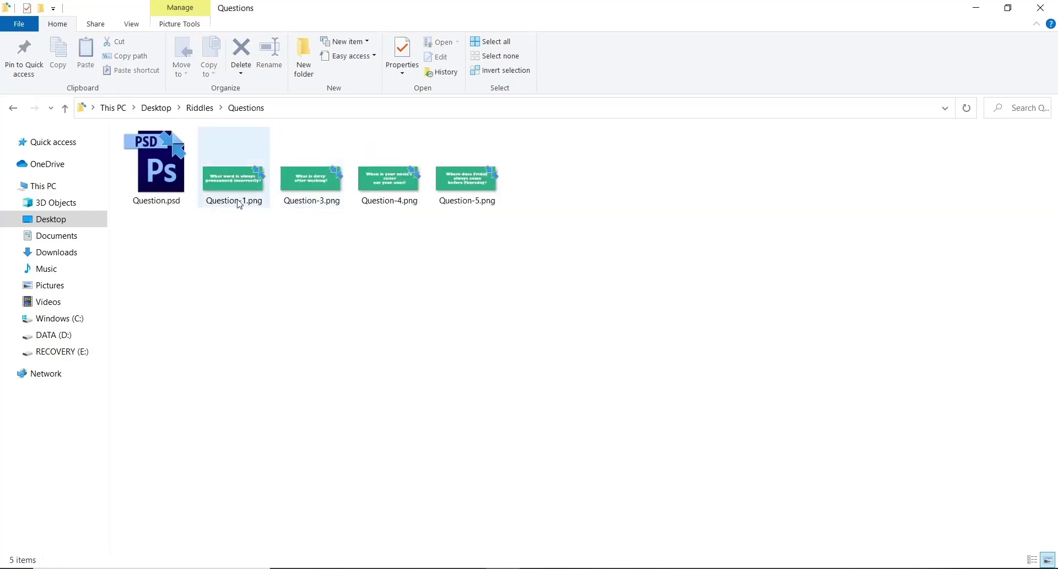
pyautogui.click(64, 110)
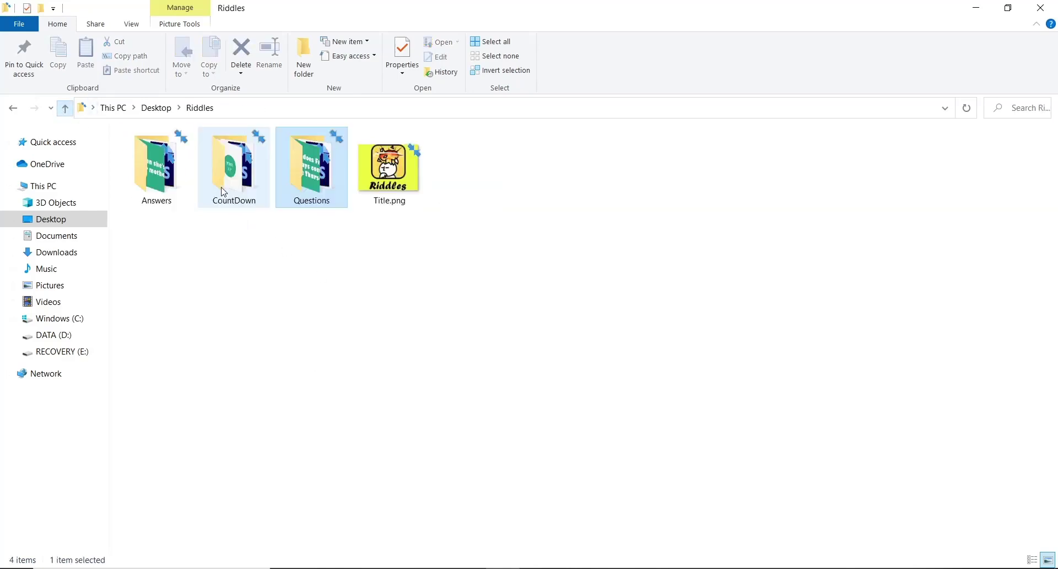
pyautogui.doubleClick(157, 168)
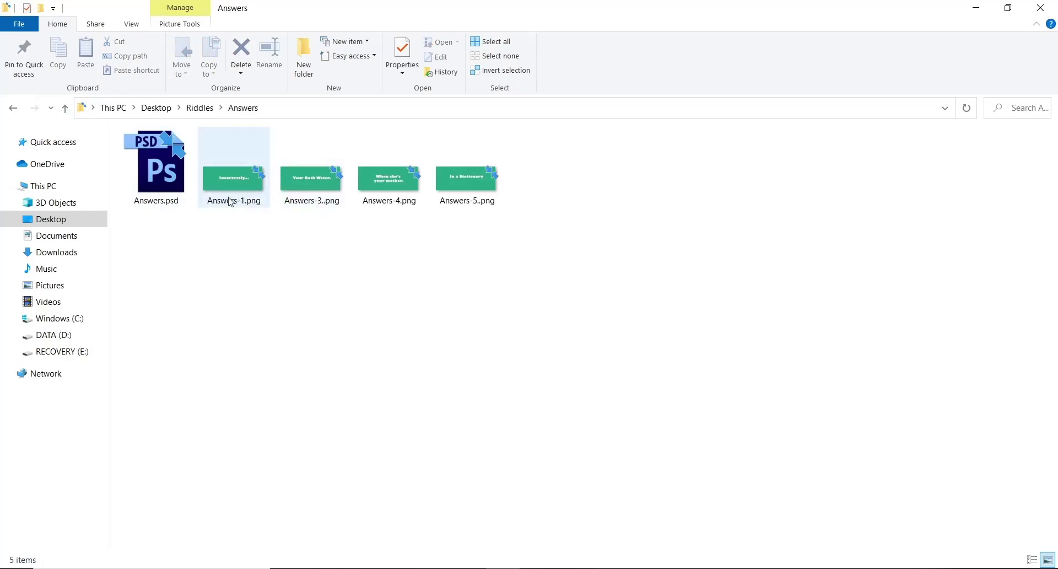
pyautogui.click(64, 110)
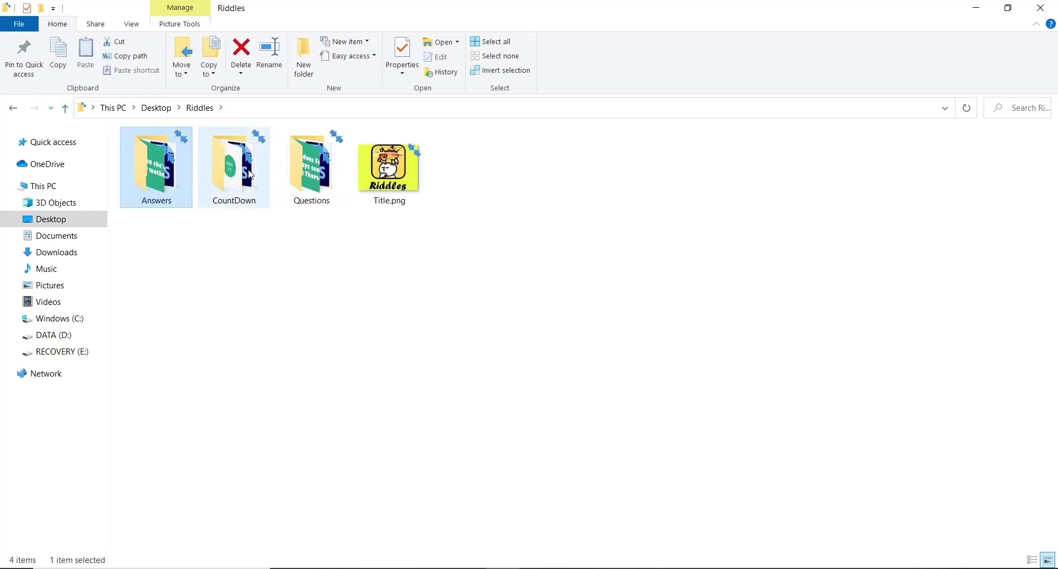
pyautogui.doubleClick(290, 183)
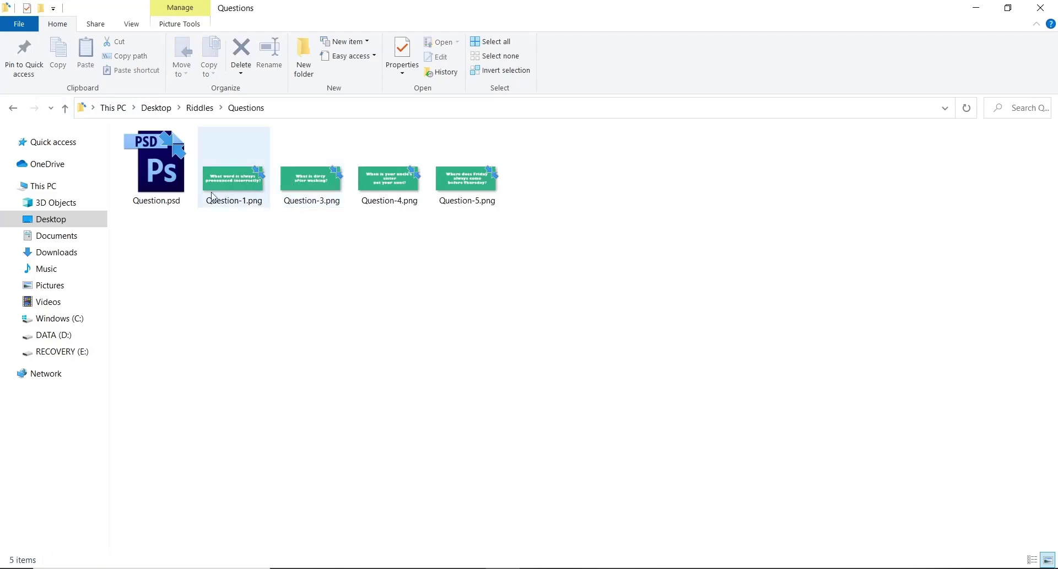
pyautogui.click(14, 108)
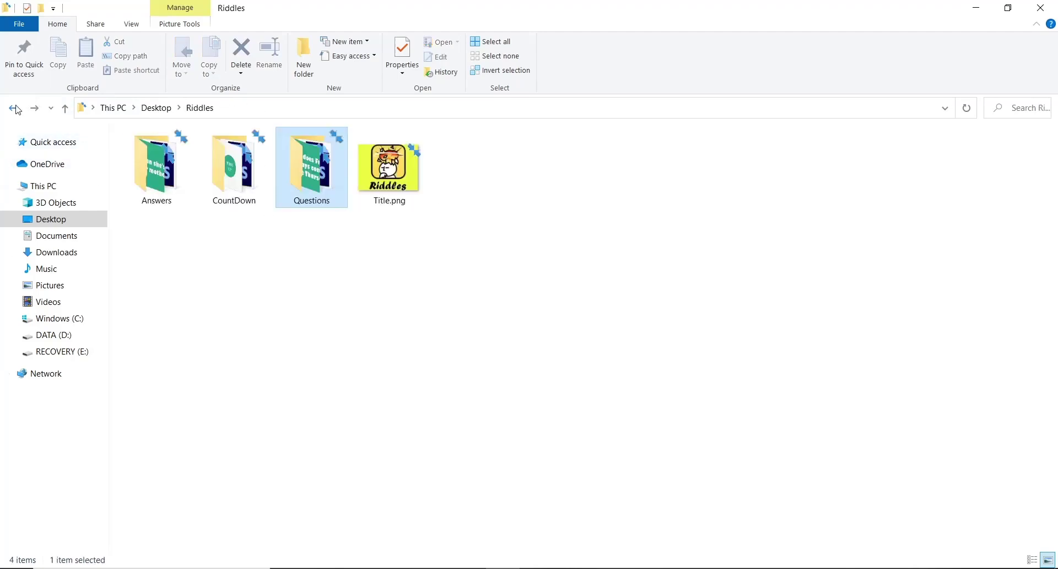
pyautogui.doubleClick(238, 193)
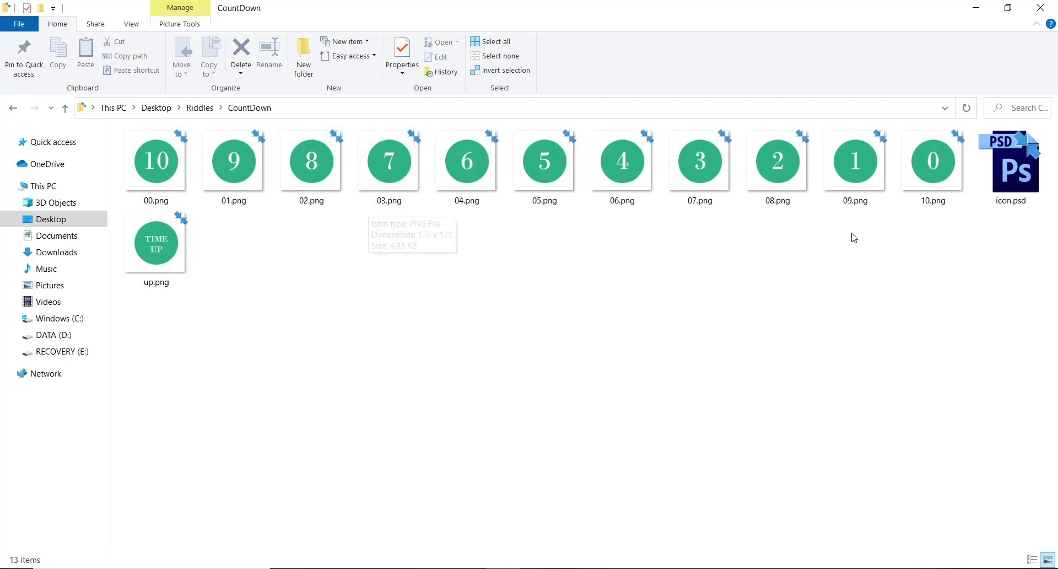
pyautogui.click(65, 108)
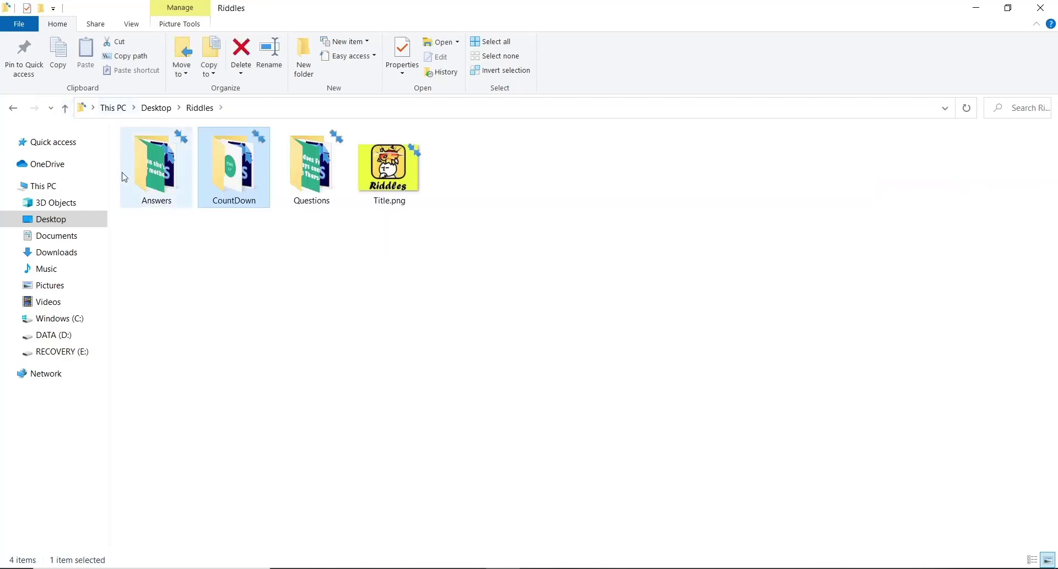
# Open Answers.psd from the Answers folder and Question.psd from the Questions folder in Photoshop.
pyautogui.doubleClick(164, 186)
pyautogui.click(175, 181)
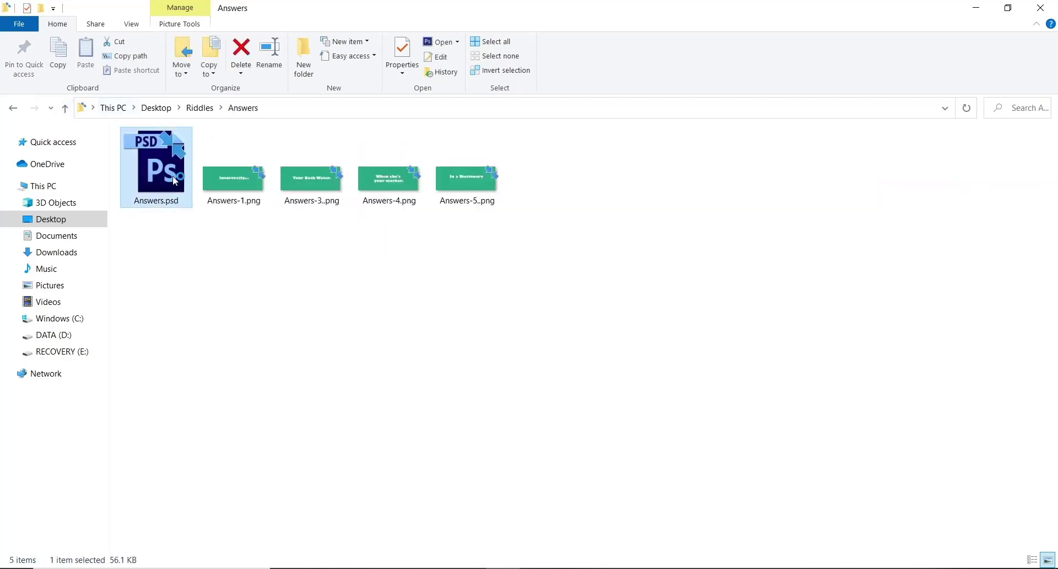
pyautogui.doubleClick(175, 181)
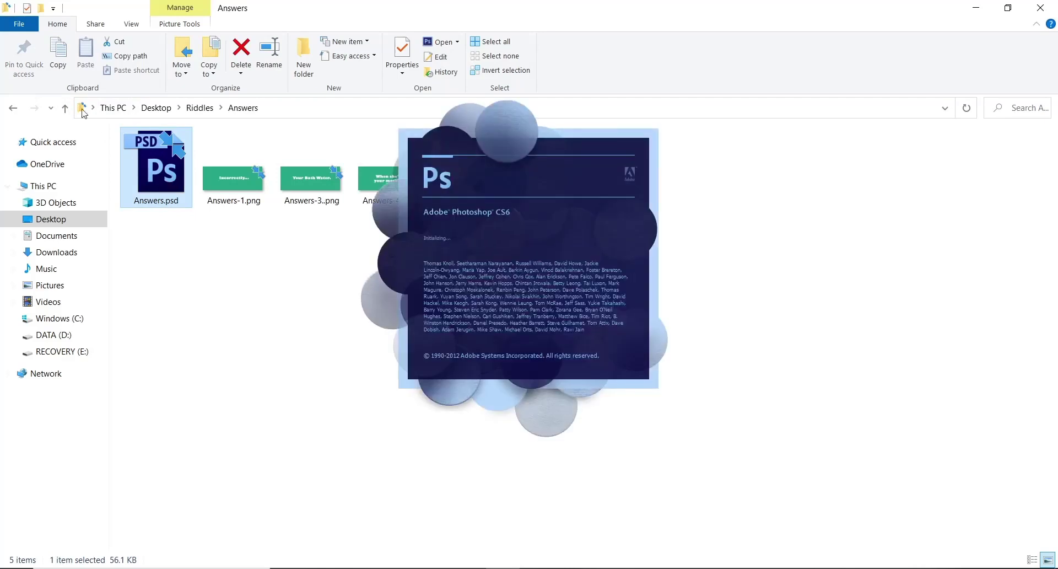
pyautogui.click(65, 108)
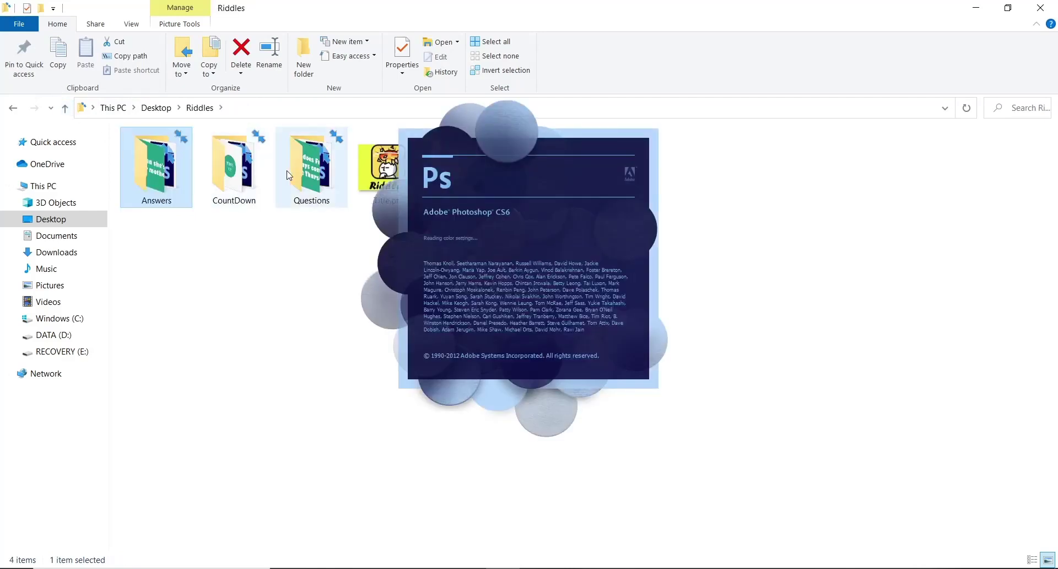
pyautogui.click(301, 171)
pyautogui.doubleClick(301, 171)
pyautogui.click(168, 176)
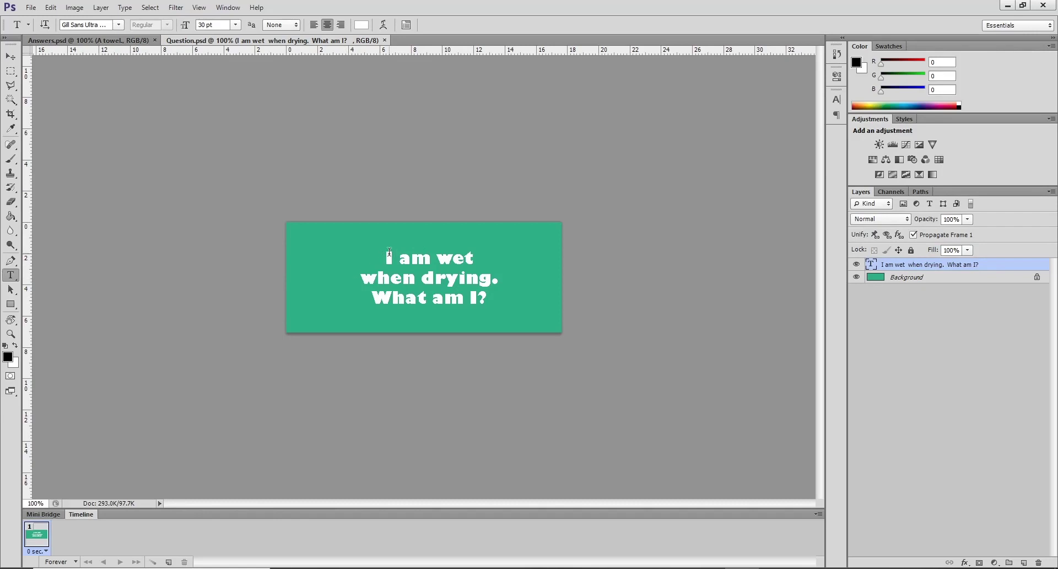
# Overwrite the riddle text in Question.psd with "dd", keeping the question mark, erase the trial letters, and view the saving options.
pyautogui.moveTo(386, 256); pyautogui.dragTo(488, 300)
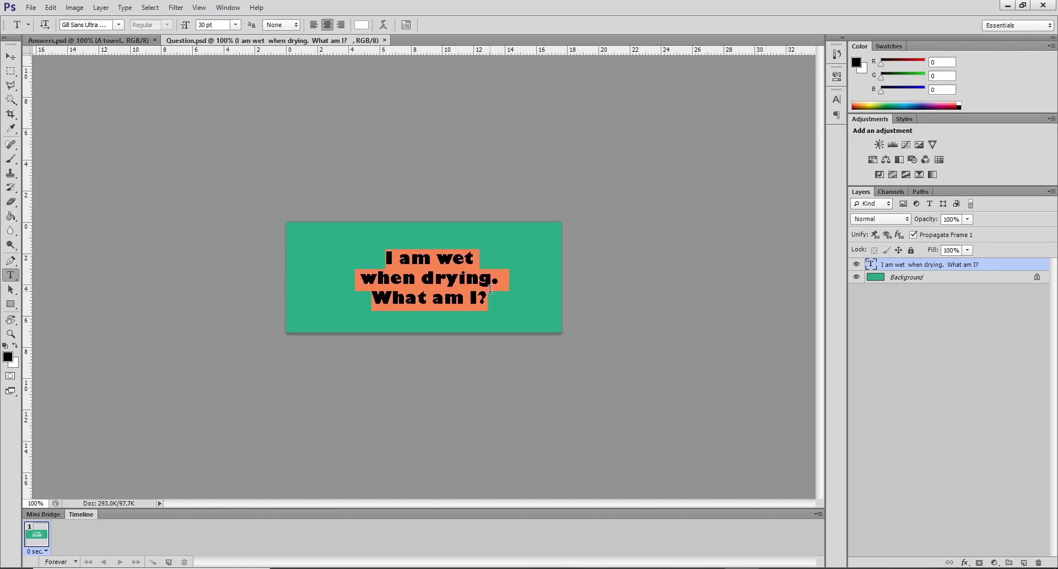
pyautogui.click(444, 267)
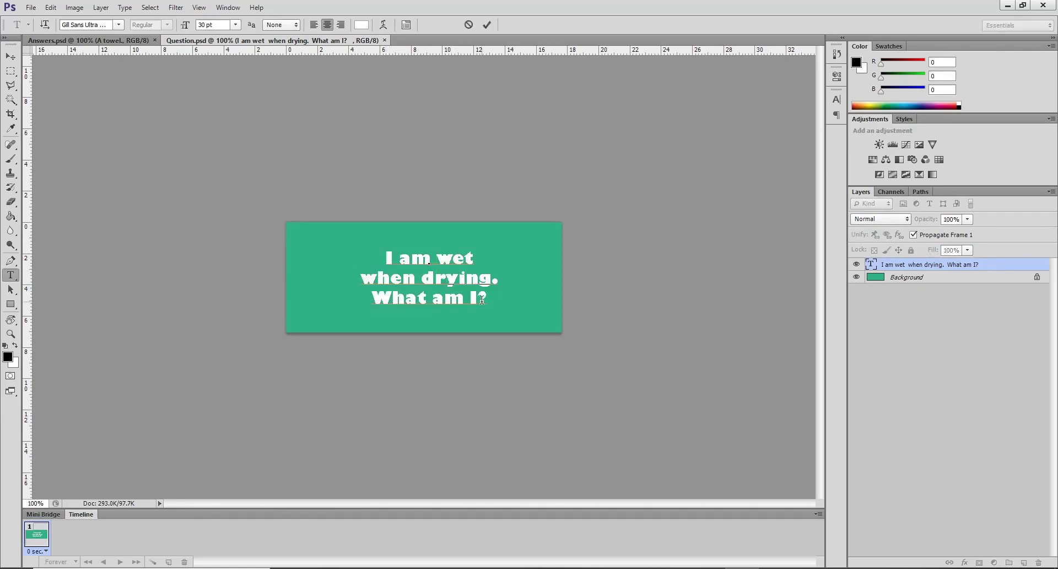
pyautogui.moveTo(482, 299); pyautogui.dragTo(363, 263)
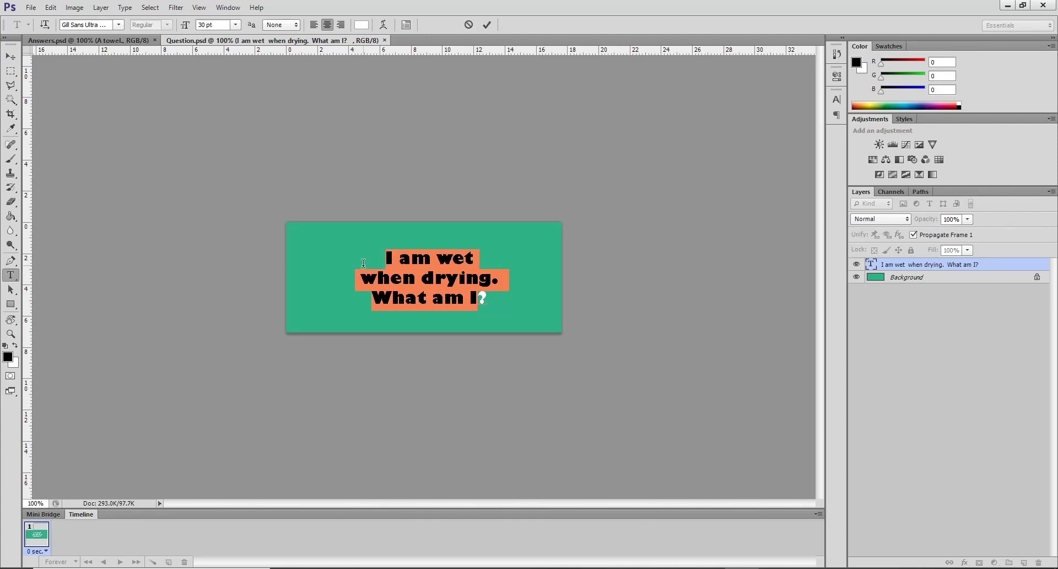
pyautogui.write('dd')
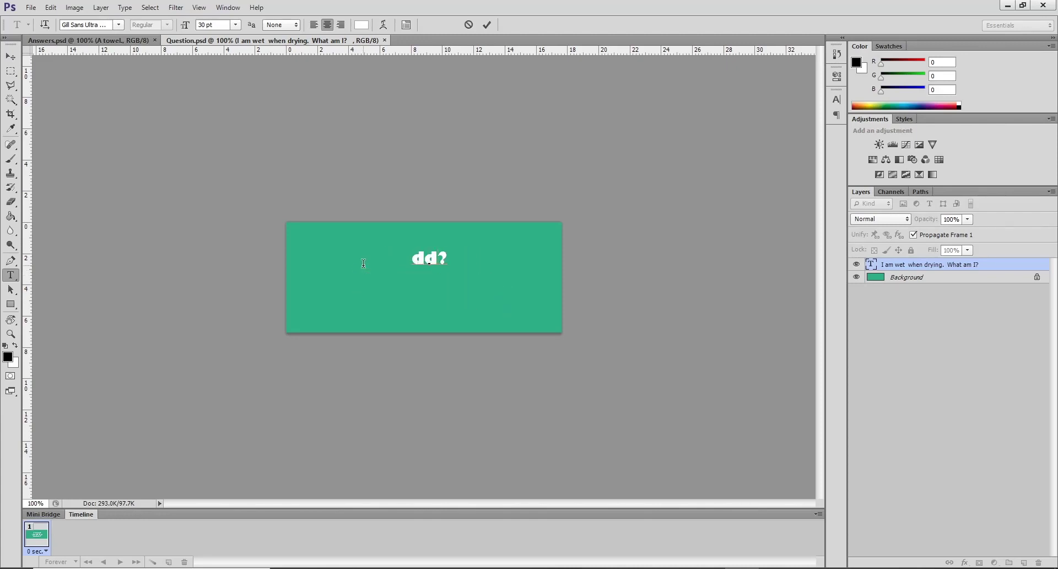
pyautogui.write('1')
pyautogui.press('BackSpace')
pyautogui.press('BackSpace')
pyautogui.click(28, 6)
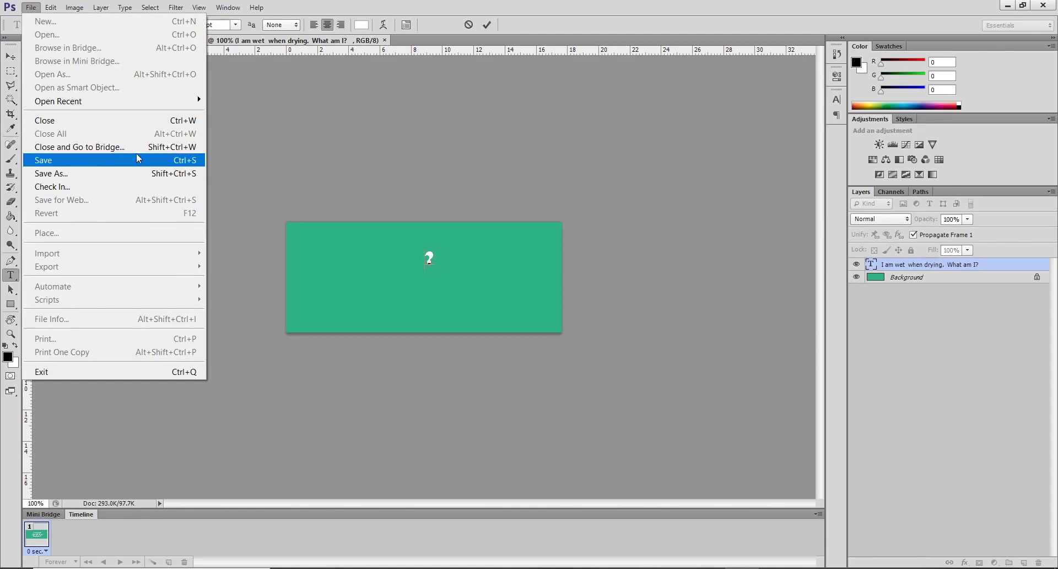
pyautogui.click(12, 180)
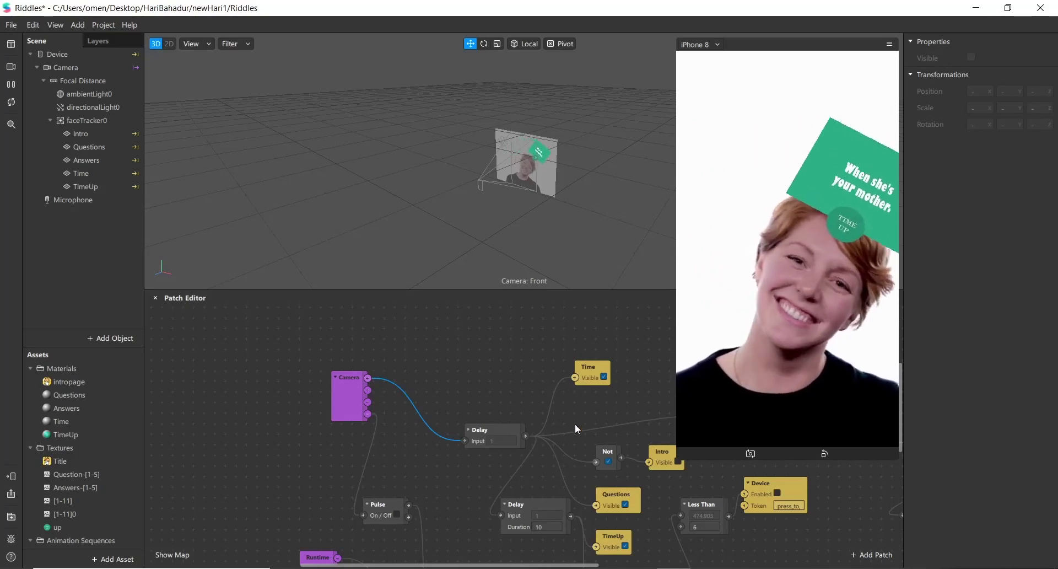
# In Spark AR Studio, create a new blank project and maximize its window.
pyautogui.click(11, 25)
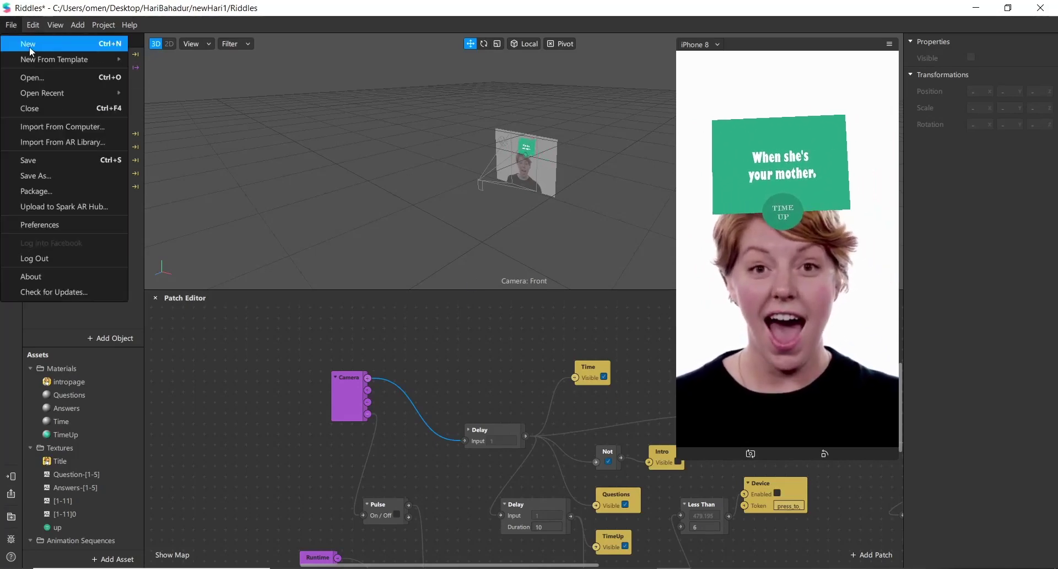
pyautogui.click(29, 46)
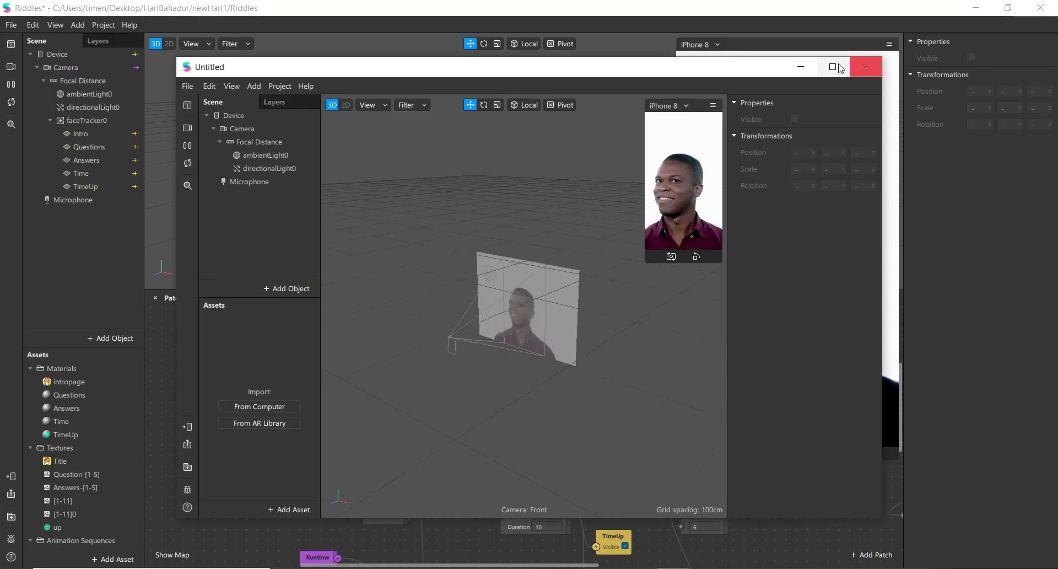
pyautogui.click(836, 68)
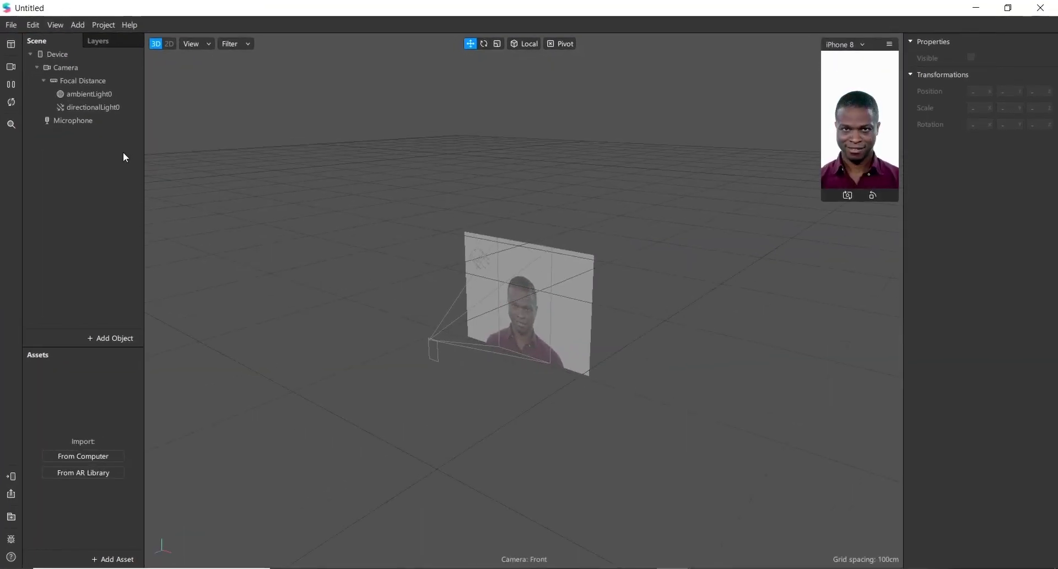
# Add an animation sequence asset to the project and name it Questions.
pyautogui.click(102, 559)
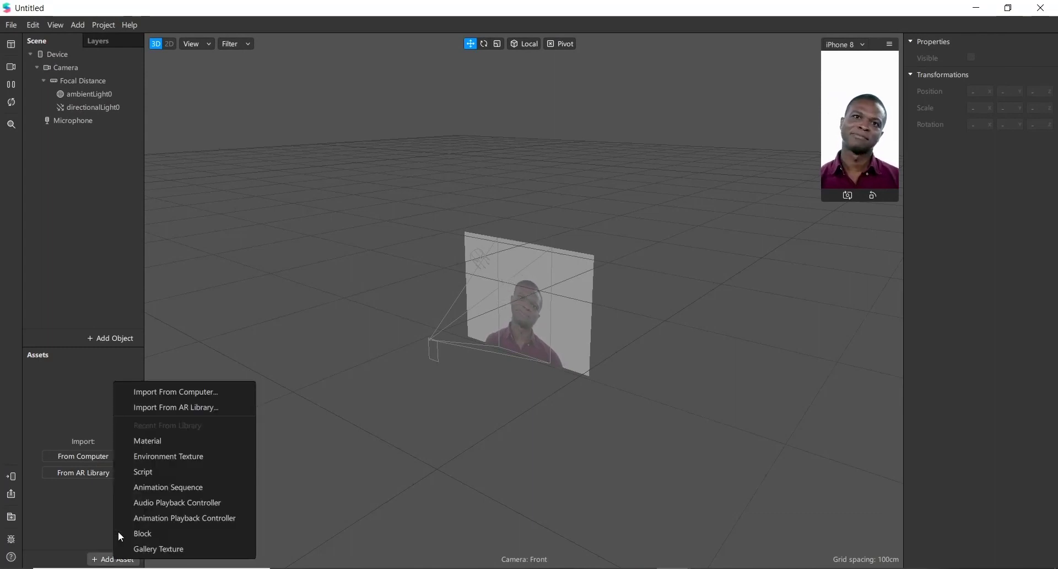
pyautogui.click(161, 488)
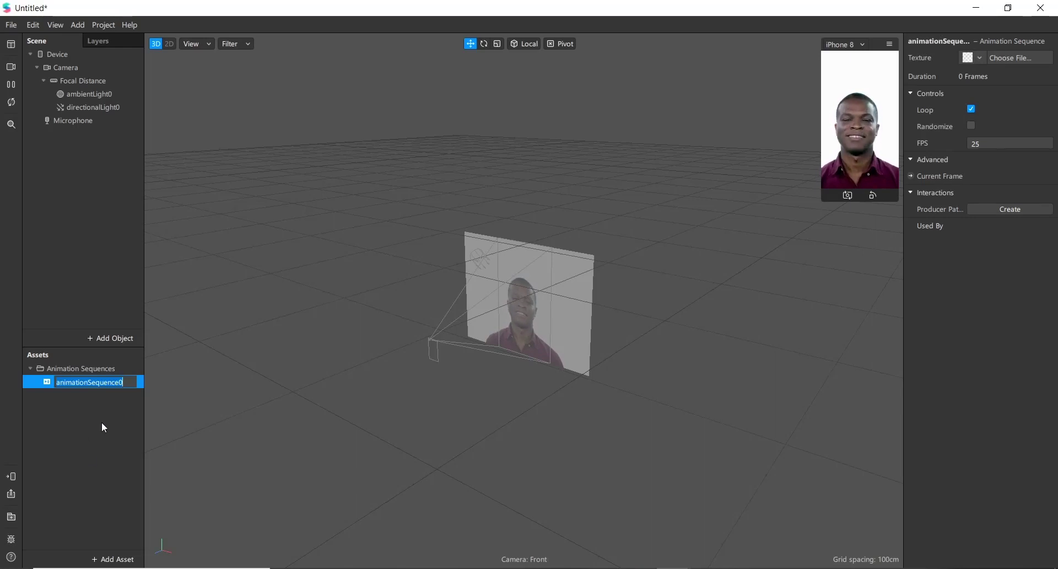
pyautogui.write('Qu')
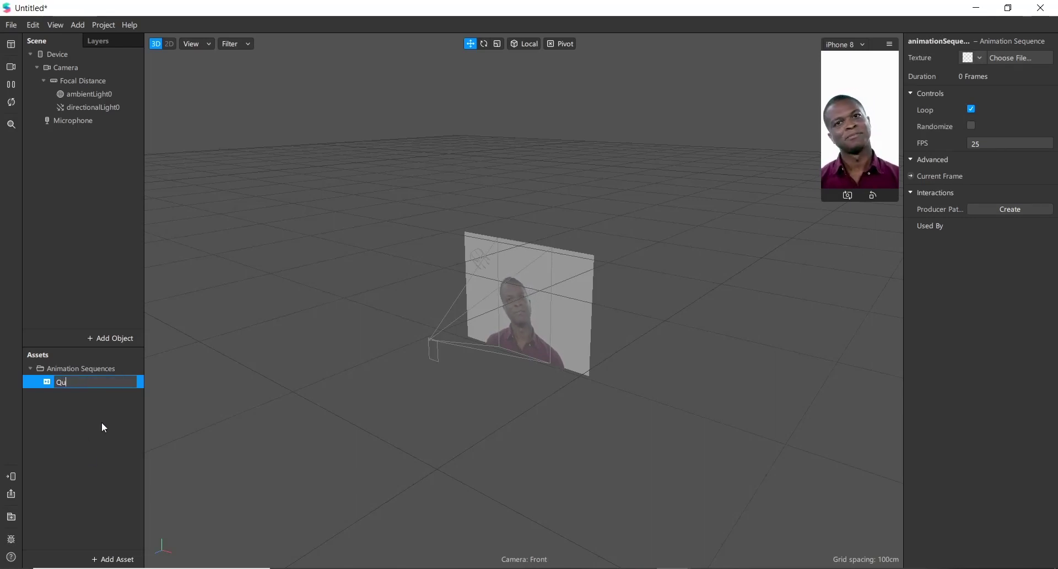
pyautogui.write('estions')
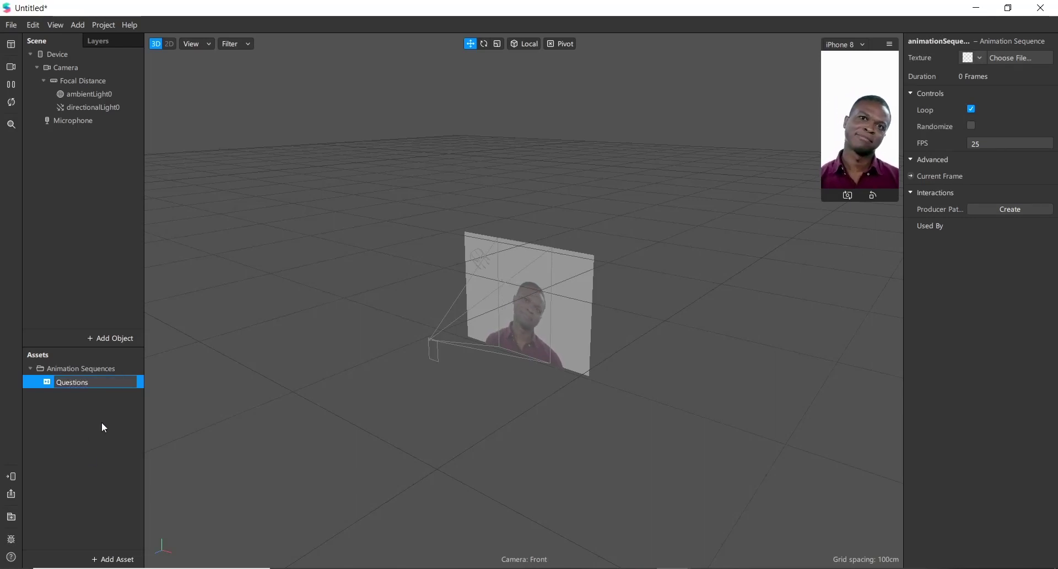
pyautogui.click(101, 423)
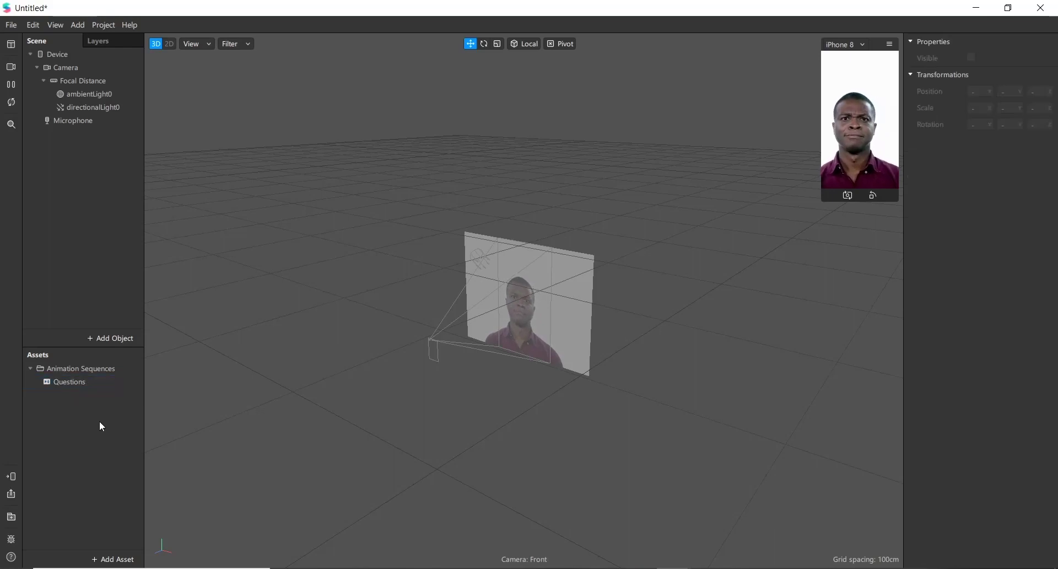
# Add a second animation sequence asset and name it Answers.
pyautogui.click(98, 559)
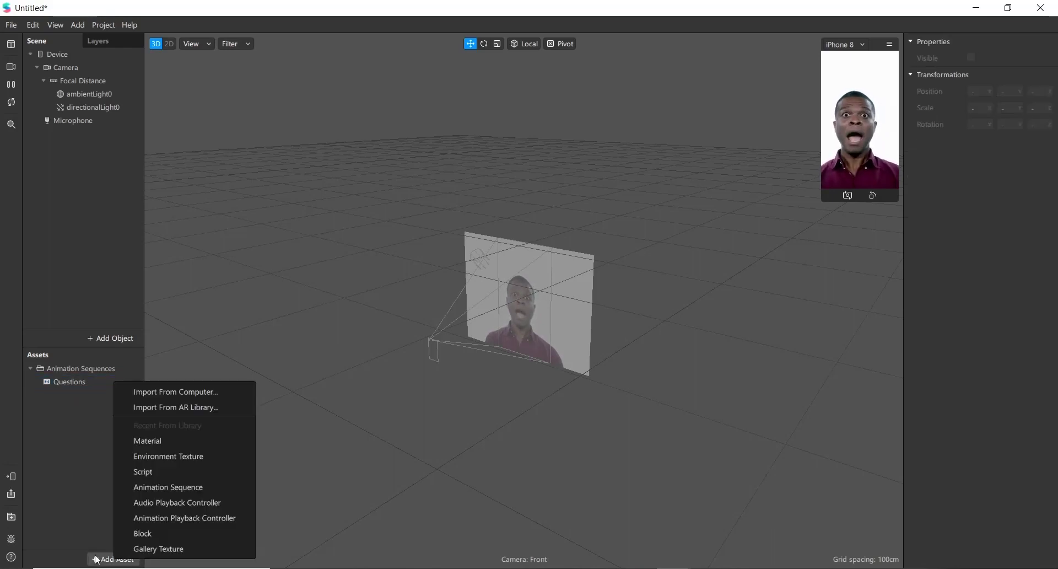
pyautogui.click(166, 487)
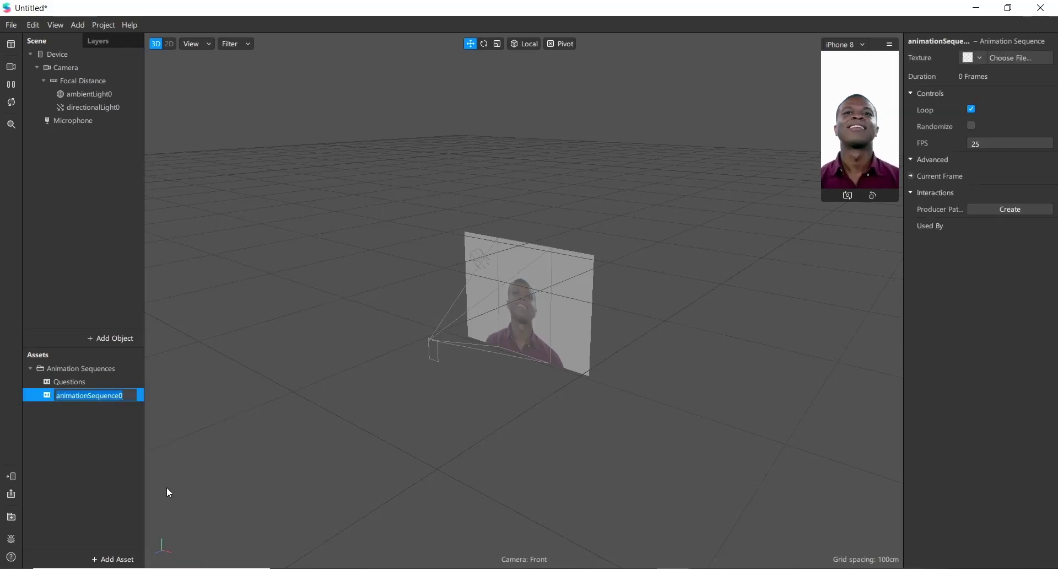
pyautogui.write('Answers')
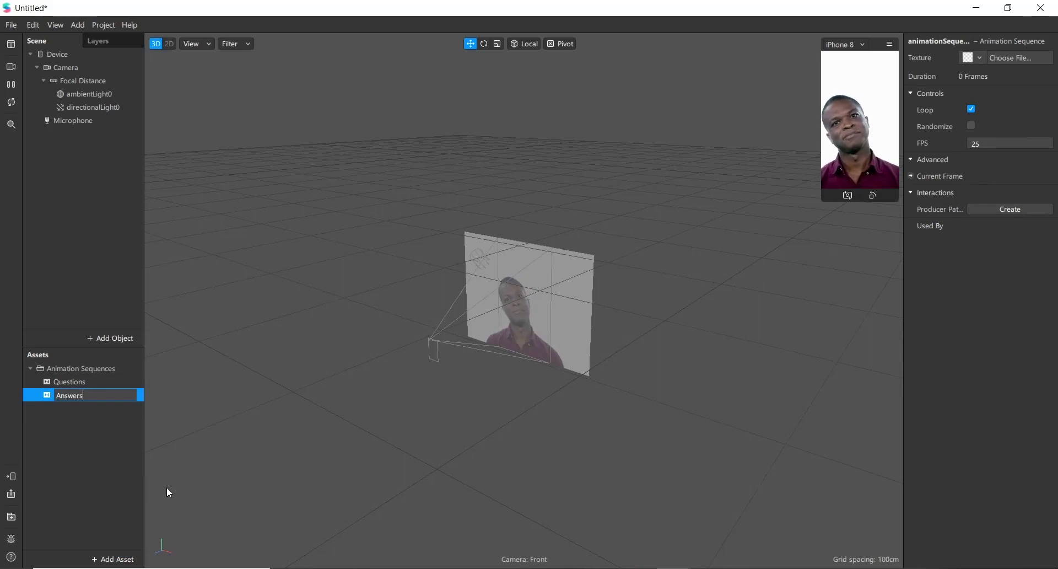
pyautogui.click(109, 449)
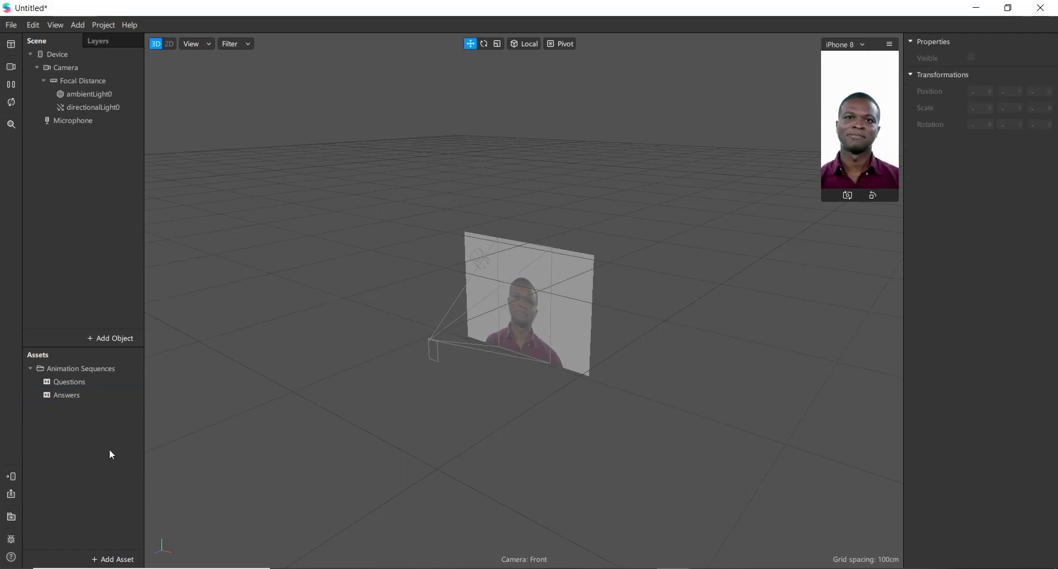
# Add a third animation sequence asset to the project and name it Timer.
pyautogui.click(103, 560)
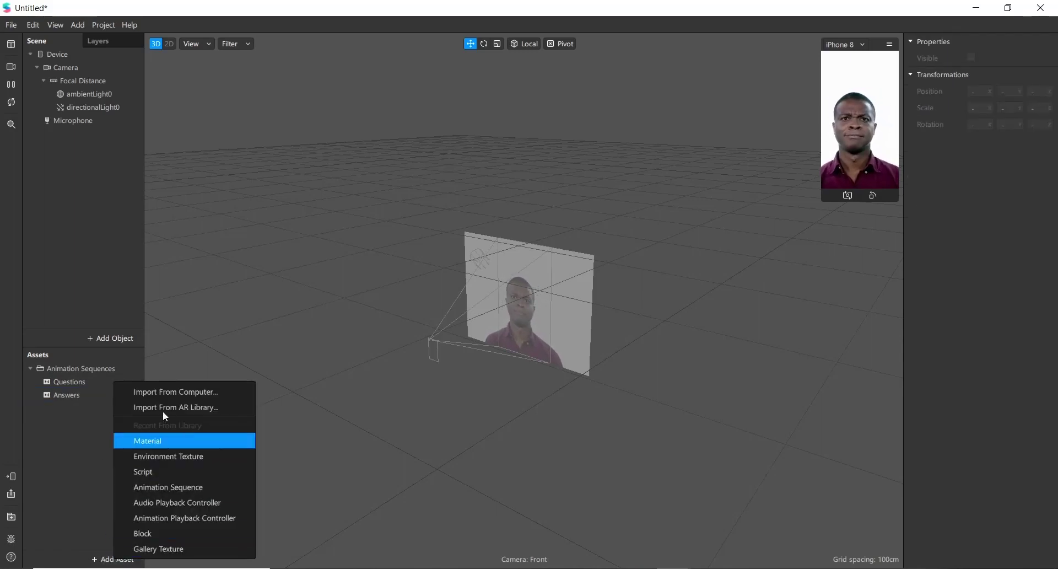
pyautogui.click(177, 488)
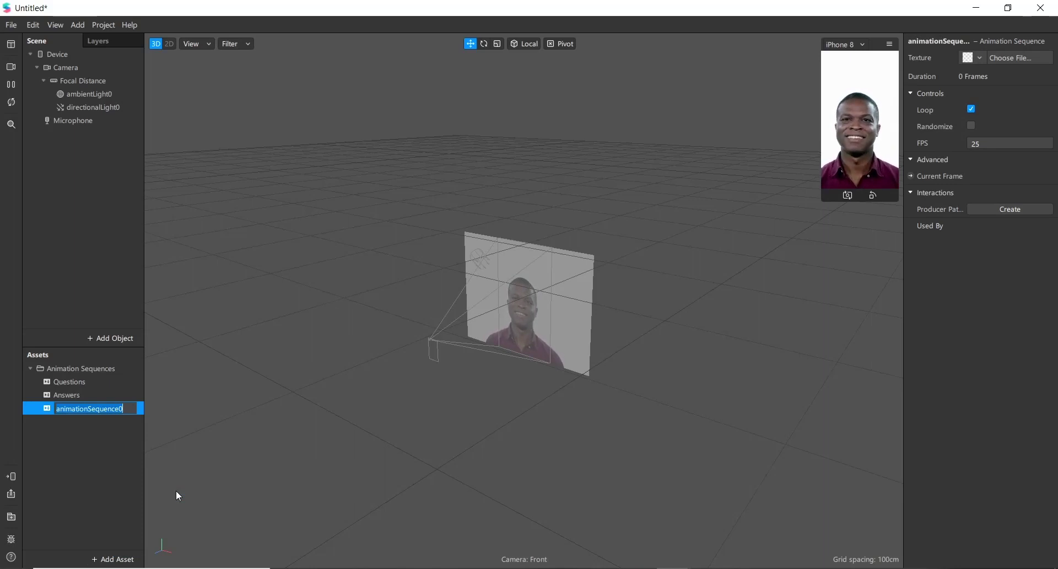
pyautogui.write('Tim')
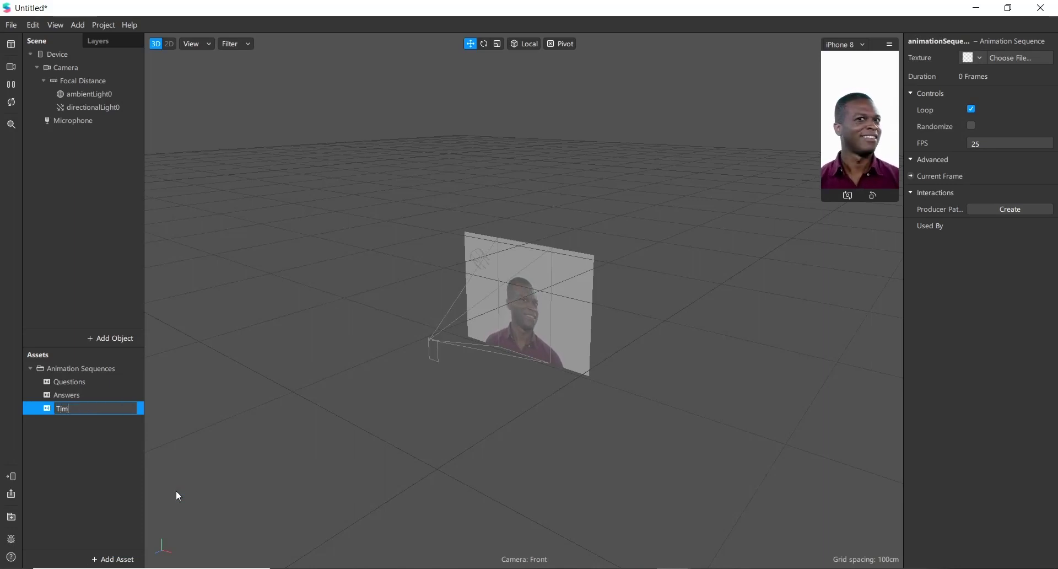
pyautogui.write('er')
pyautogui.click(81, 461)
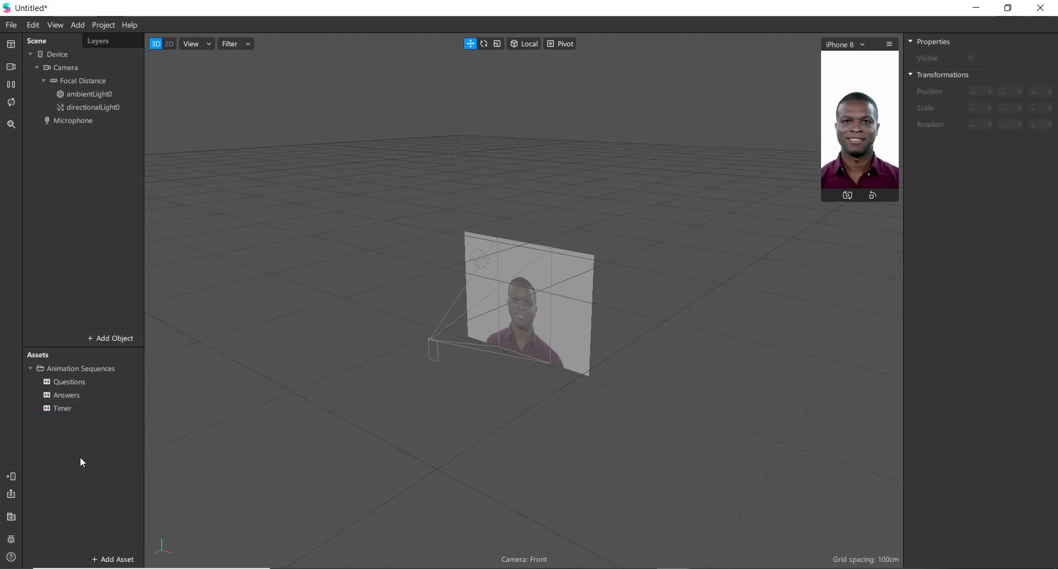
# Load Question-1, Question-3, Question-4 and Question-5.png from the Riddles/Questions folder as the texture of the Questions animation sequence.
pyautogui.click(69, 382)
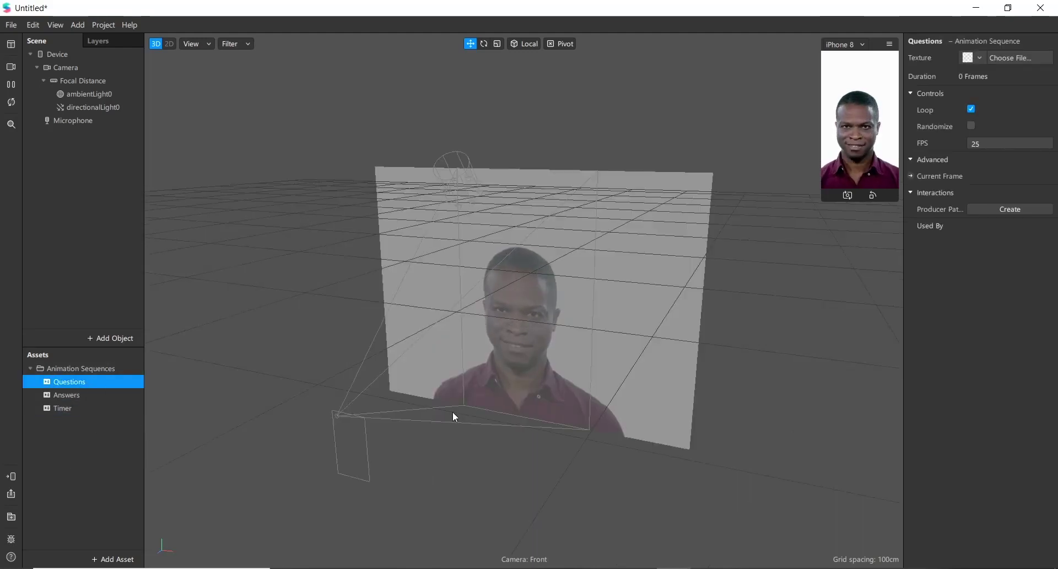
pyautogui.click(1006, 65)
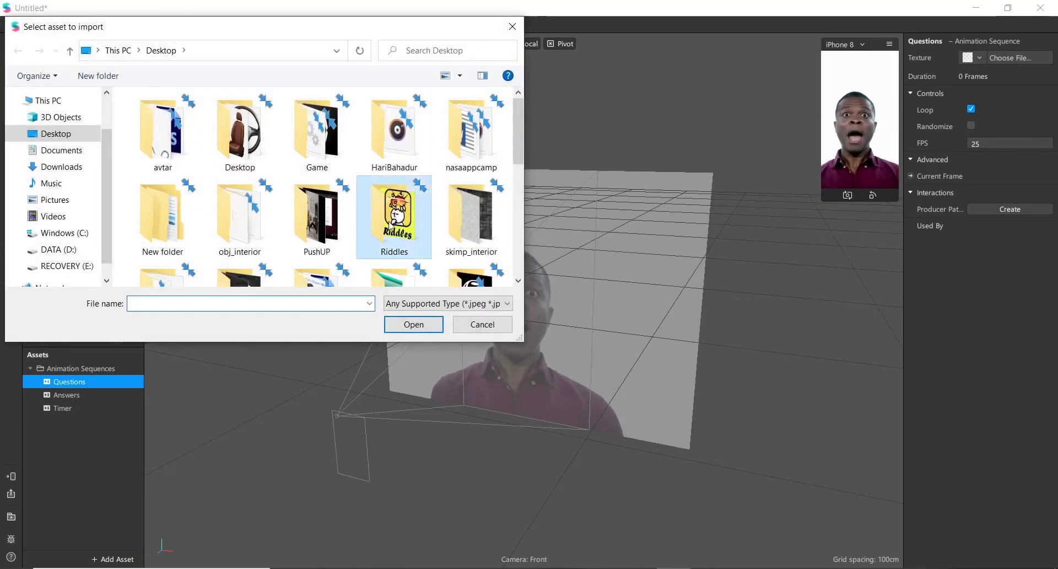
pyautogui.doubleClick(390, 226)
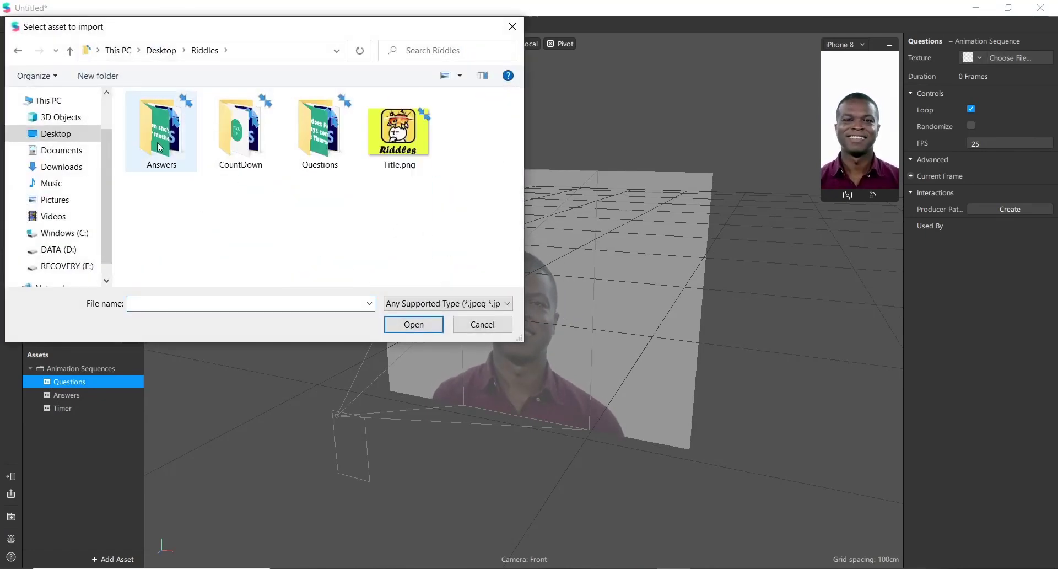
pyautogui.doubleClick(340, 148)
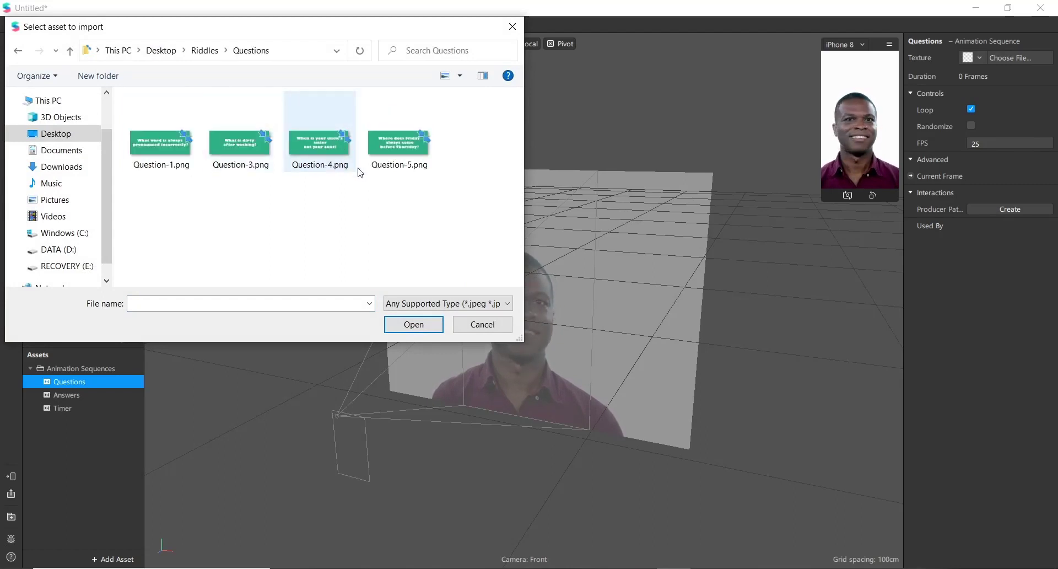
pyautogui.moveTo(491, 194); pyautogui.dragTo(137, 121)
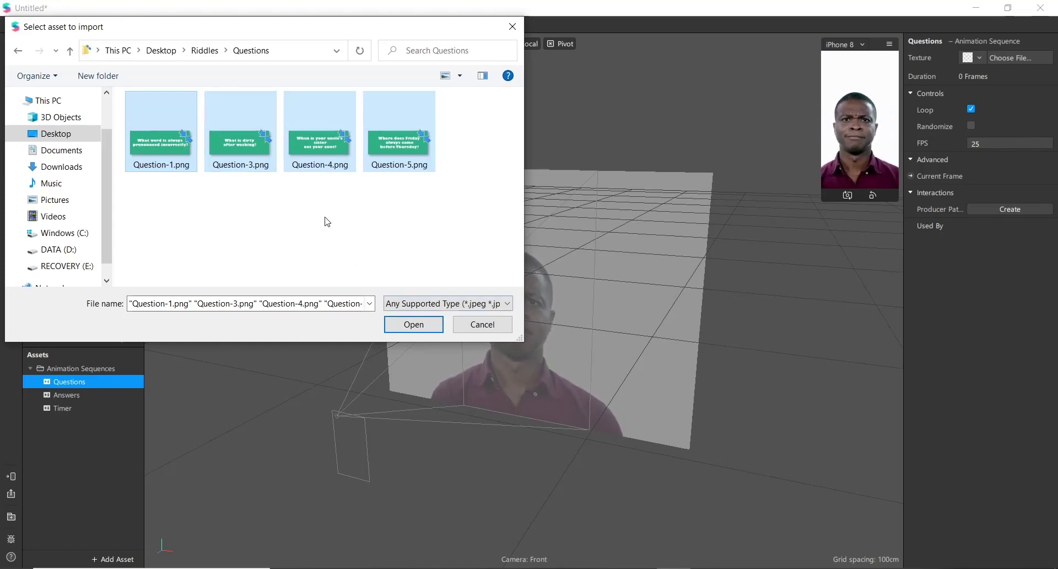
pyautogui.click(413, 324)
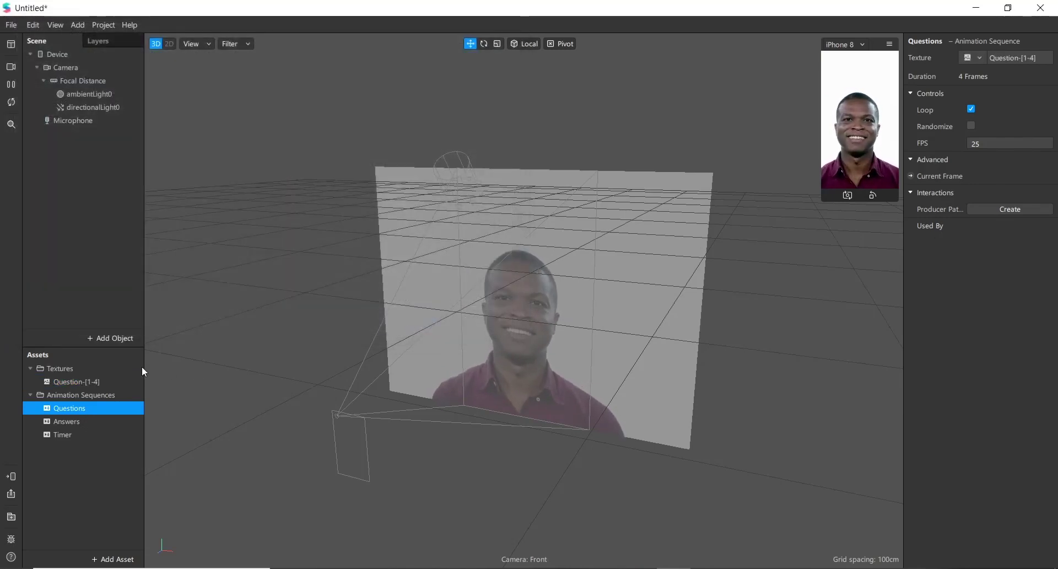
# Load all four answer images from the Riddles/Answers folder as the texture of the Answers animation sequence.
pyautogui.click(75, 421)
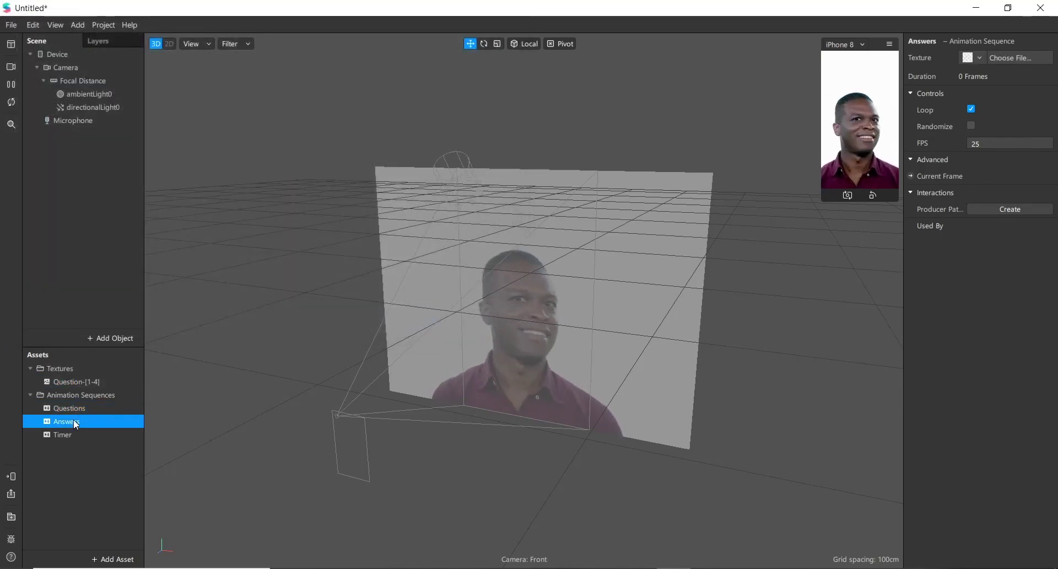
pyautogui.click(1003, 57)
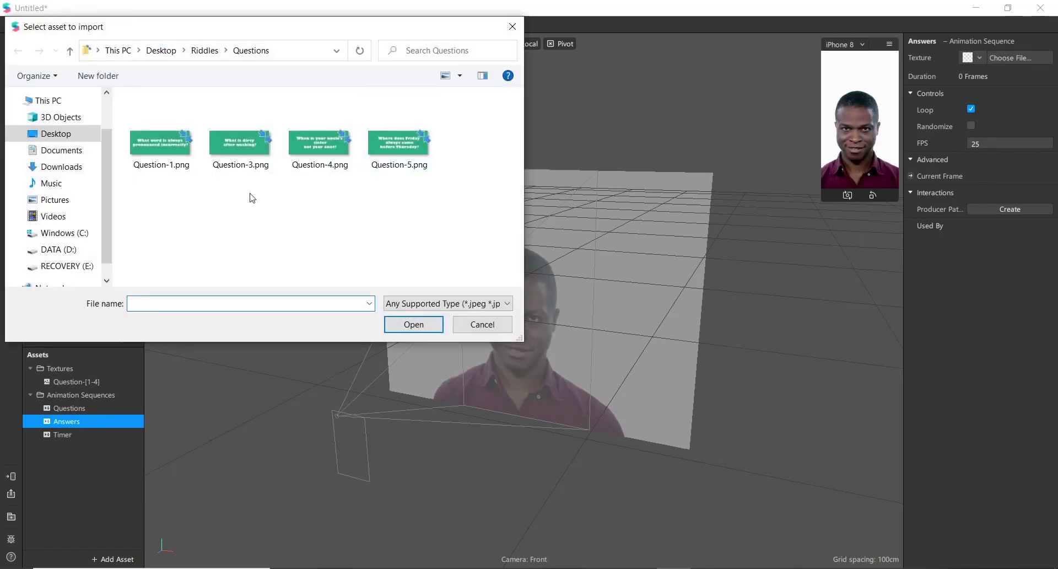
pyautogui.click(70, 50)
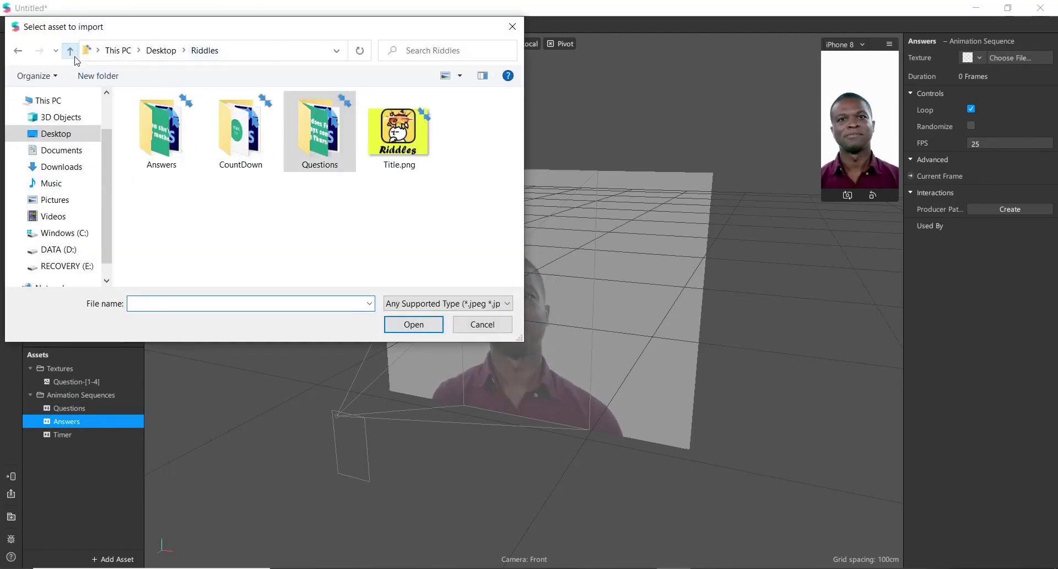
pyautogui.doubleClick(161, 144)
pyautogui.moveTo(476, 216); pyautogui.dragTo(113, 93)
pyautogui.click(414, 324)
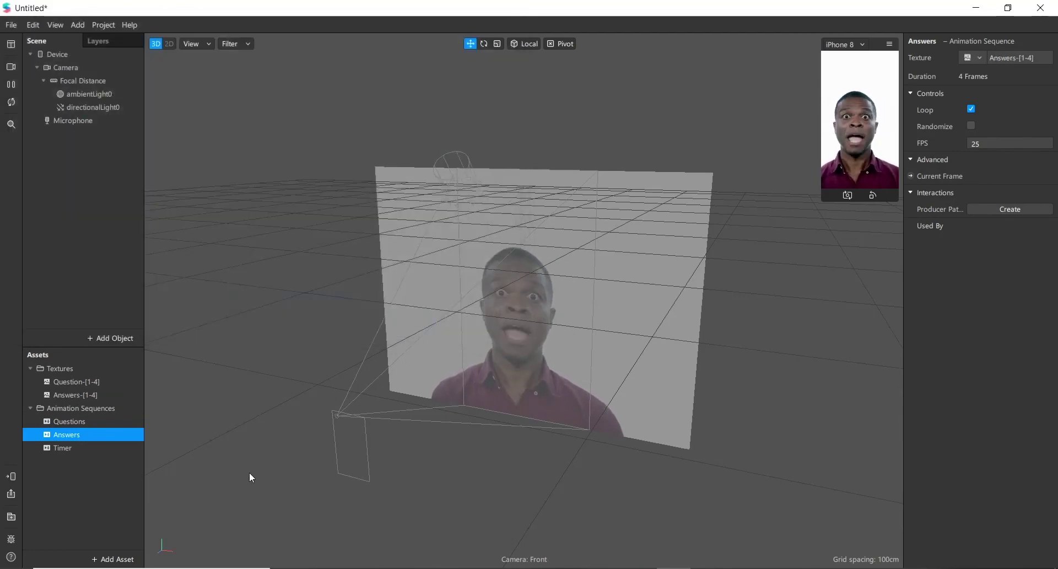
# Load images 00.png to 10.png from the Riddles/CountDown folder, leaving out up.png, as the texture of the Timer animation sequence.
pyautogui.click(74, 447)
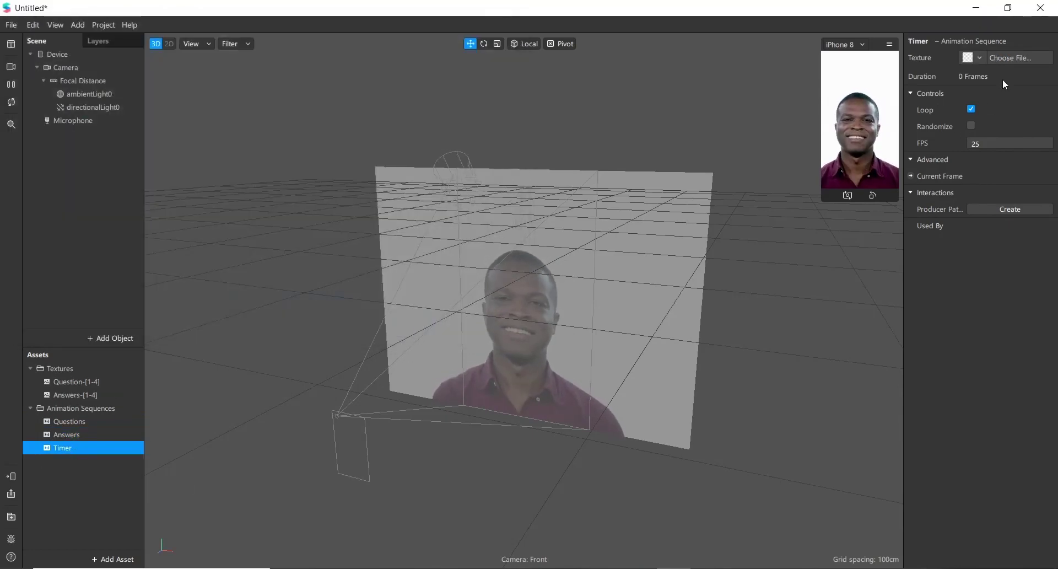
pyautogui.click(1004, 58)
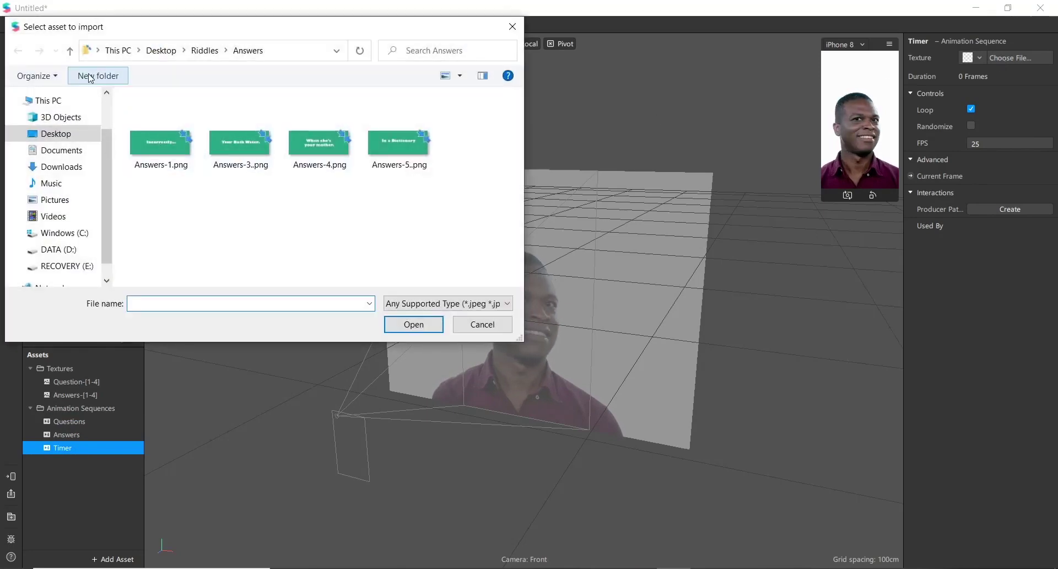
pyautogui.click(70, 51)
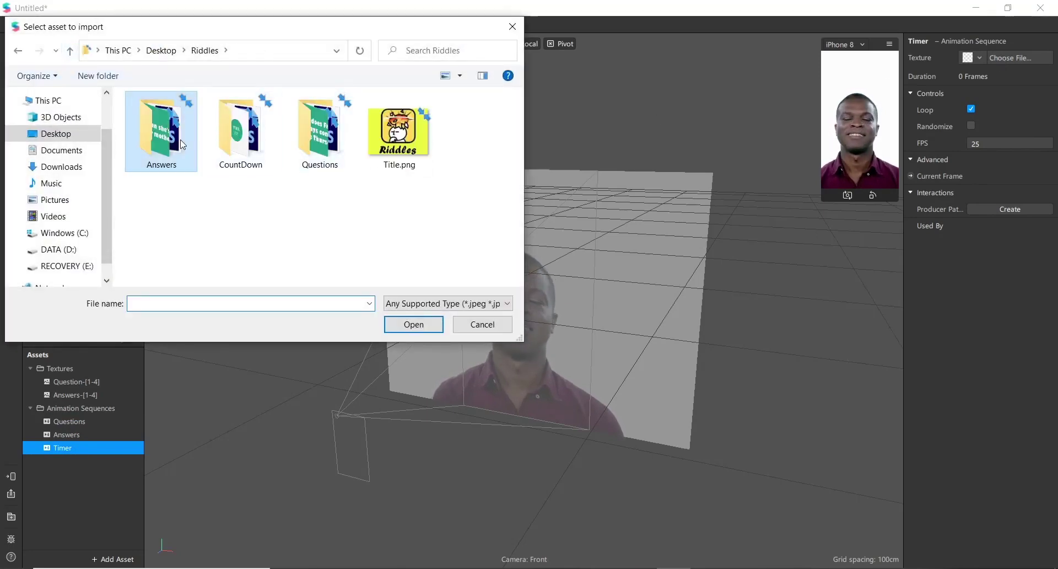
pyautogui.doubleClick(241, 132)
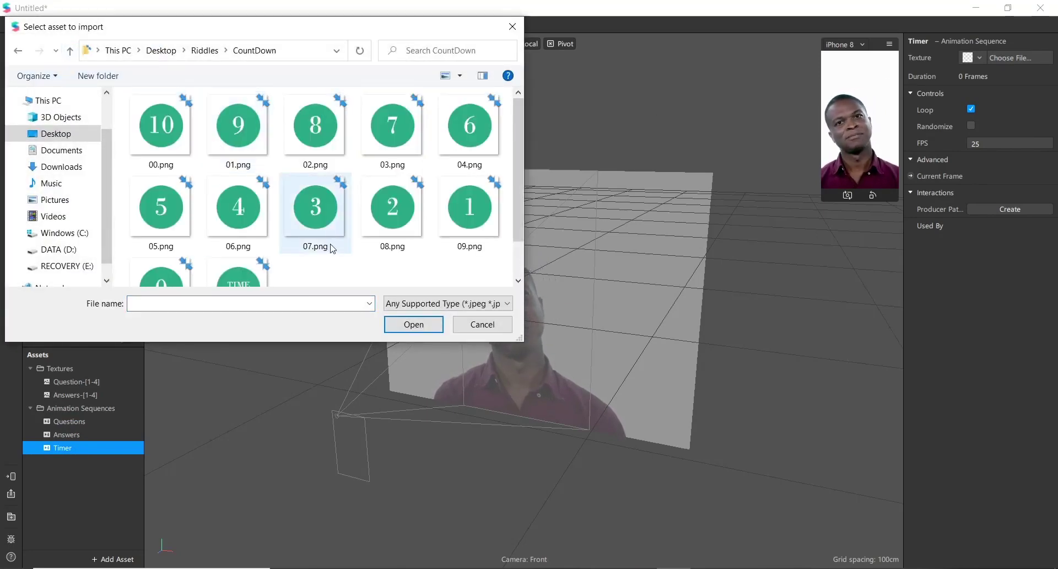
pyautogui.scroll(-2, 336, 246)
pyautogui.moveTo(325, 255)
pyautogui.mouseDown()
pyautogui.moveTo(274, 253)
pyautogui.moveTo(316, 253)
pyautogui.mouseUp()
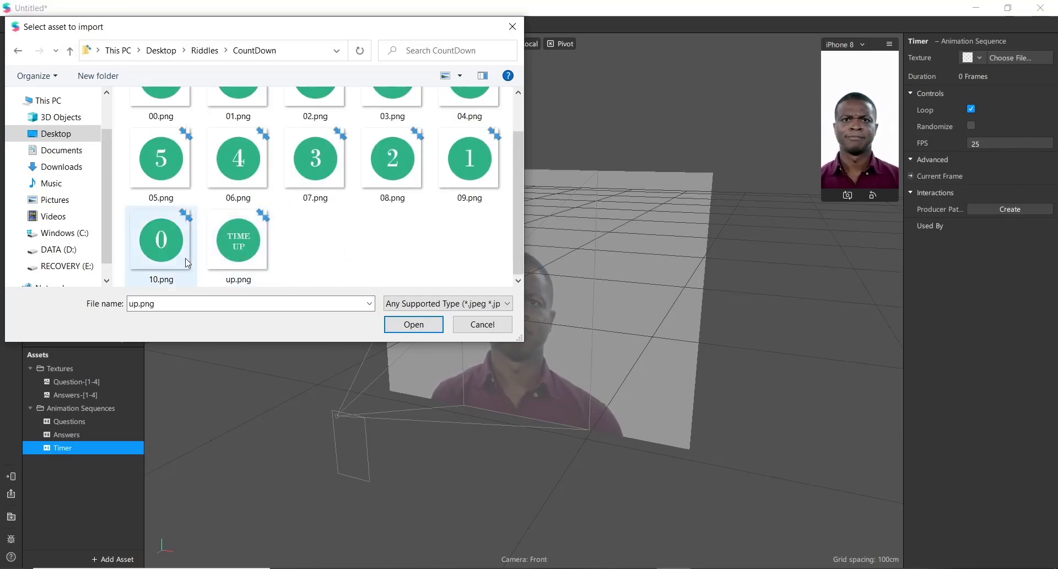
pyautogui.scroll(2, 331, 226)
pyautogui.scroll(-2, 325, 229)
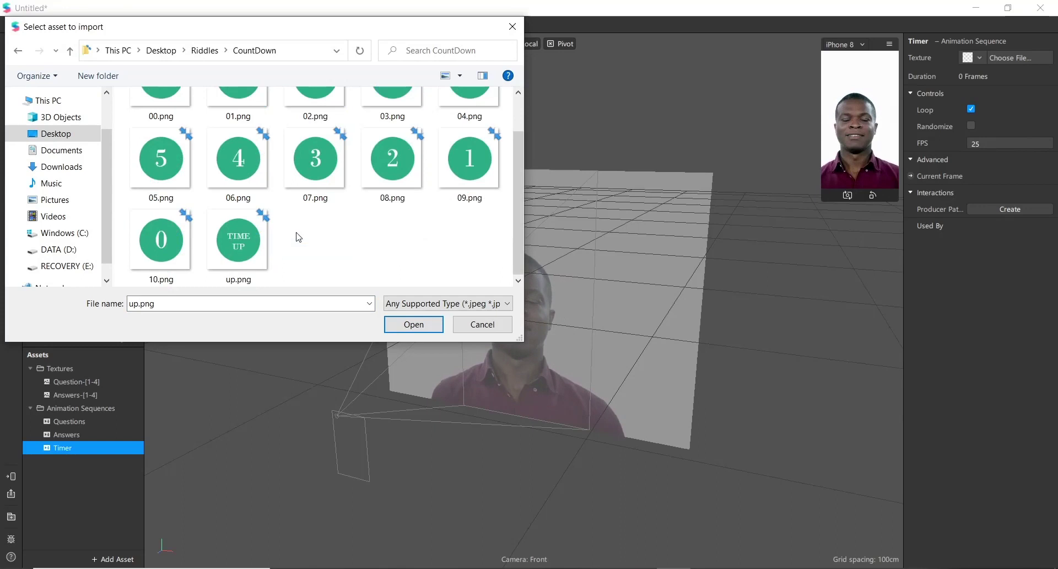
pyautogui.click(154, 228)
pyautogui.keyDown('ctrl'); pyautogui.click(160, 165); pyautogui.keyUp('ctrl')
pyautogui.keyDown('ctrl'); pyautogui.click(237, 165); pyautogui.keyUp('ctrl')
pyautogui.keyDown('ctrl'); pyautogui.click(309, 166); pyautogui.keyUp('ctrl')
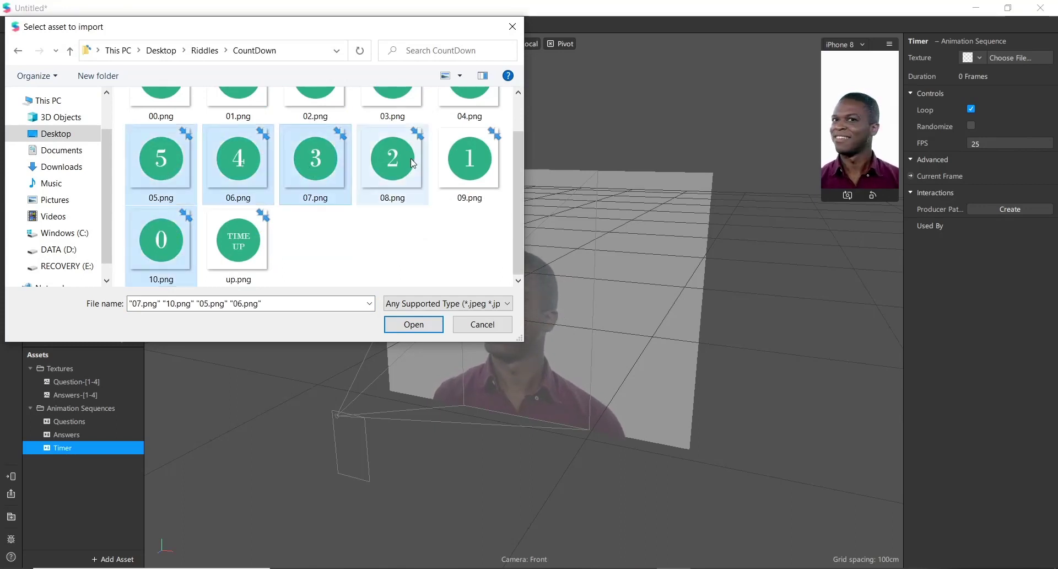
pyautogui.keyDown('ctrl'); pyautogui.click(393, 165); pyautogui.keyUp('ctrl')
pyautogui.keyDown('ctrl'); pyautogui.click(454, 168); pyautogui.keyUp('ctrl')
pyautogui.scroll(1, 459, 171)
pyautogui.keyDown('ctrl'); pyautogui.click(468, 161); pyautogui.keyUp('ctrl')
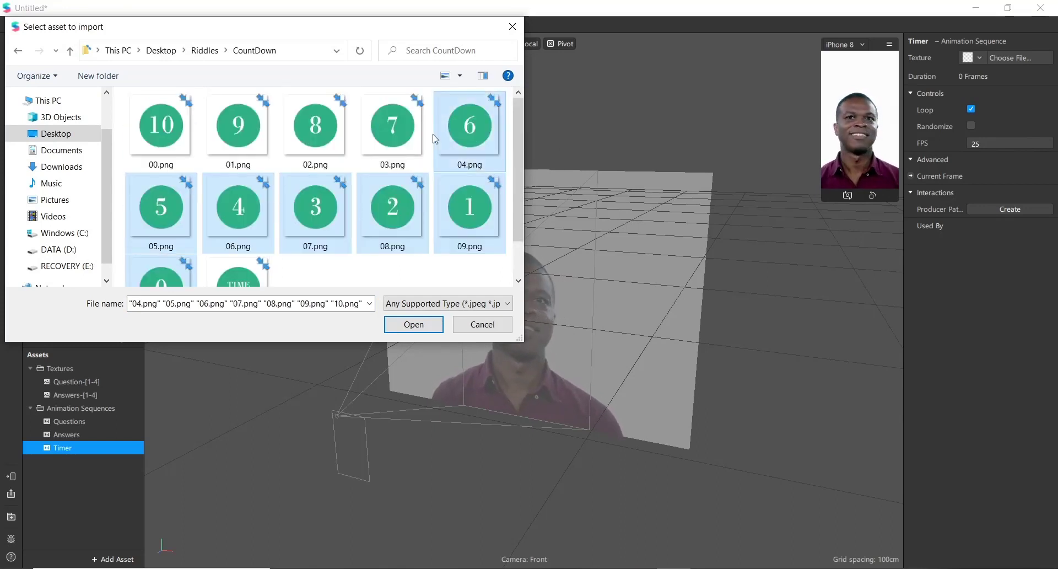
pyautogui.keyDown('ctrl'); pyautogui.click(392, 133); pyautogui.keyUp('ctrl')
pyautogui.keyDown('ctrl'); pyautogui.click(319, 141); pyautogui.keyUp('ctrl')
pyautogui.keyDown('ctrl'); pyautogui.click(234, 130); pyautogui.keyUp('ctrl')
pyautogui.keyDown('ctrl'); pyautogui.click(160, 129); pyautogui.keyUp('ctrl')
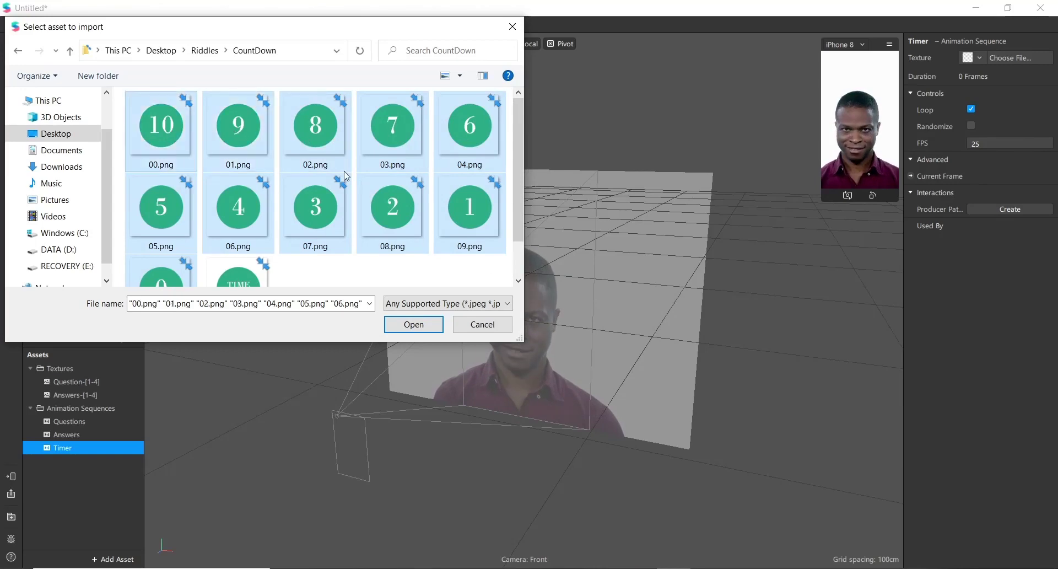
pyautogui.click(412, 325)
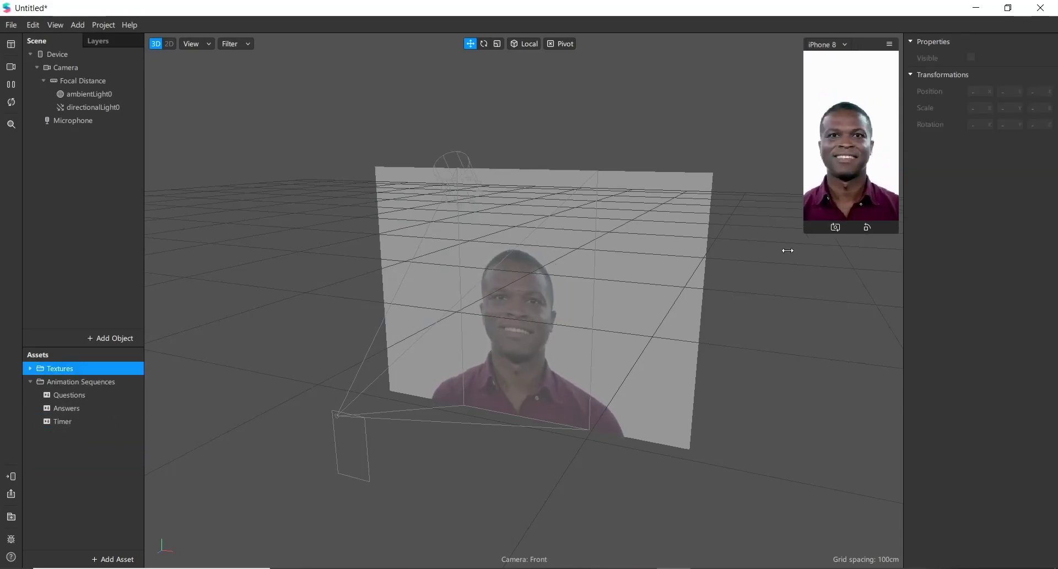
# Enlarge the iPhone 8 preview and add a Face Tracker to the scene.
pyautogui.moveTo(803, 237); pyautogui.dragTo(745, 333)
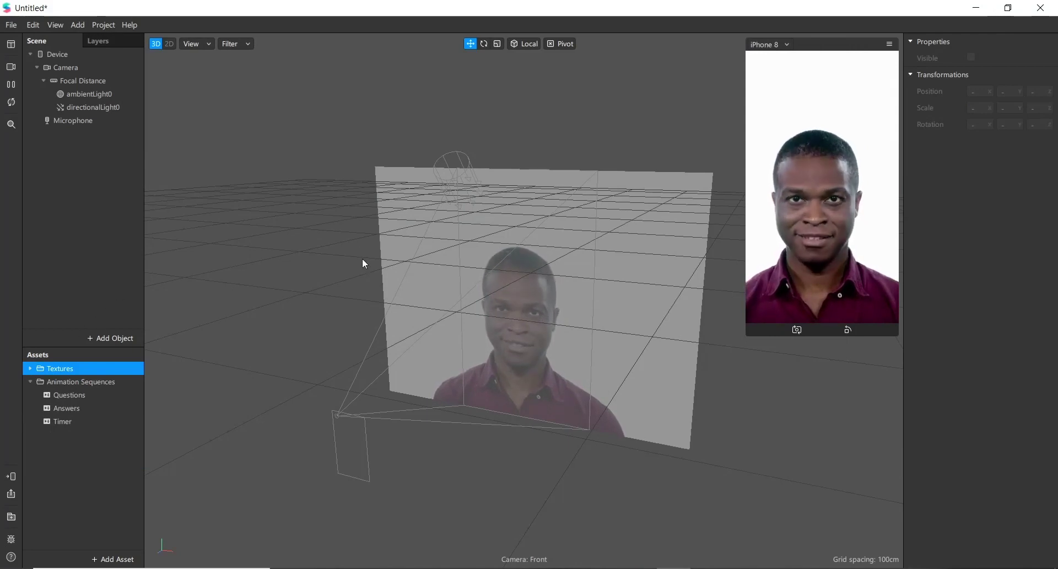
pyautogui.click(108, 339)
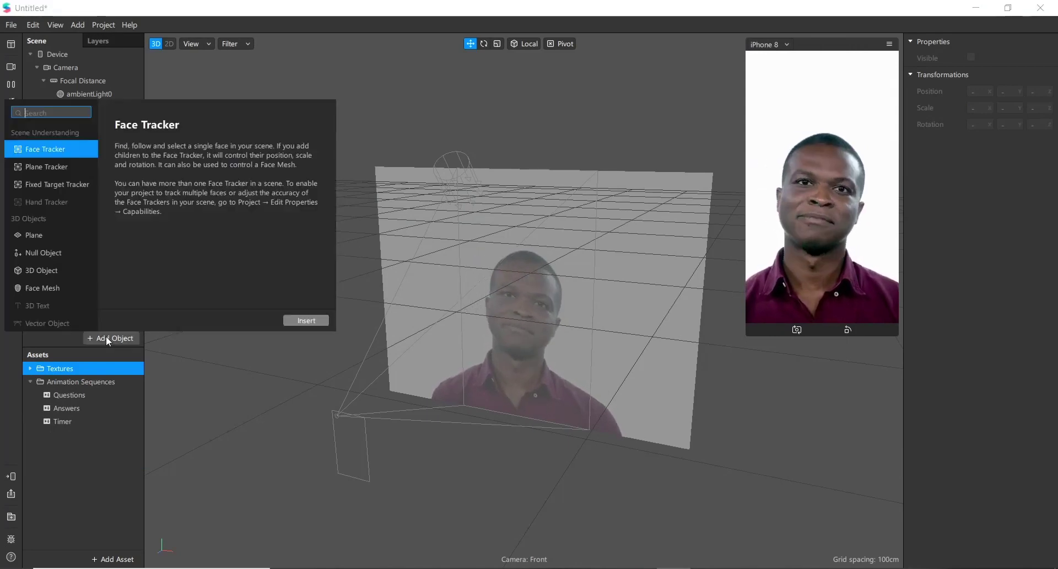
pyautogui.doubleClick(55, 147)
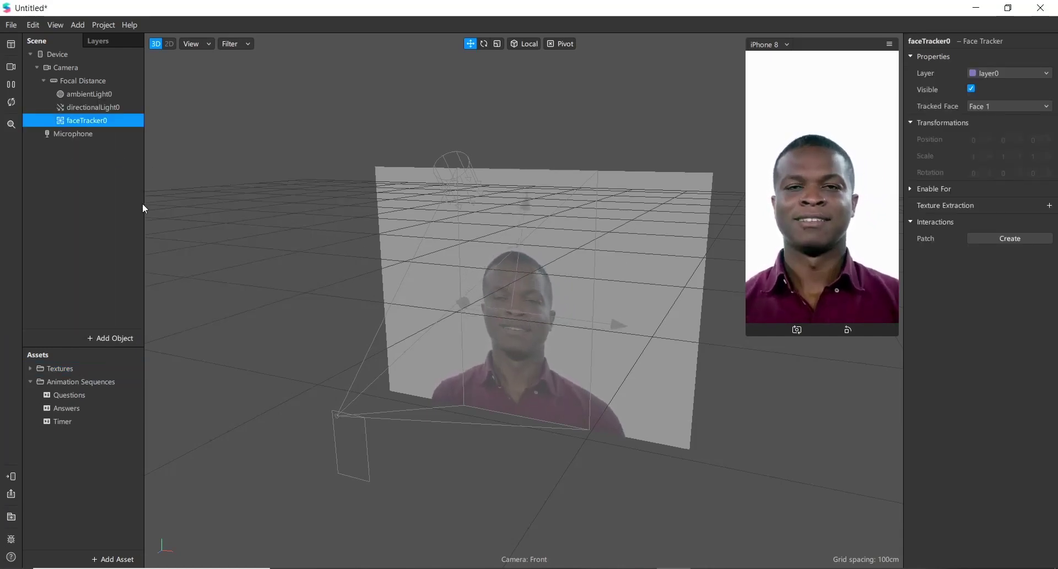
# Add a plane as a child of the face tracker and rename it Questions.
pyautogui.rightClick(78, 120)
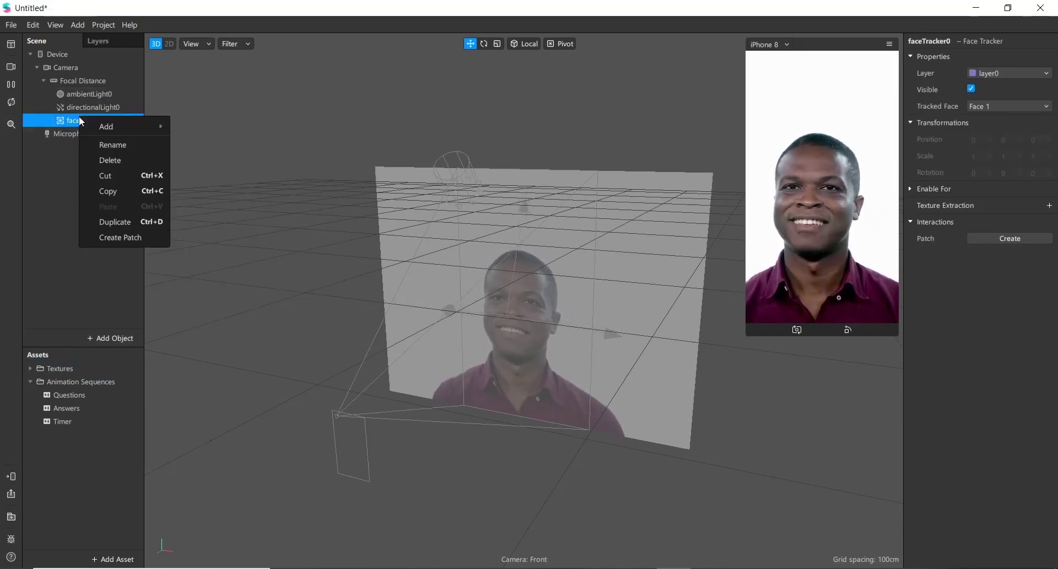
pyautogui.moveTo(130, 127)
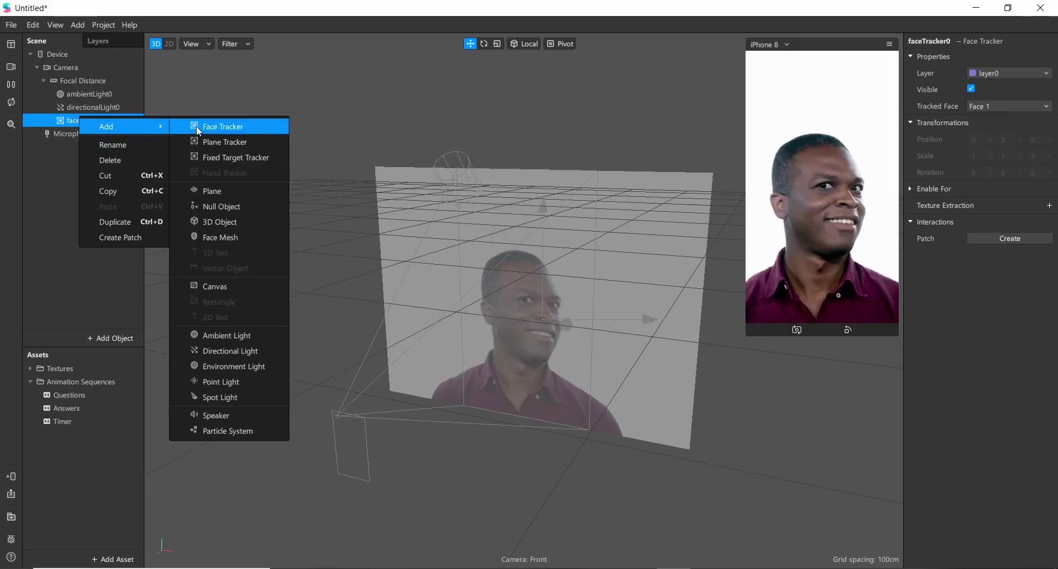
pyautogui.click(218, 188)
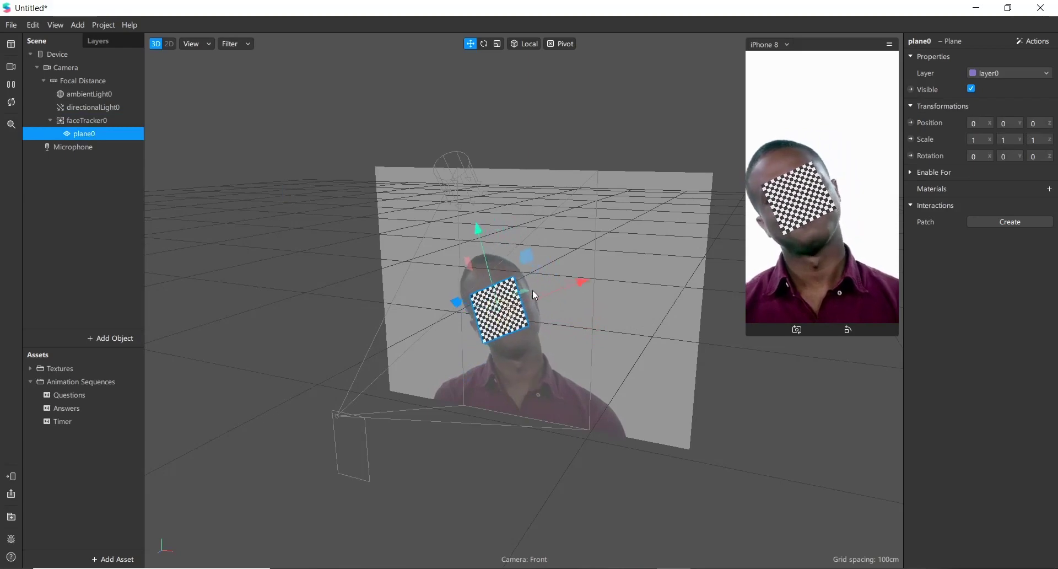
pyautogui.rightClick(87, 133)
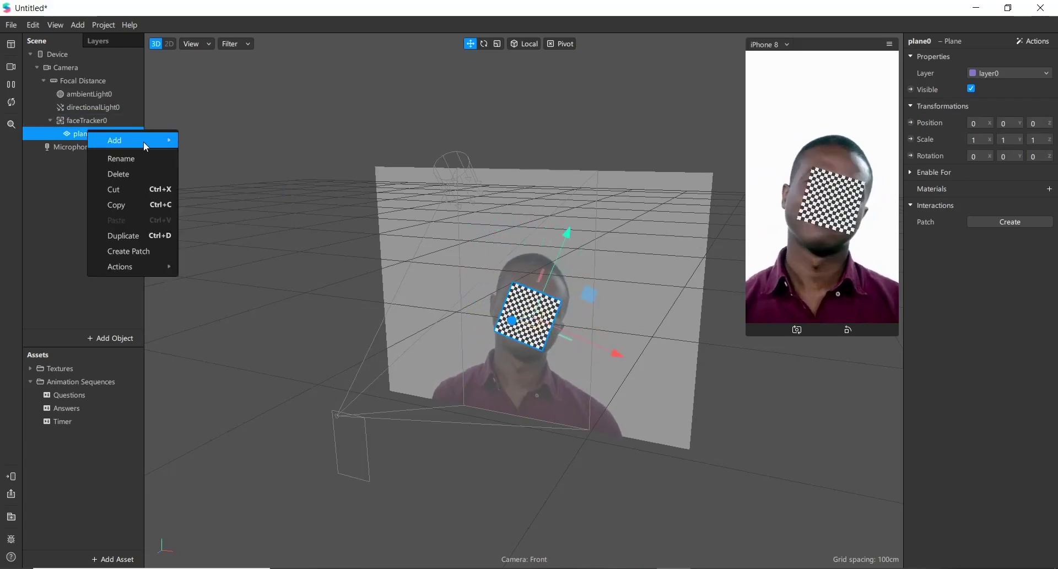
pyautogui.click(110, 159)
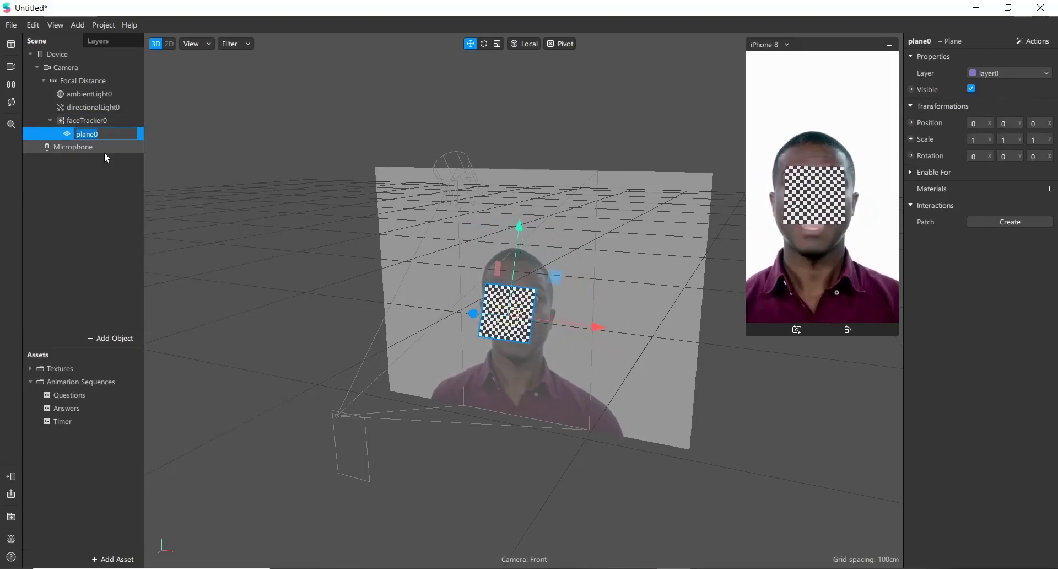
pyautogui.write('Ques')
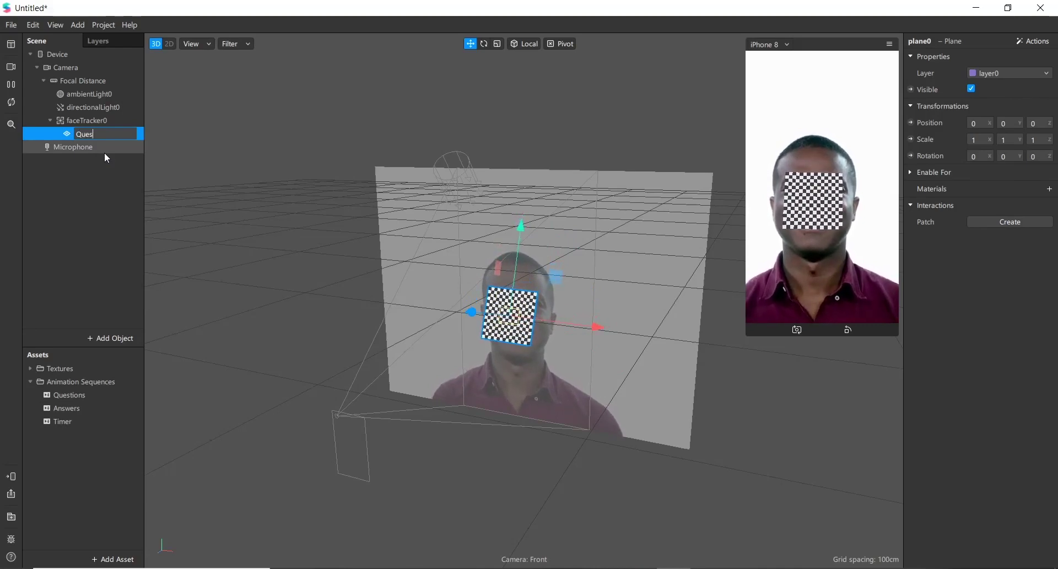
pyautogui.write('tions')
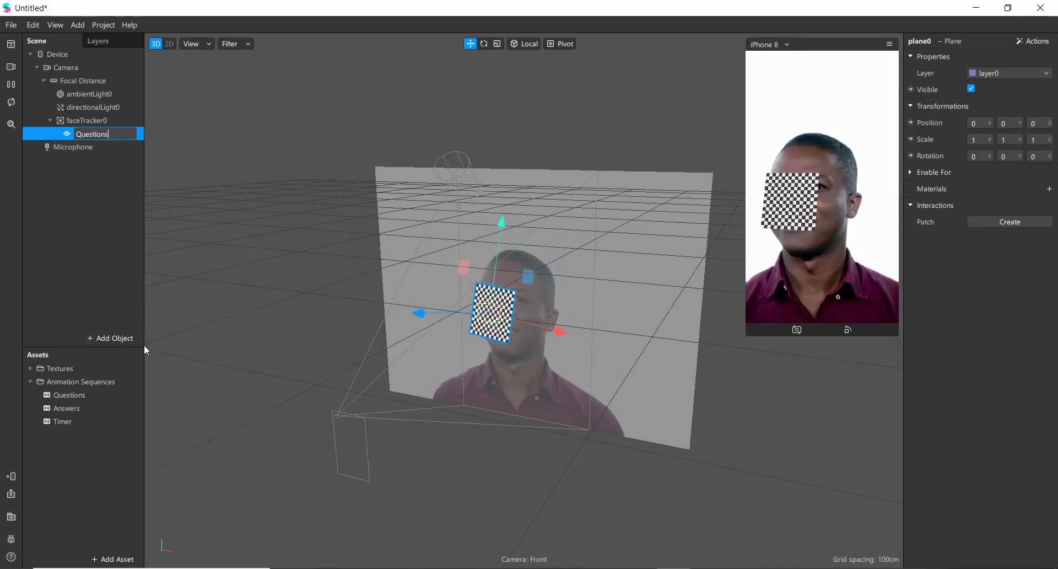
pyautogui.click(82, 186)
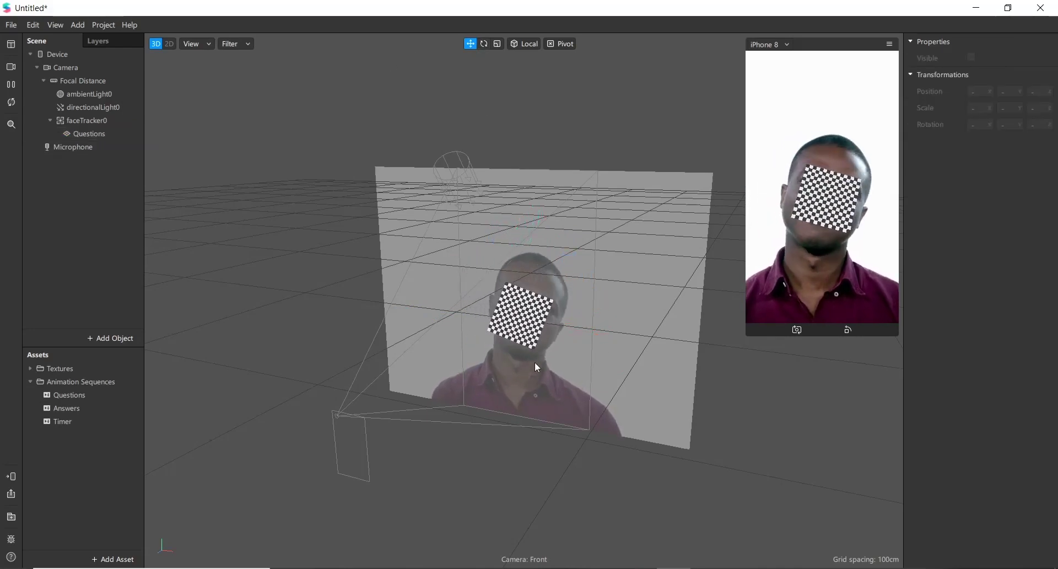
# Duplicate the Questions plane under the face tracker twice to get three planes.
pyautogui.click(105, 135)
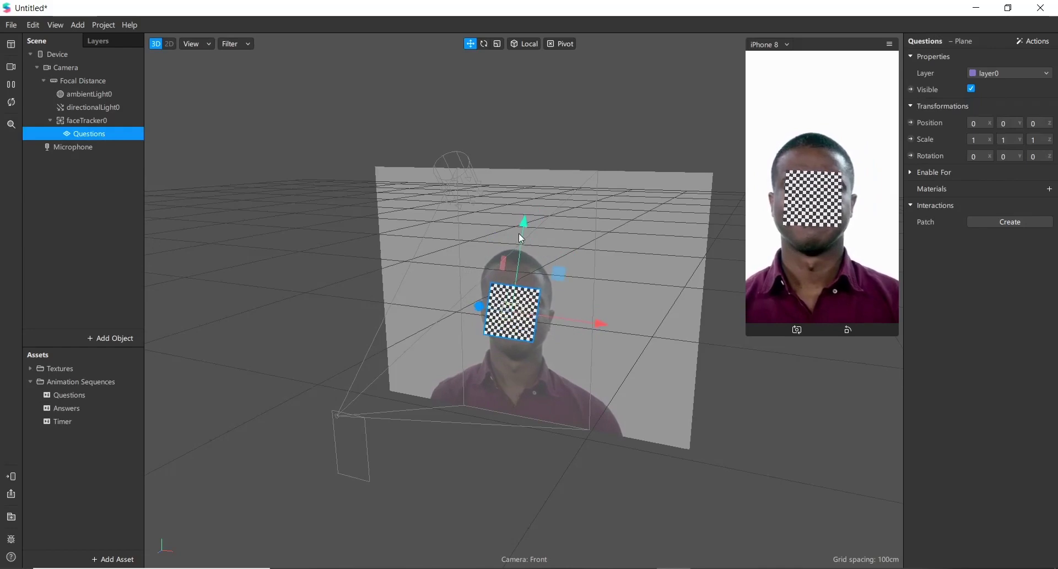
pyautogui.rightClick(87, 137)
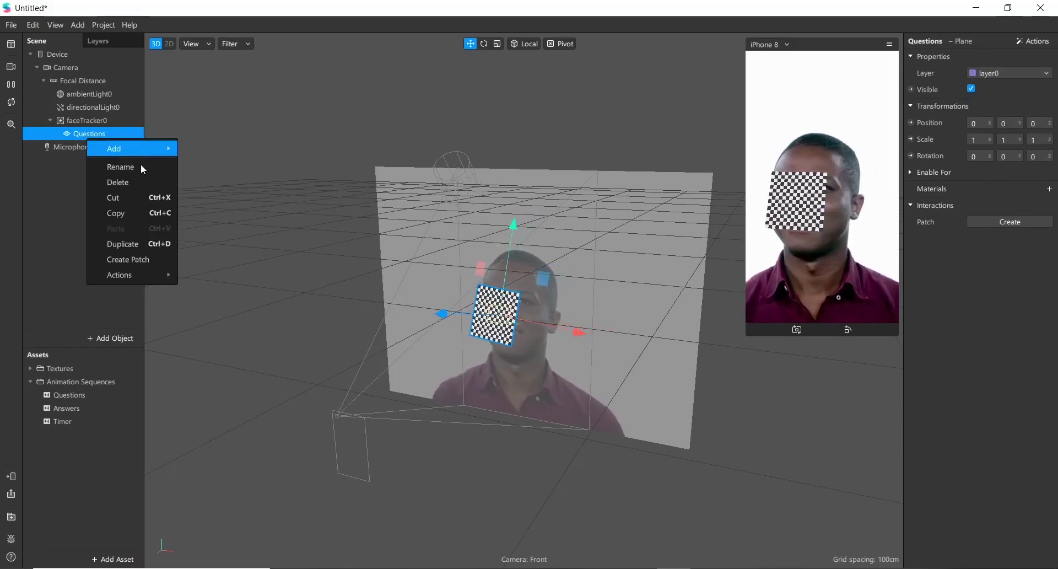
pyautogui.click(131, 242)
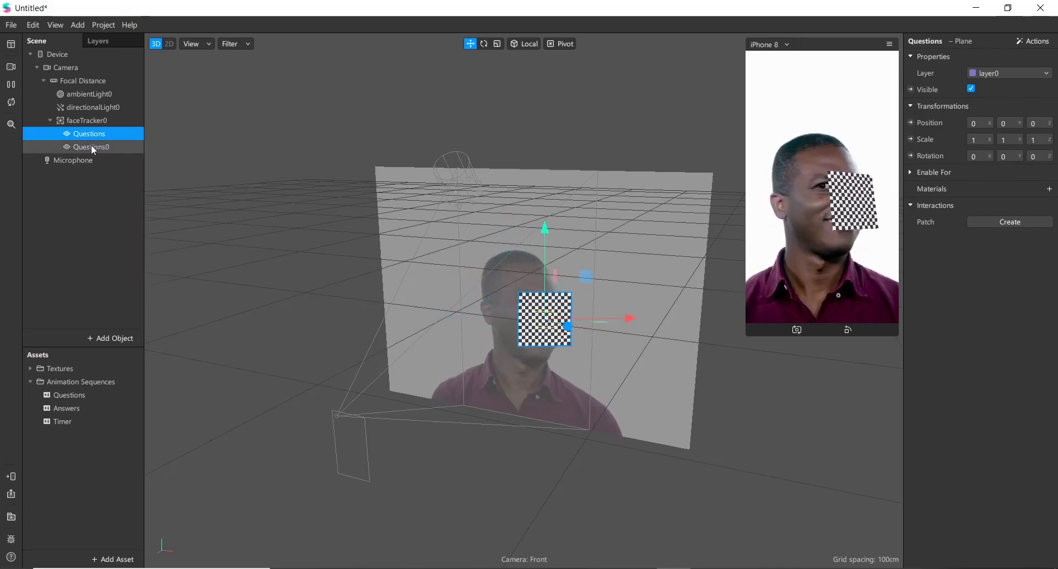
pyautogui.rightClick(92, 145)
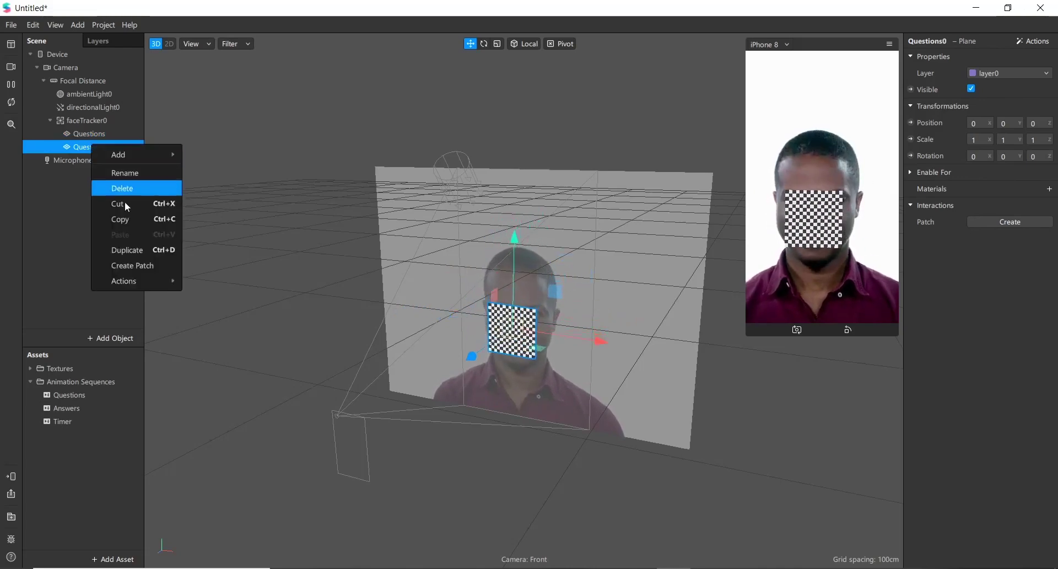
pyautogui.click(130, 251)
# Rename the first copy of the Questions plane as Answers.
pyautogui.rightClick(100, 149)
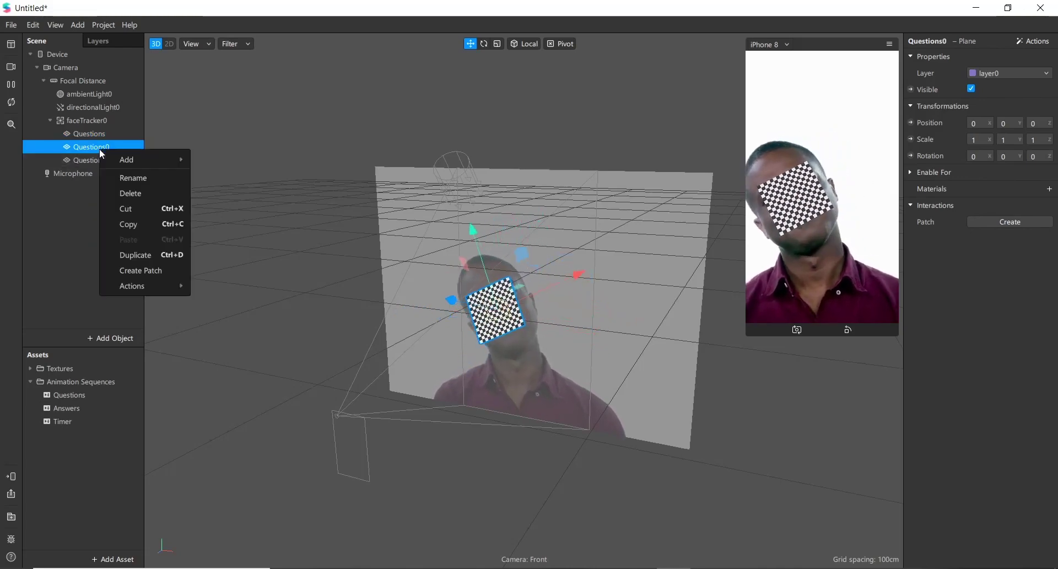
pyautogui.click(142, 180)
pyautogui.write('An')
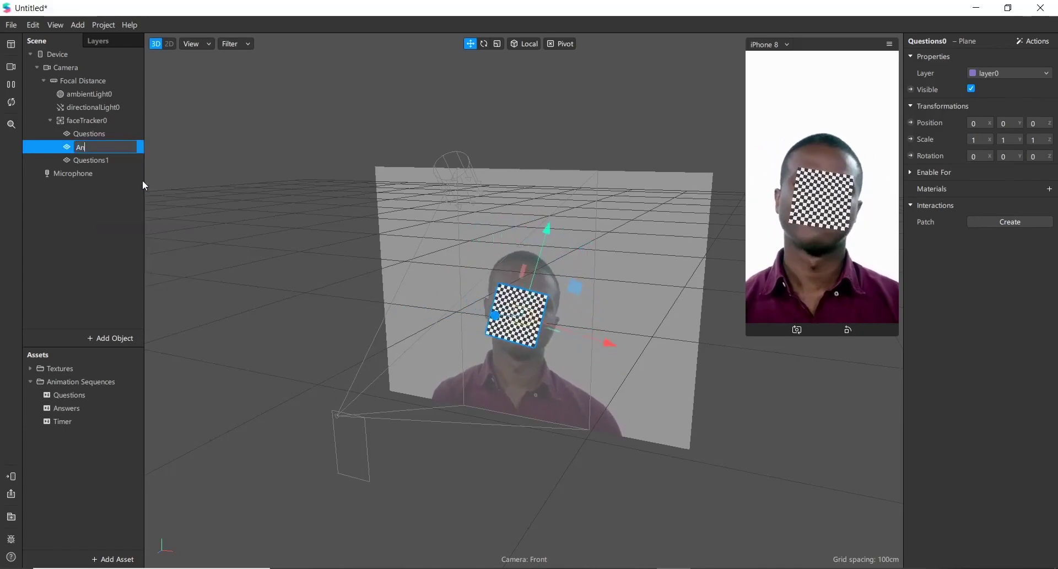
pyautogui.write('swers')
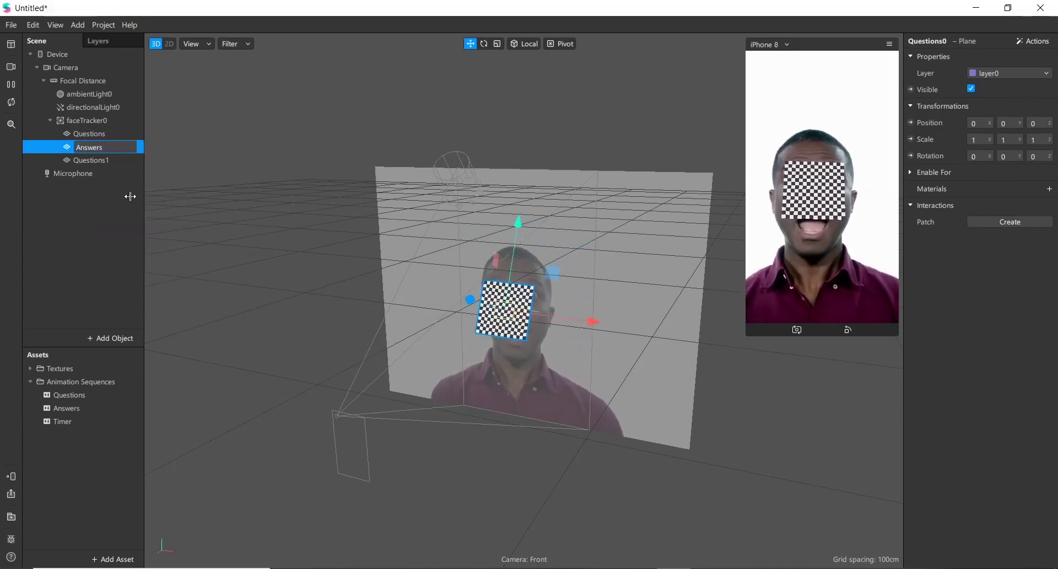
pyautogui.click(130, 197)
# Rename the second copy of the Questions plane as Time.
pyautogui.click(96, 157)
pyautogui.rightClick(95, 158)
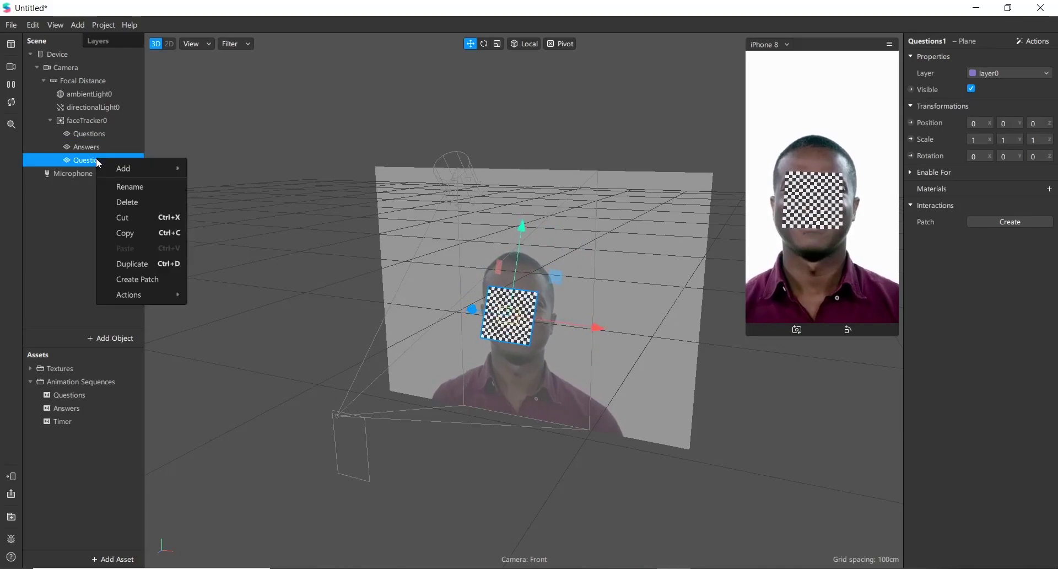
pyautogui.click(122, 187)
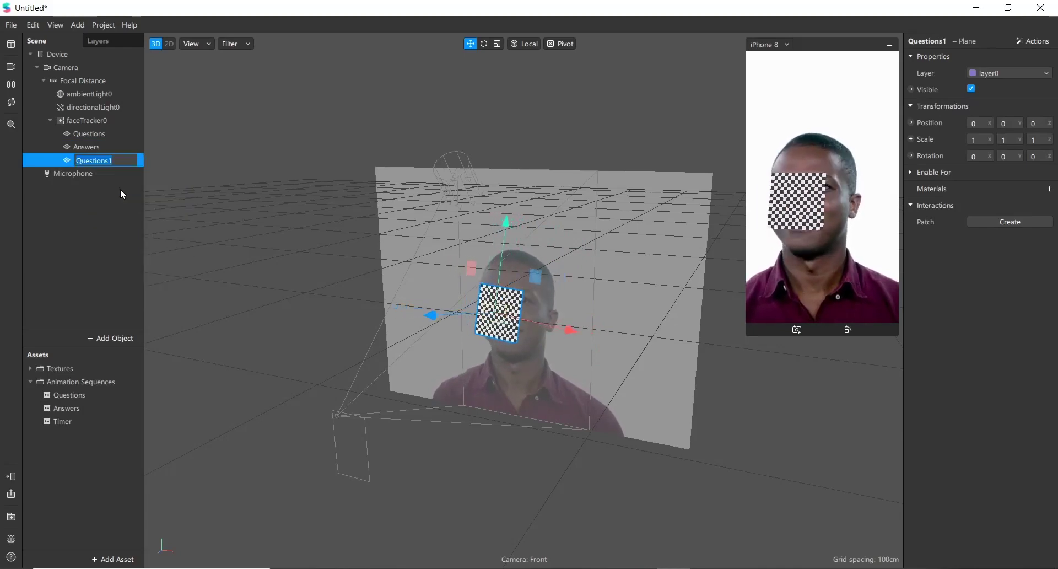
pyautogui.write('T')
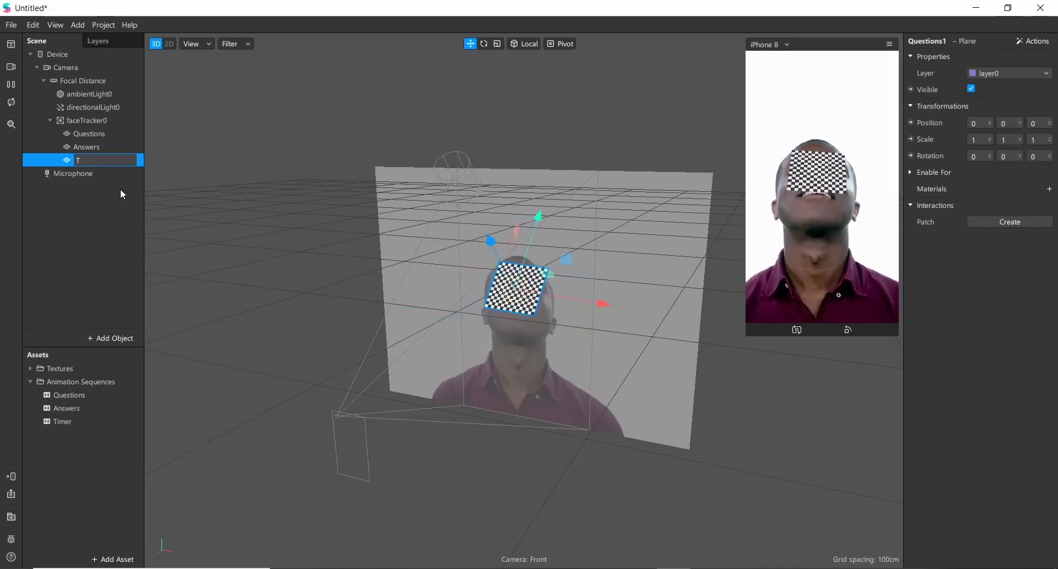
pyautogui.write('ime')
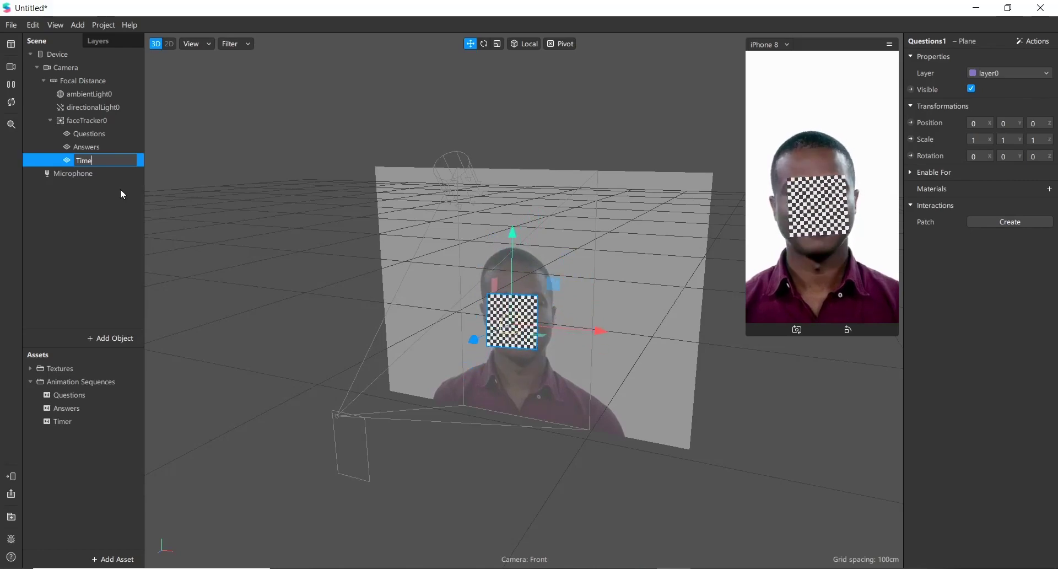
pyautogui.click(86, 200)
pyautogui.click(87, 160)
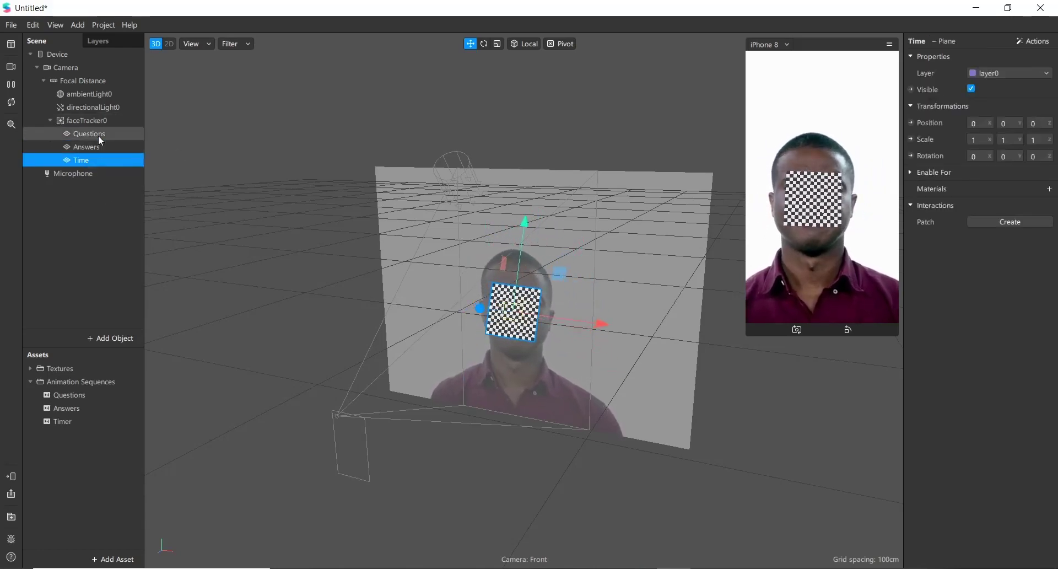
# Pause the preview video and move the Questions and Answers planes up above the head, to a Y position of about 0.13.
pyautogui.click(100, 135)
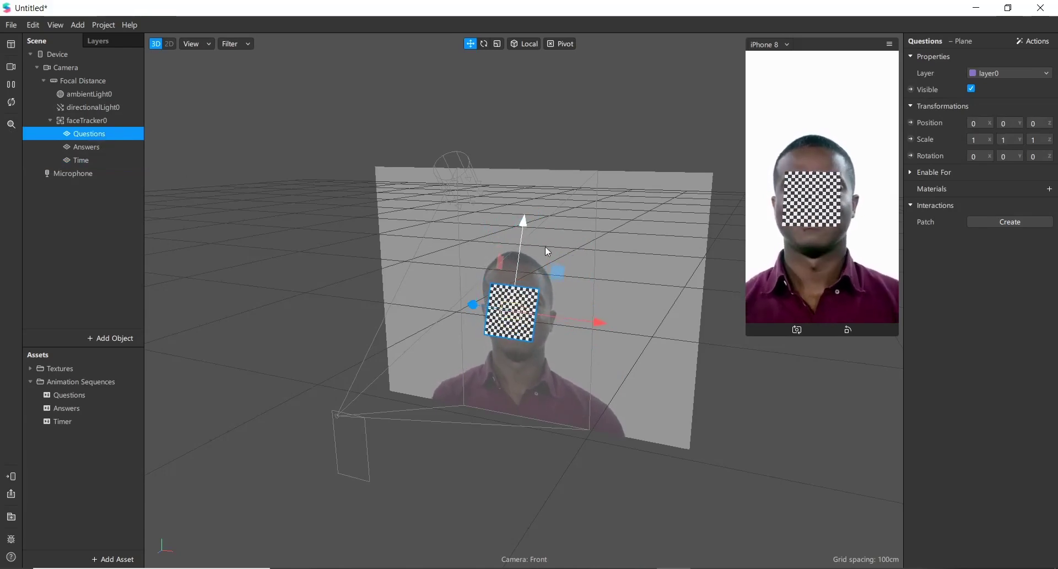
pyautogui.click(11, 85)
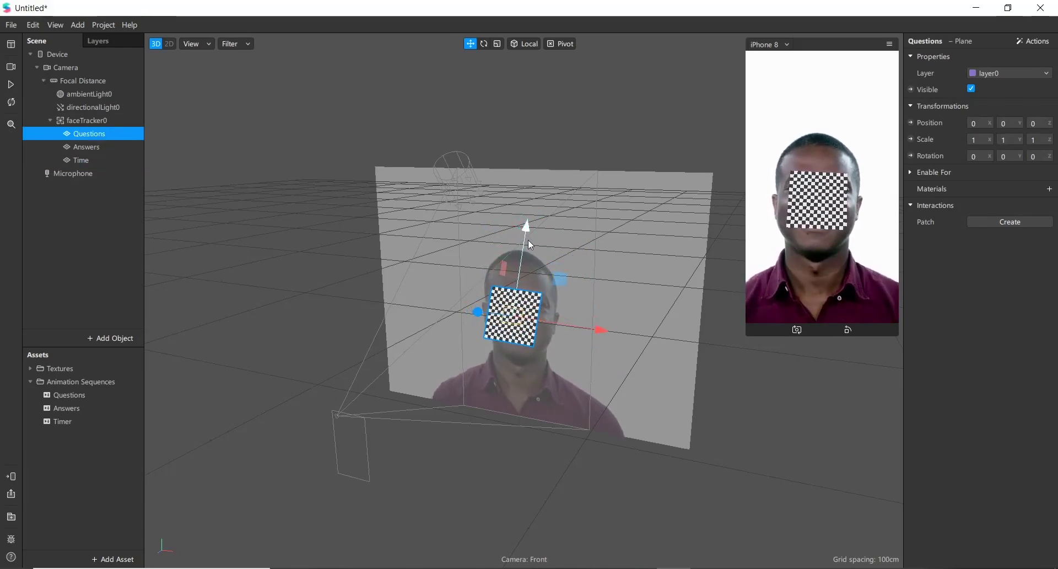
pyautogui.moveTo(529, 241); pyautogui.dragTo(535, 172)
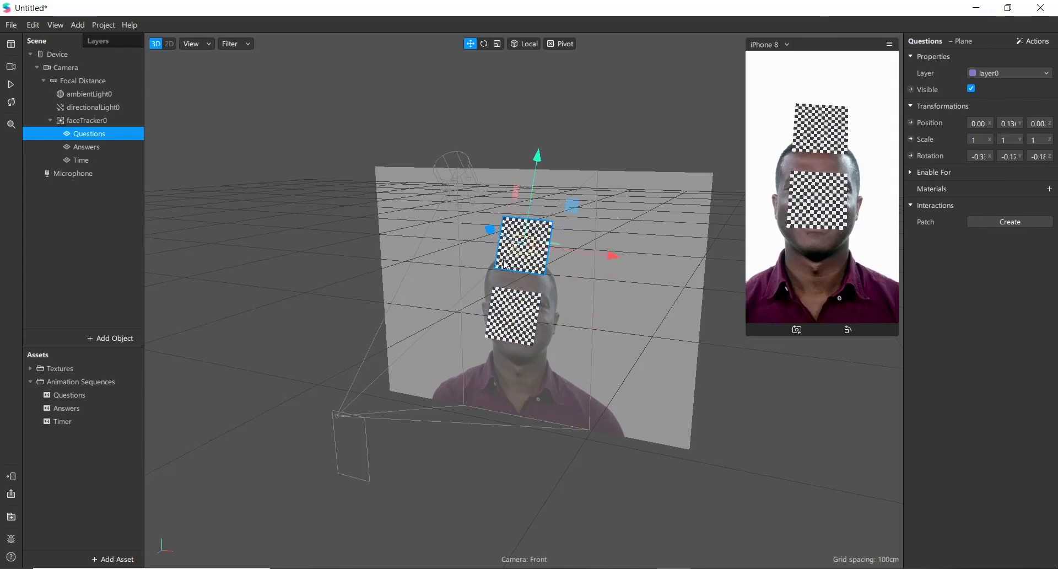
pyautogui.click(83, 147)
pyautogui.moveTo(521, 240); pyautogui.dragTo(541, 161)
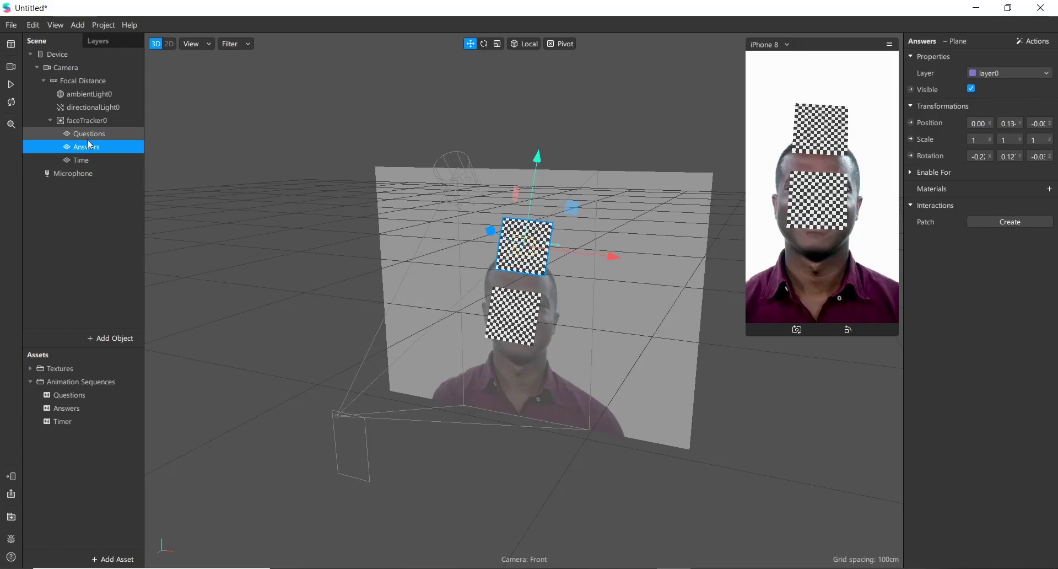
pyautogui.click(83, 160)
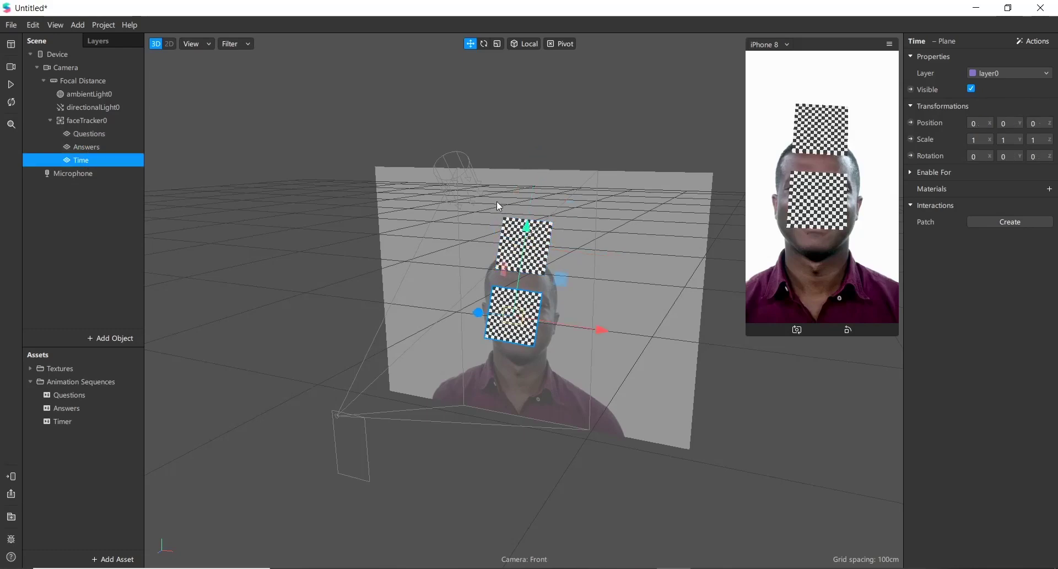
# Widen the Questions plane above the head to an X scale of about 2.13.
pyautogui.click(87, 136)
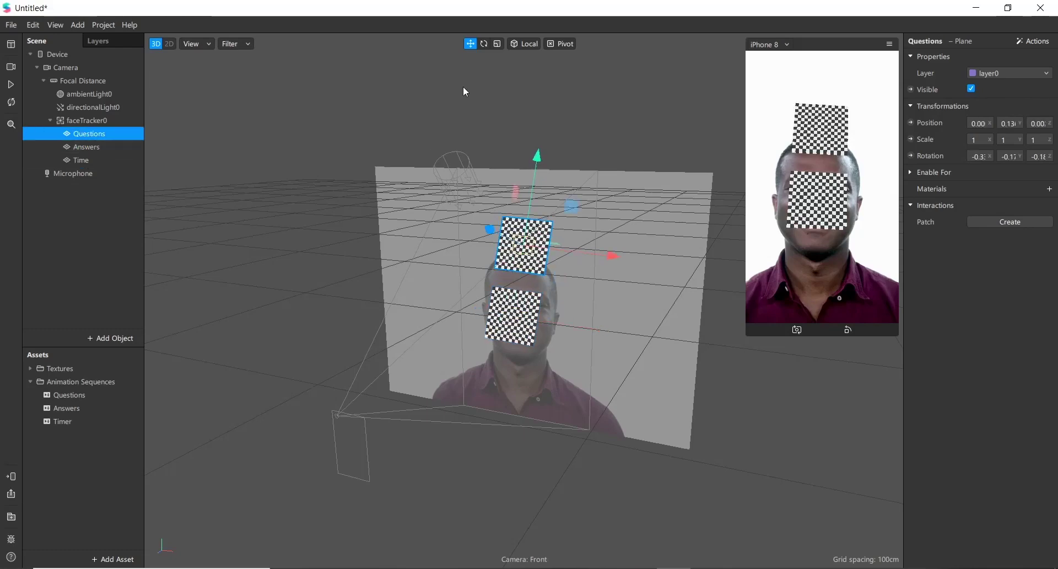
pyautogui.click(495, 45)
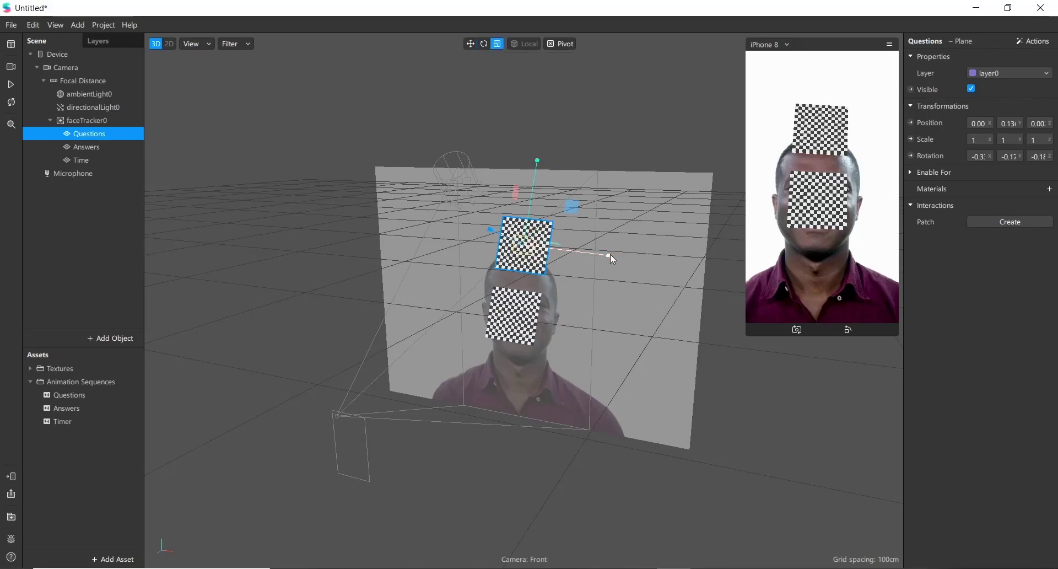
pyautogui.moveTo(610, 256); pyautogui.dragTo(718, 272)
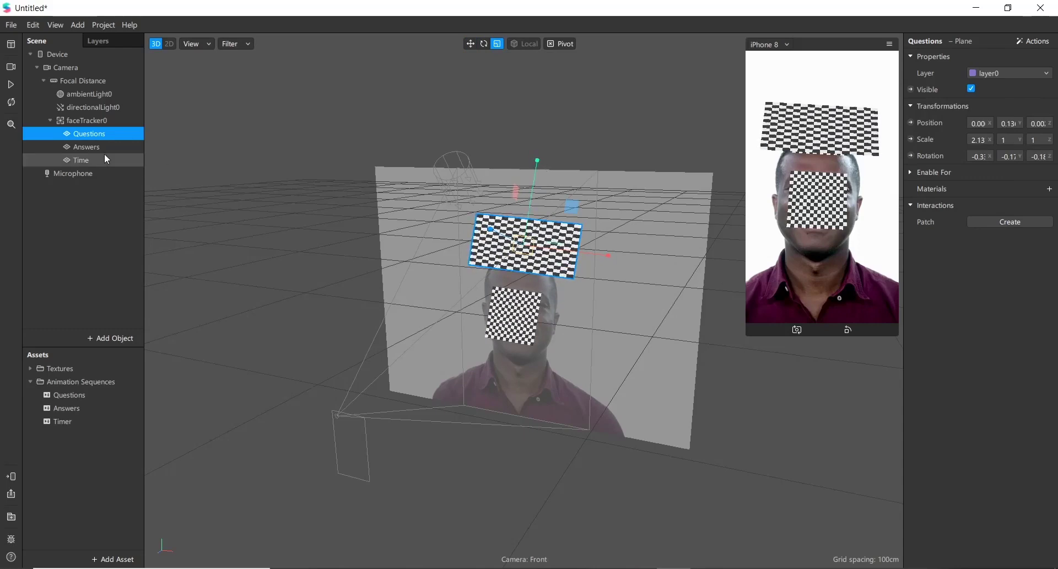
# Widen the Answers plane to an X scale of about 2.14 to match the Questions plane.
pyautogui.click(87, 147)
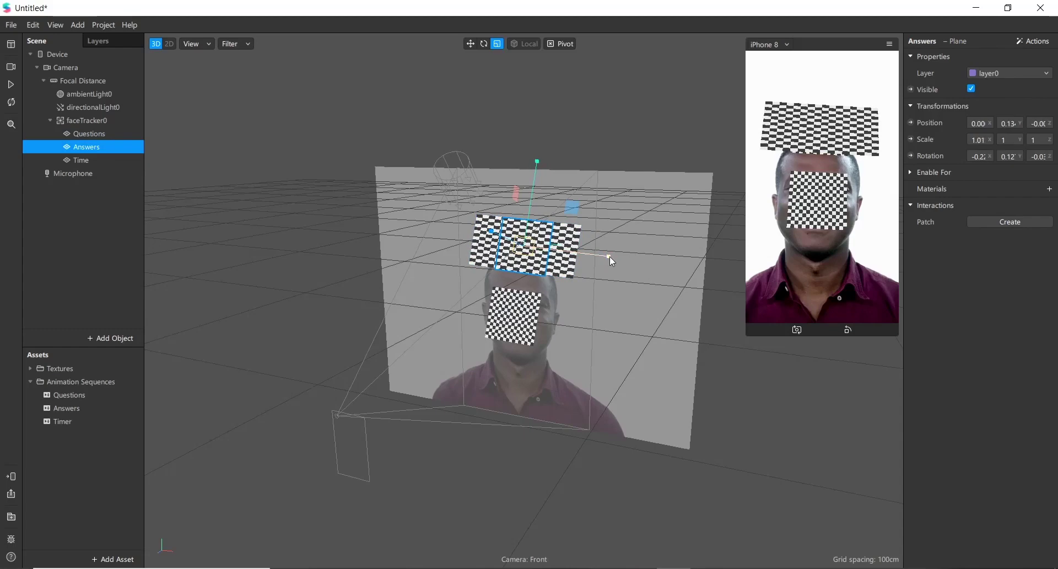
pyautogui.moveTo(635, 261); pyautogui.dragTo(704, 263)
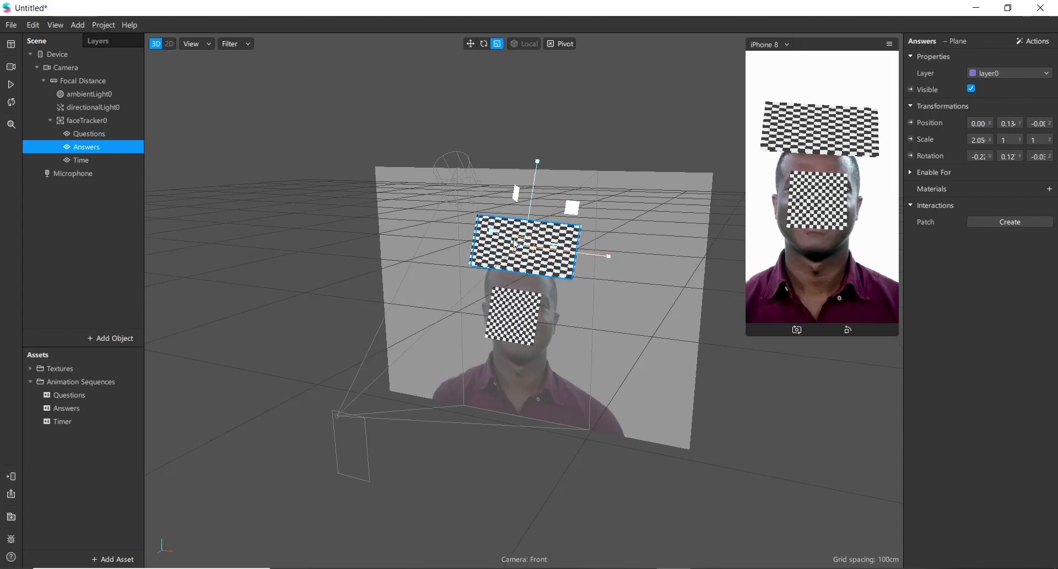
pyautogui.moveTo(609, 257); pyautogui.dragTo(611, 256)
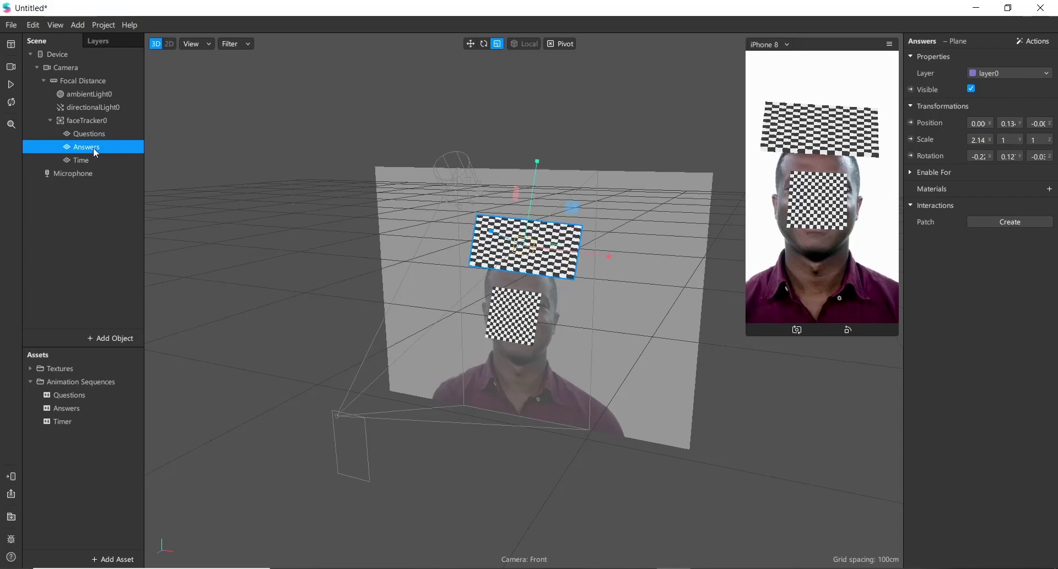
# Duplicate the widened Questions plane and rename the copy as Title.
pyautogui.click(84, 161)
pyautogui.click(108, 134)
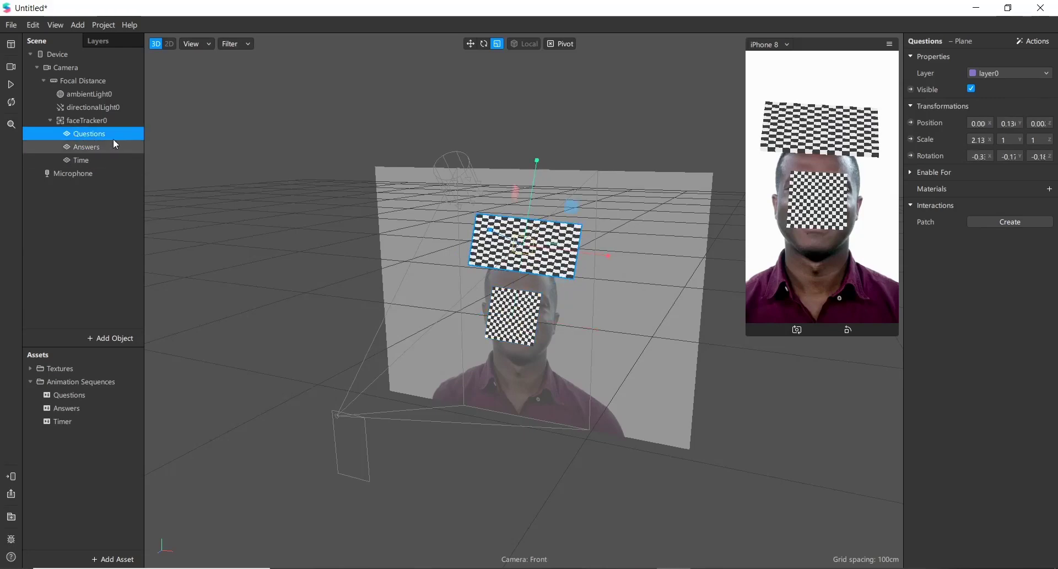
pyautogui.rightClick(84, 133)
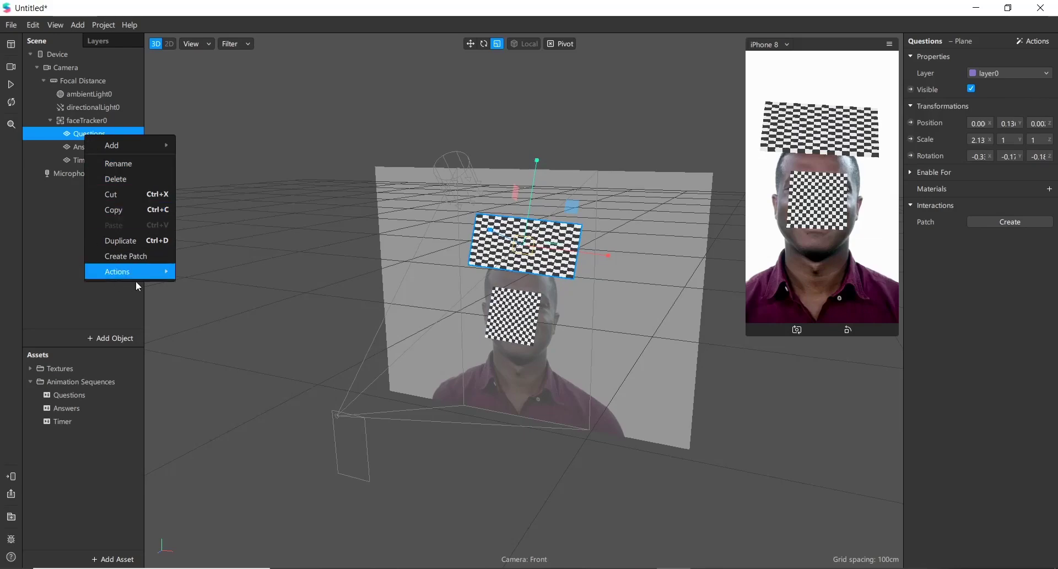
pyautogui.click(120, 241)
pyautogui.click(93, 147)
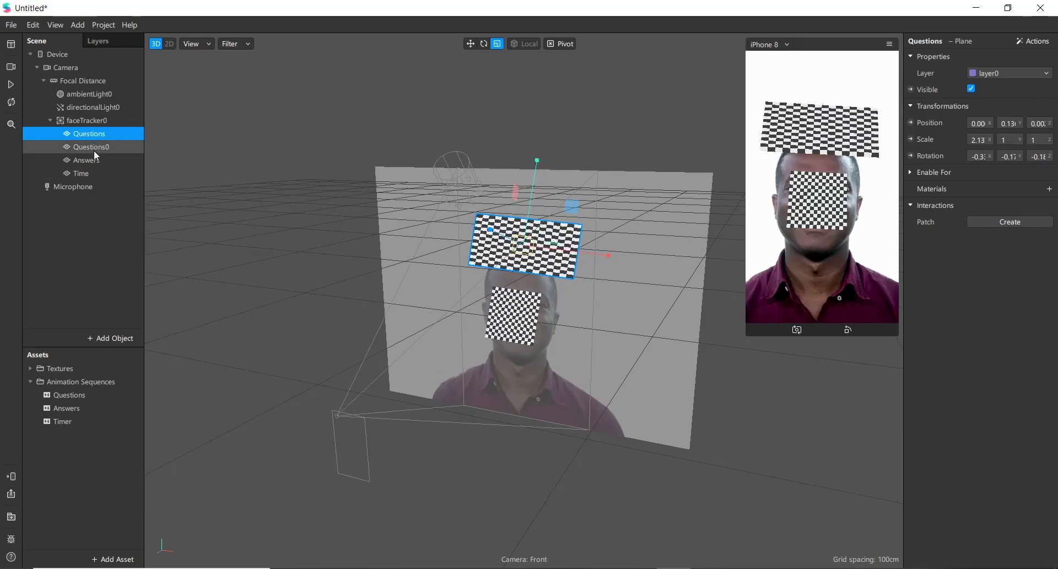
pyautogui.rightClick(94, 148)
pyautogui.click(133, 181)
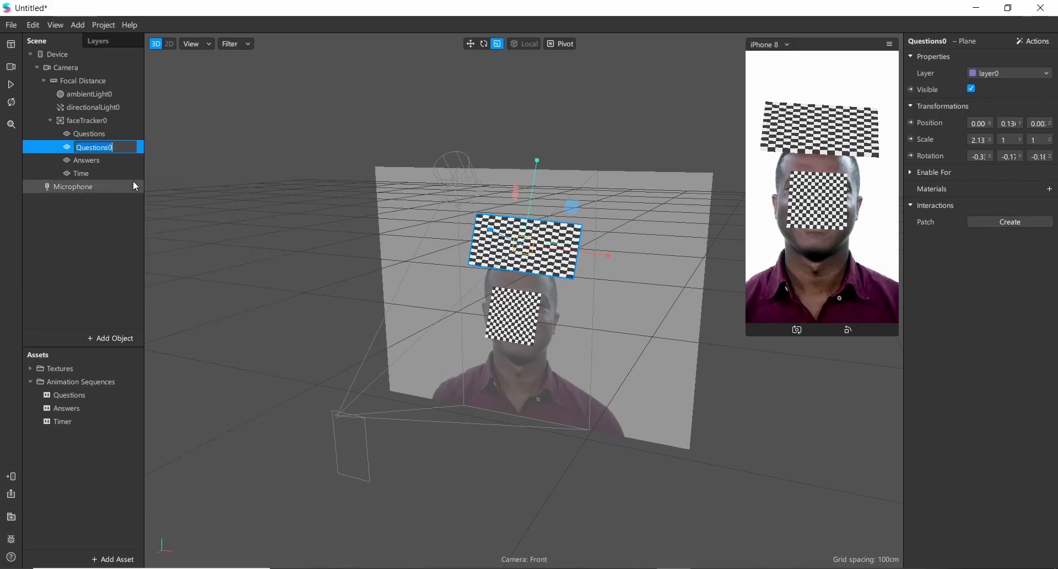
pyautogui.write('Title')
pyautogui.click(104, 226)
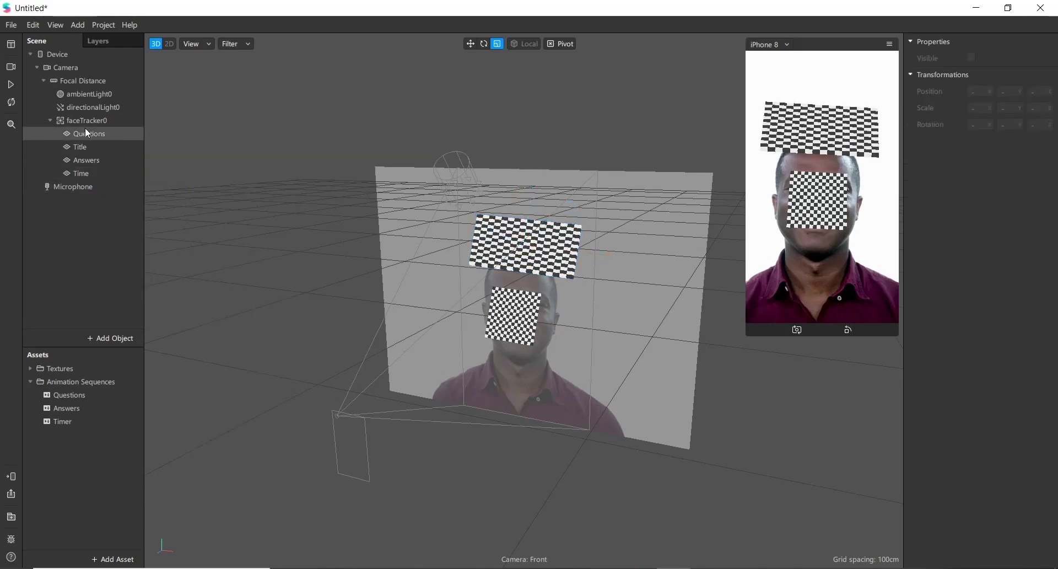
# Add a new material to the Questions plane and rename the material as Question.
pyautogui.click(95, 139)
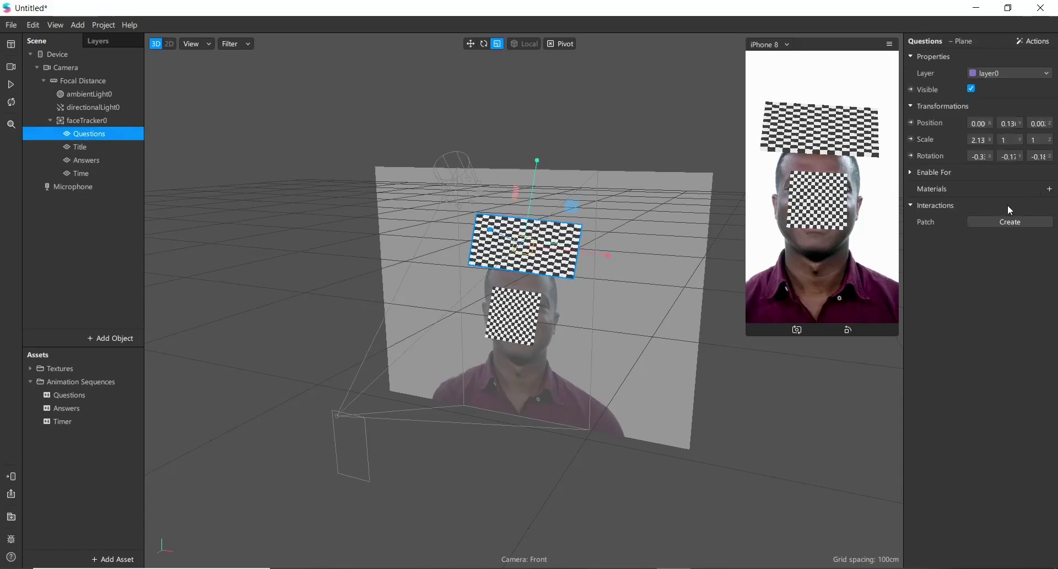
pyautogui.click(1048, 189)
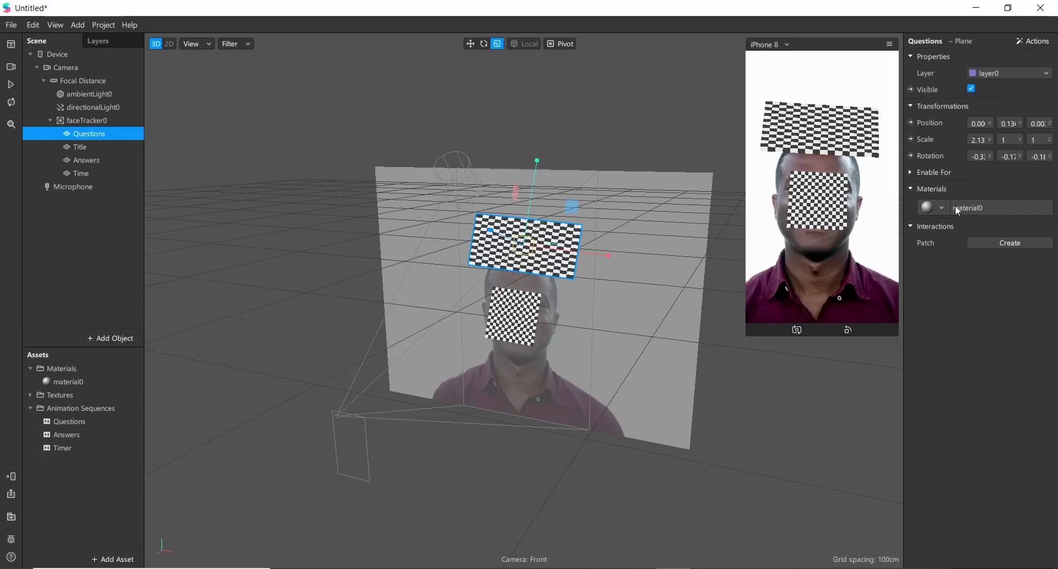
pyautogui.rightClick(86, 383)
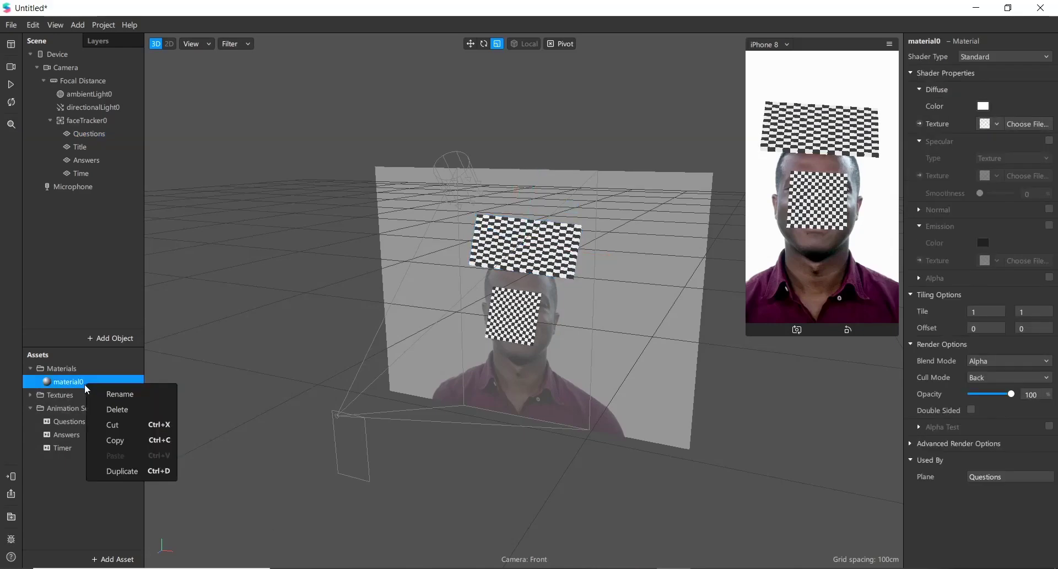
pyautogui.click(109, 393)
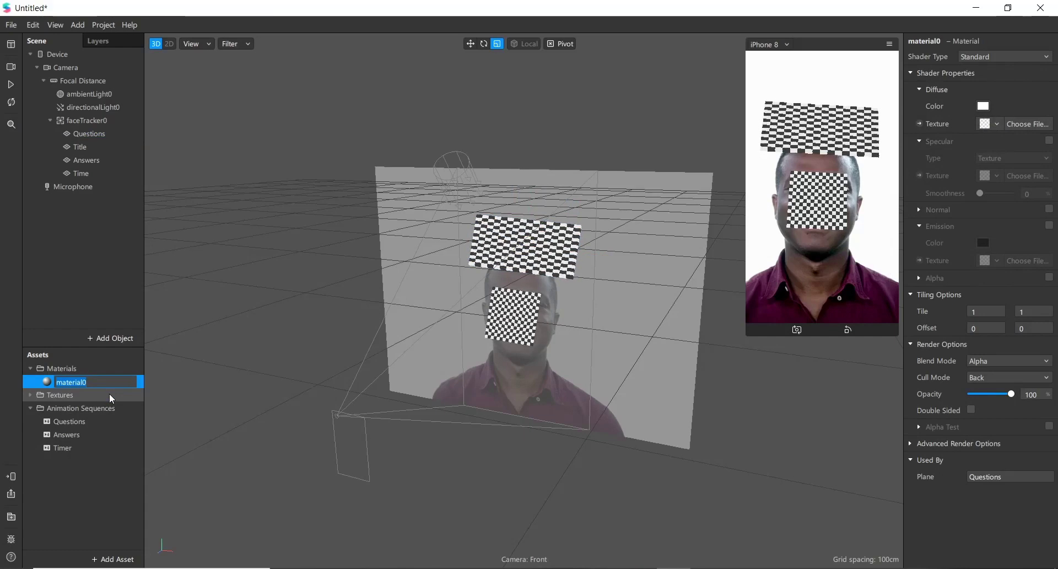
pyautogui.write('Question')
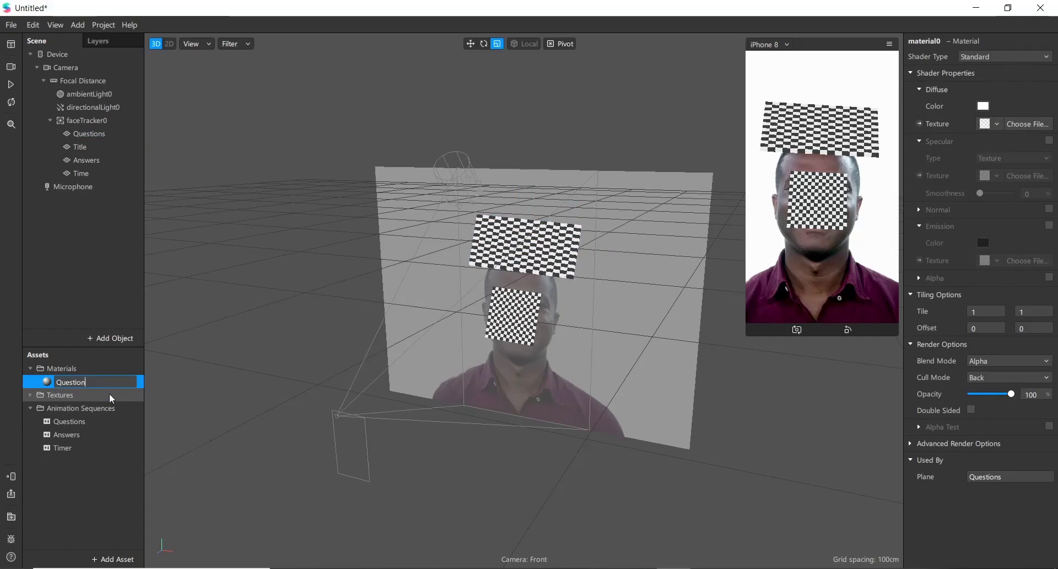
pyautogui.click(87, 456)
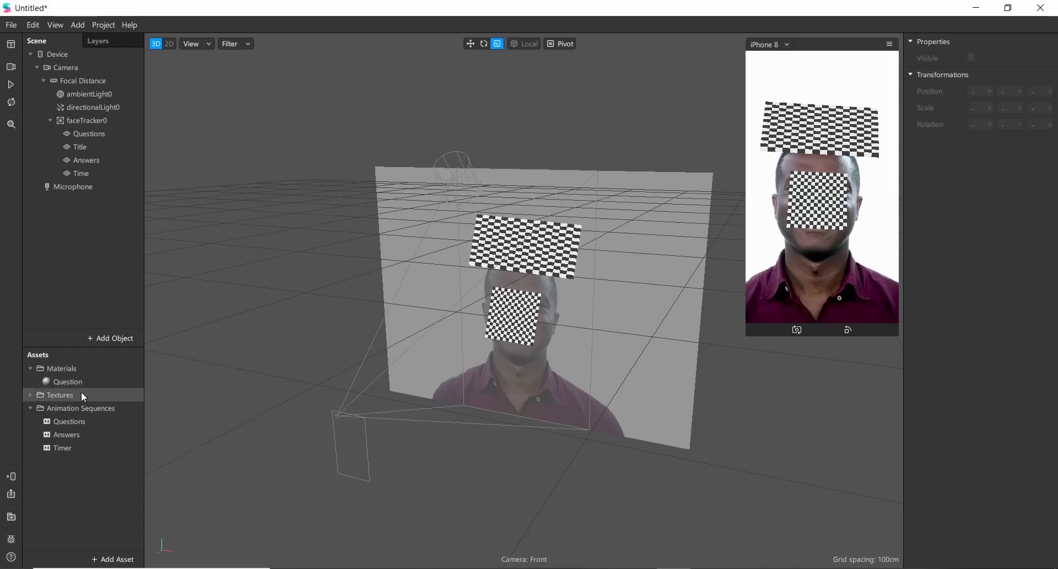
pyautogui.click(78, 385)
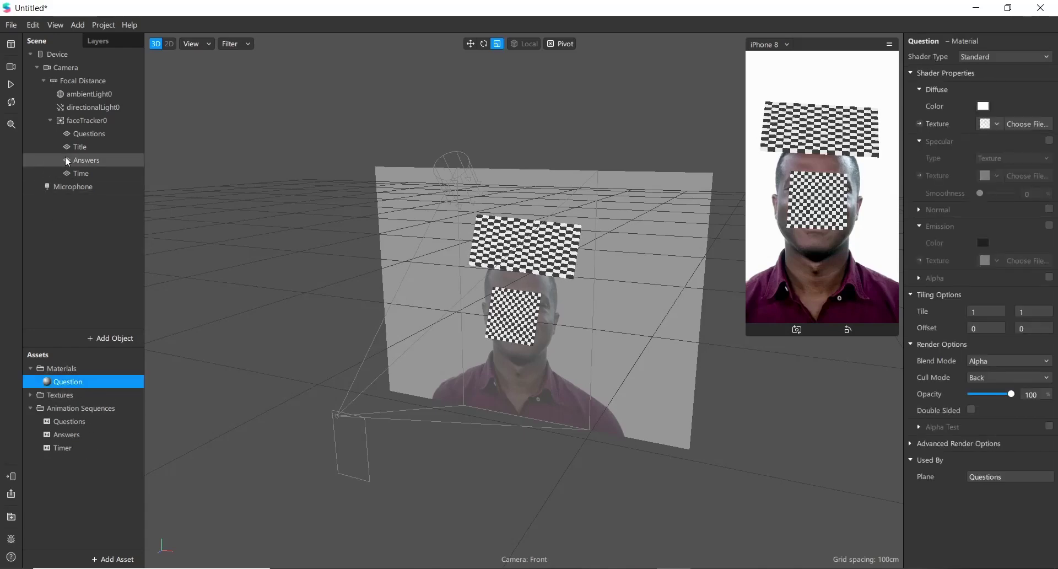
# Add a new material to the Title plane and rename the material as Title.
pyautogui.click(78, 142)
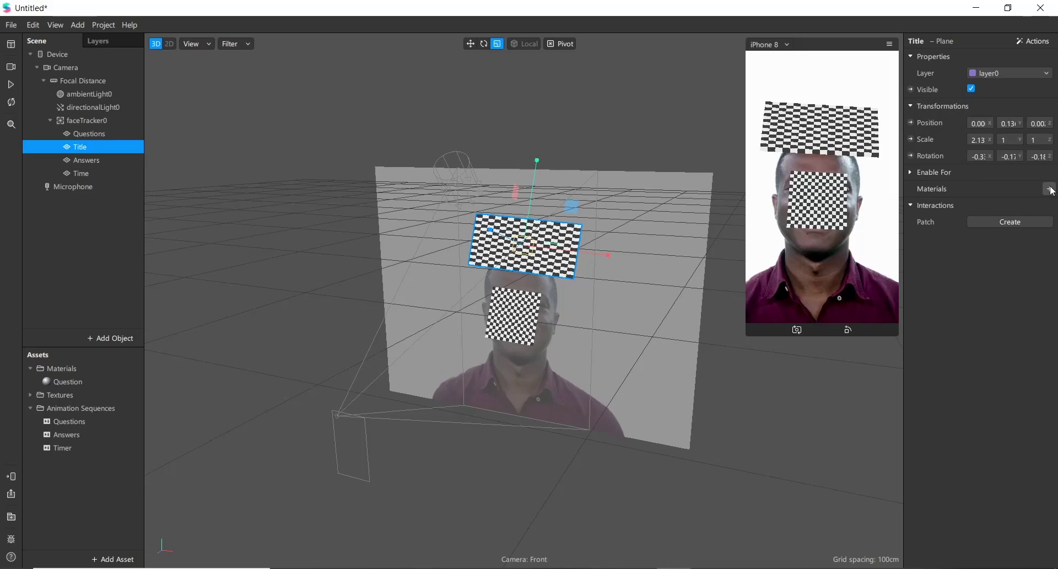
pyautogui.click(1050, 189)
pyautogui.click(999, 225)
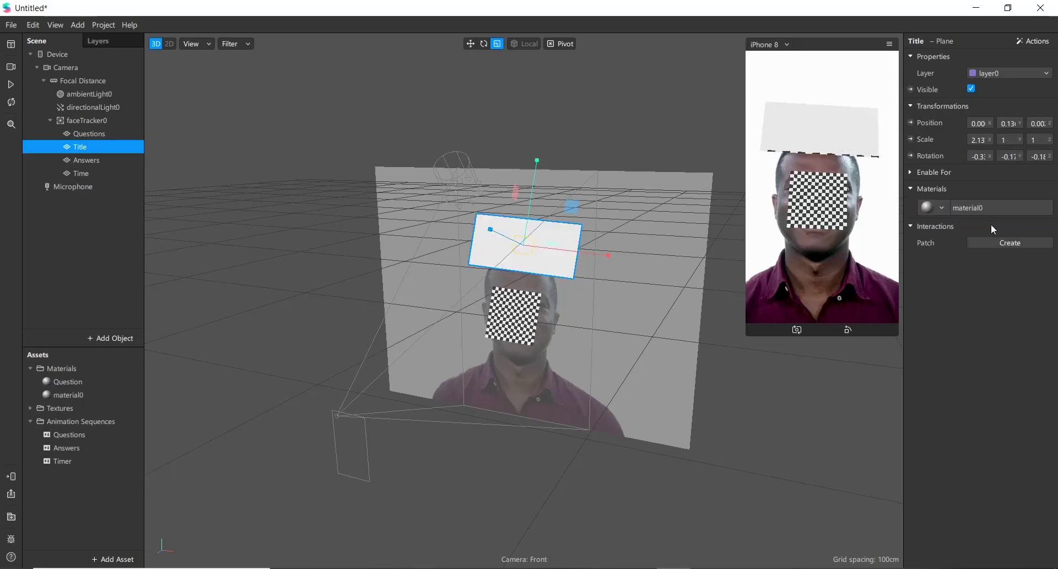
pyautogui.click(73, 394)
pyautogui.rightClick(72, 393)
pyautogui.click(99, 409)
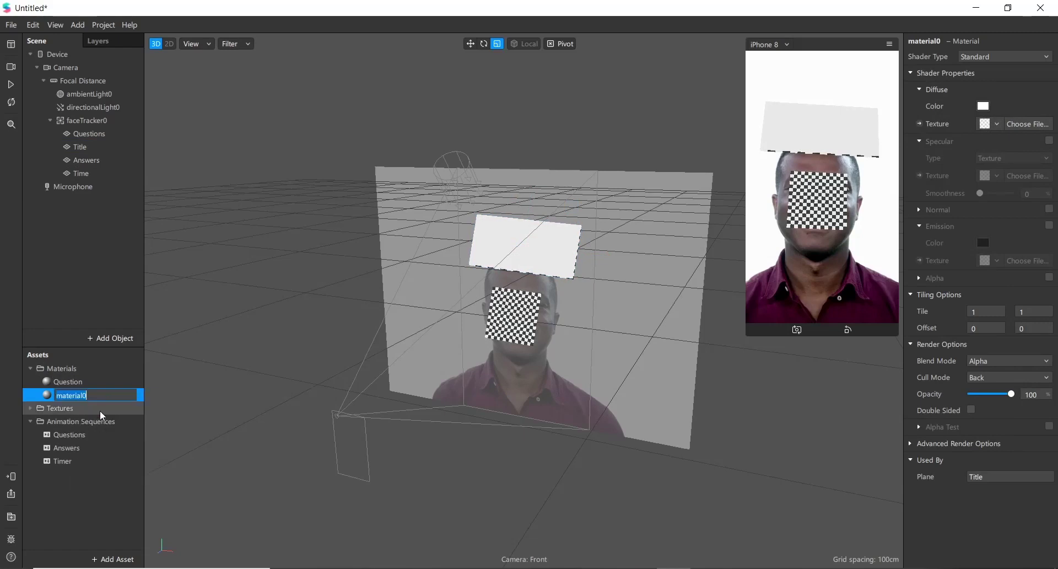
pyautogui.write('Title')
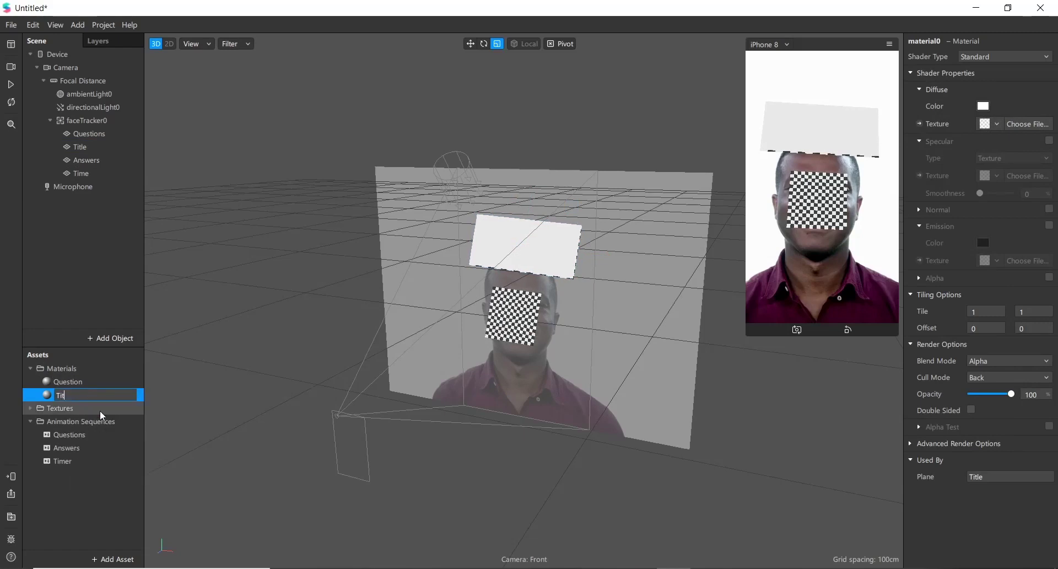
pyautogui.click(107, 489)
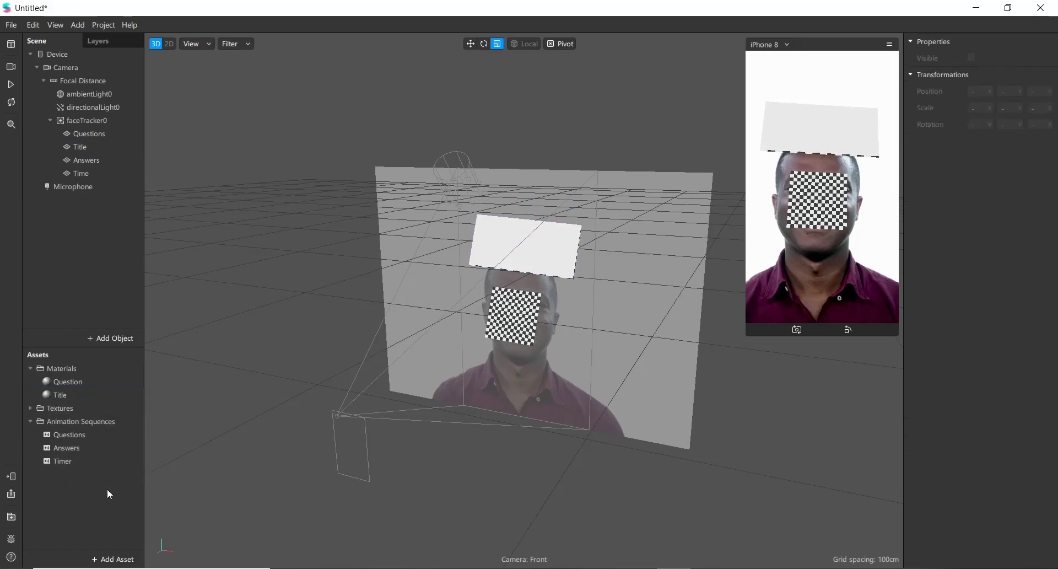
pyautogui.click(71, 381)
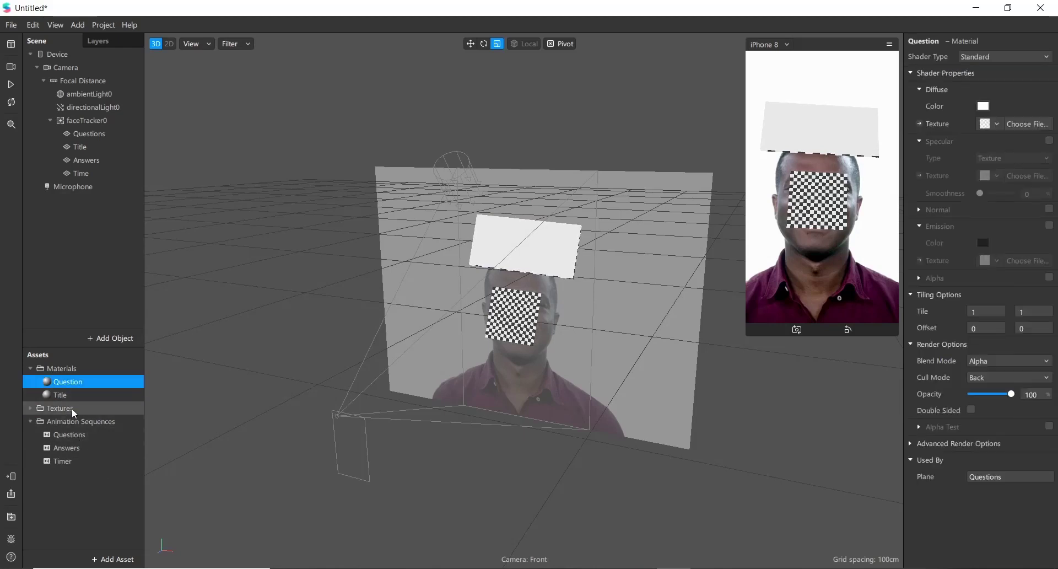
pyautogui.click(71, 394)
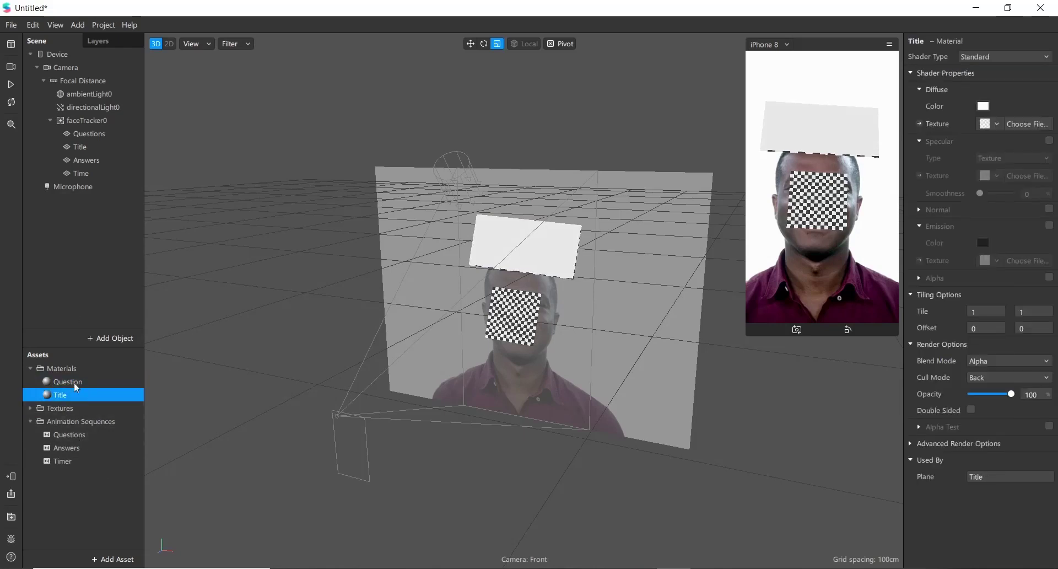
# Create a new material for the Answers plane and rename the material as Answers.
pyautogui.click(80, 160)
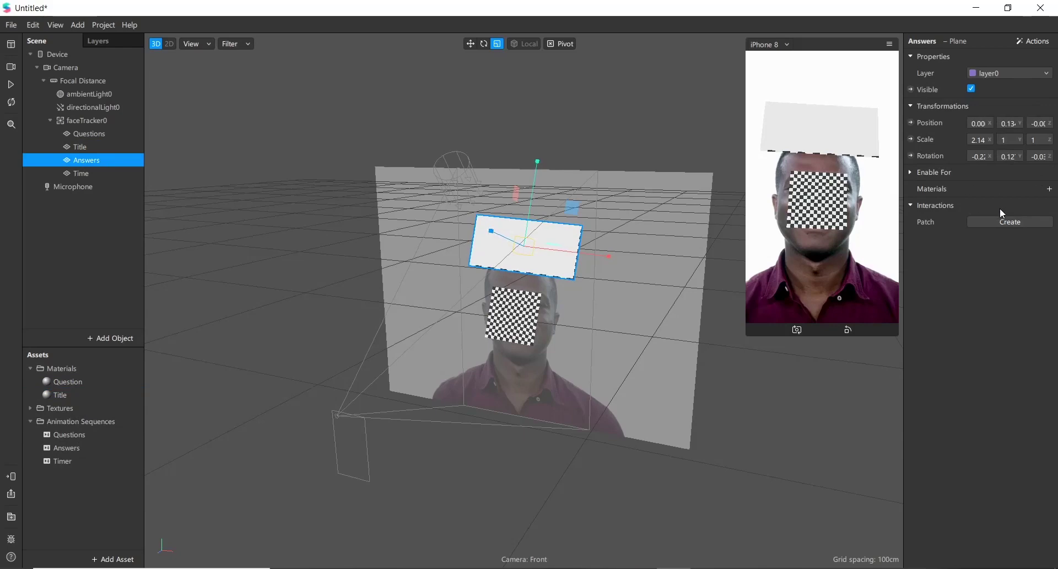
pyautogui.click(1050, 189)
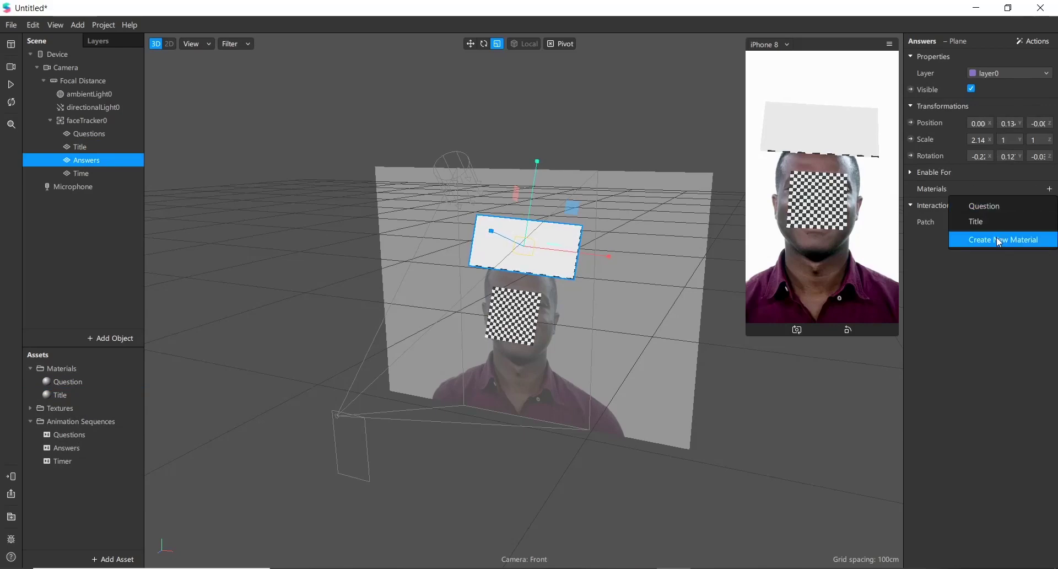
pyautogui.click(996, 237)
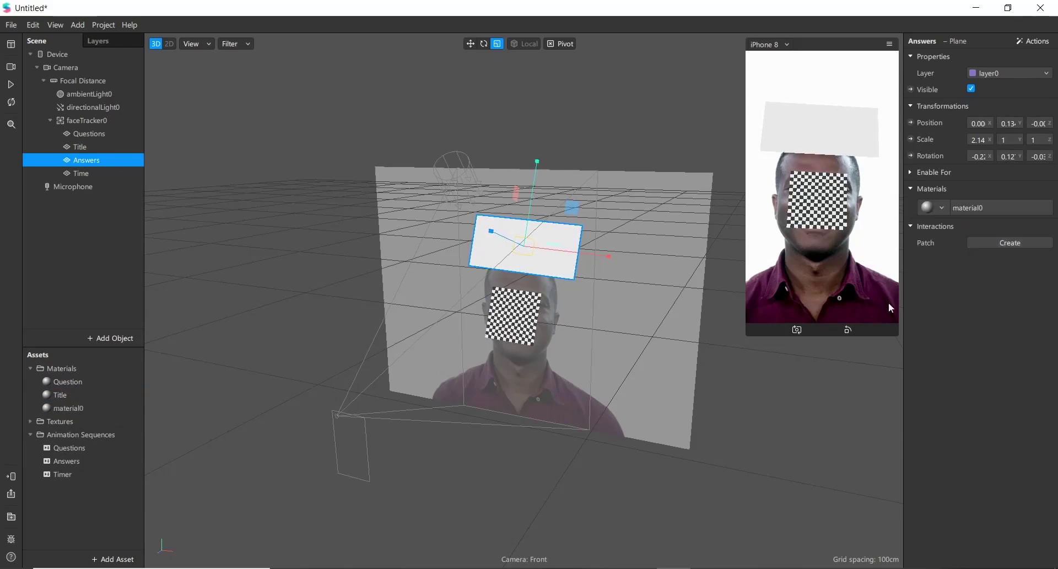
pyautogui.rightClick(62, 407)
pyautogui.click(97, 418)
pyautogui.write('A')
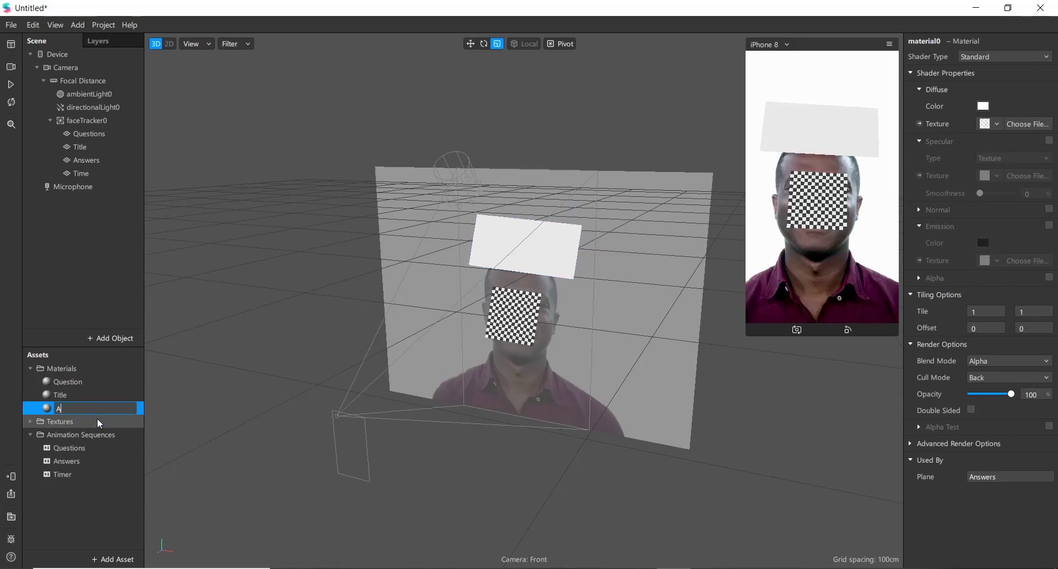
pyautogui.write('nswers')
pyautogui.press('Return')
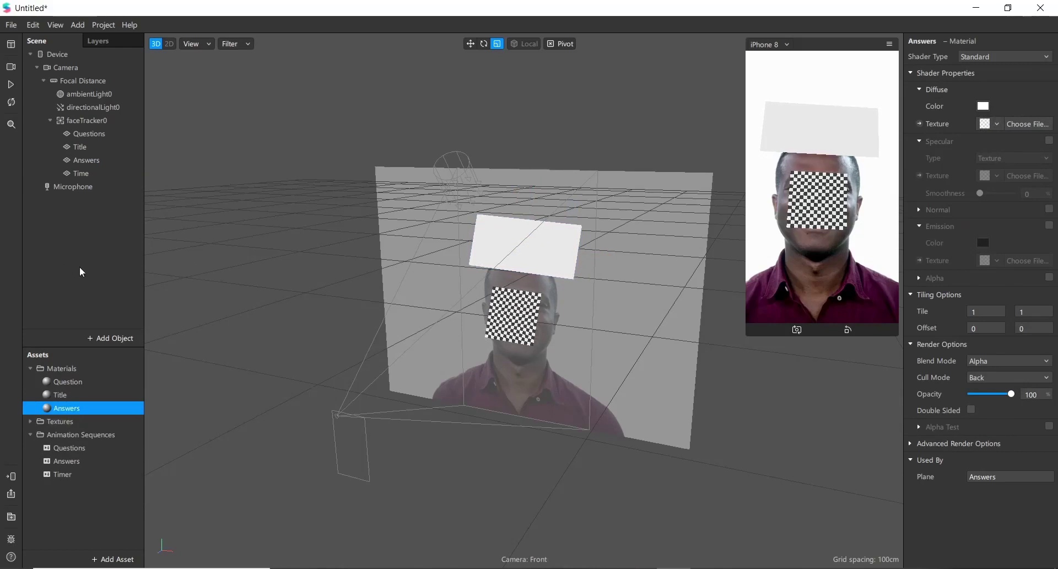
# Create a new material for the Time plane and rename the material as Time.
pyautogui.click(77, 174)
pyautogui.click(1050, 189)
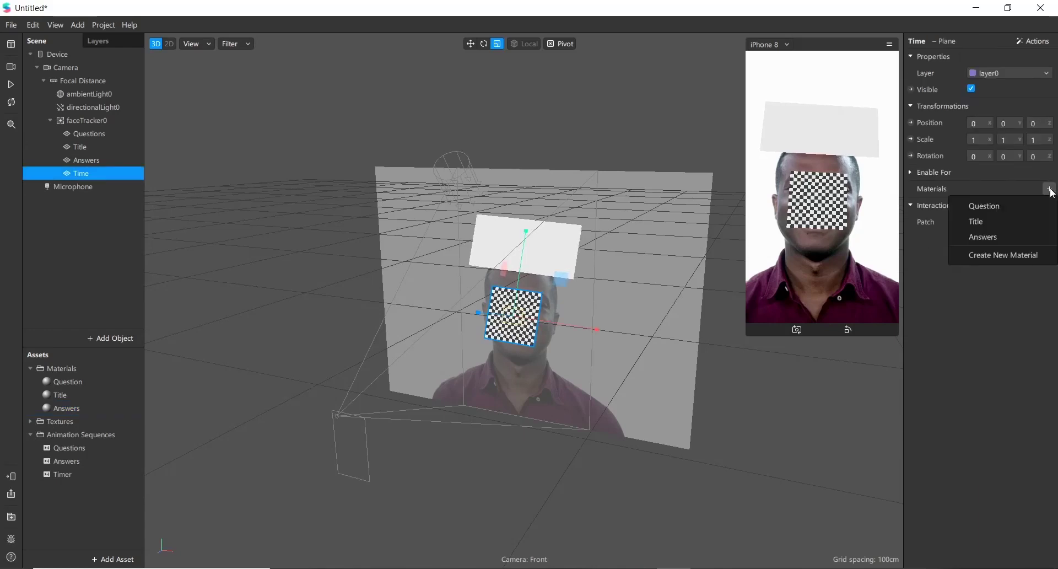
pyautogui.click(1011, 254)
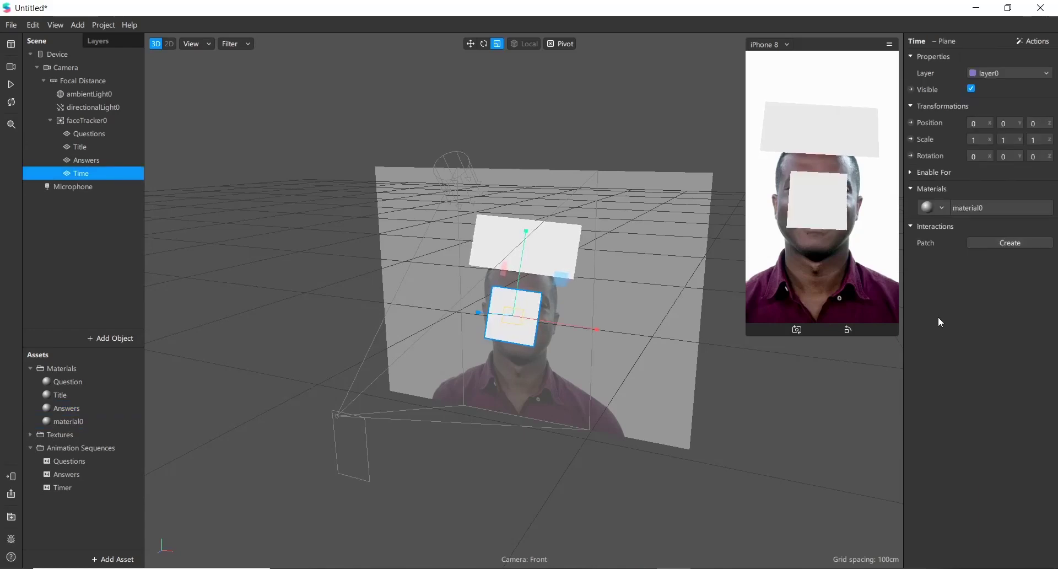
pyautogui.rightClick(66, 422)
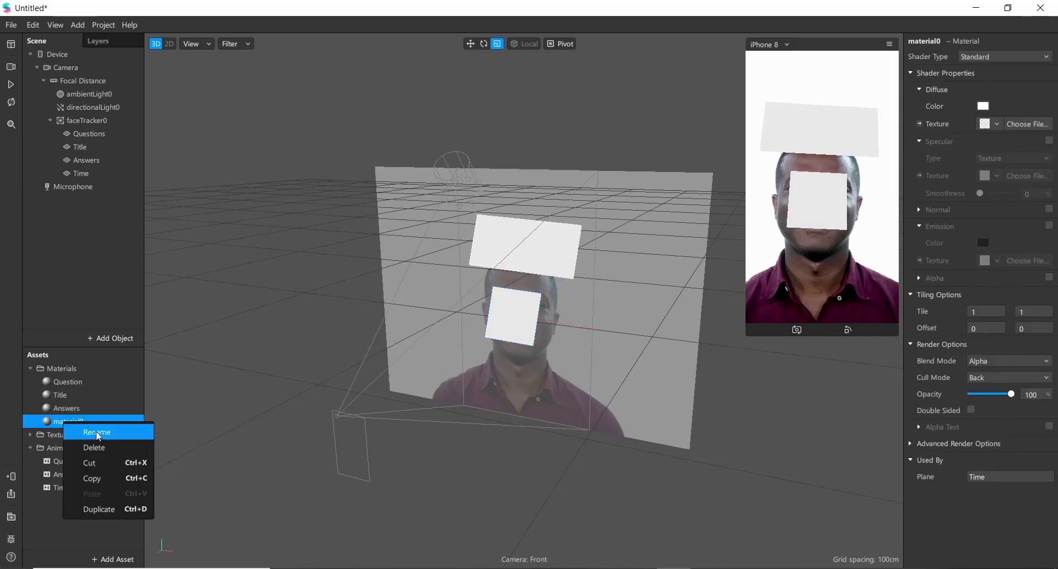
pyautogui.click(97, 431)
pyautogui.write('Time')
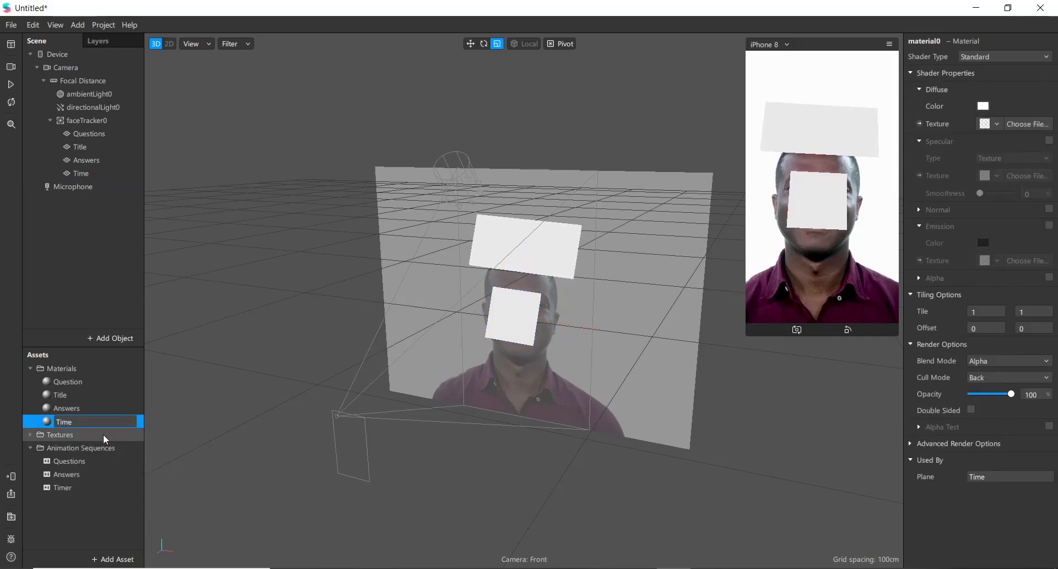
pyautogui.press('Return')
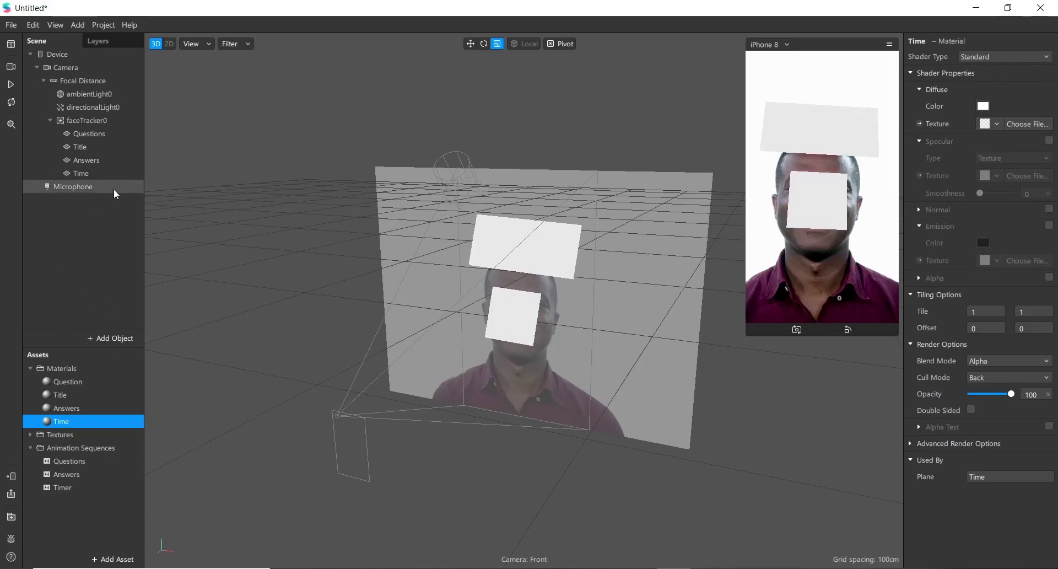
# Duplicate the Time plane and rename the copy as TimeUp.
pyautogui.click(75, 172)
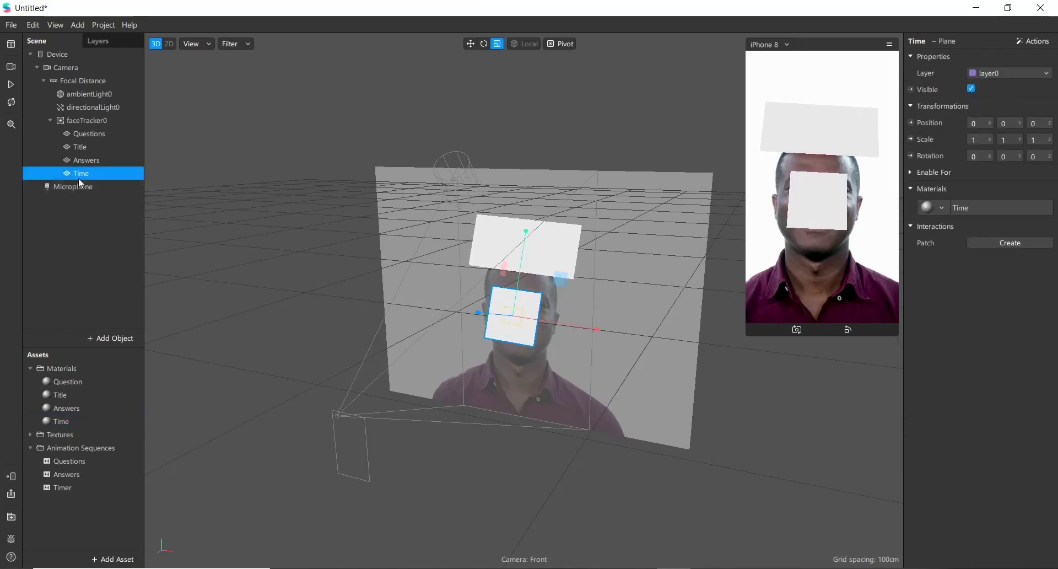
pyautogui.rightClick(79, 177)
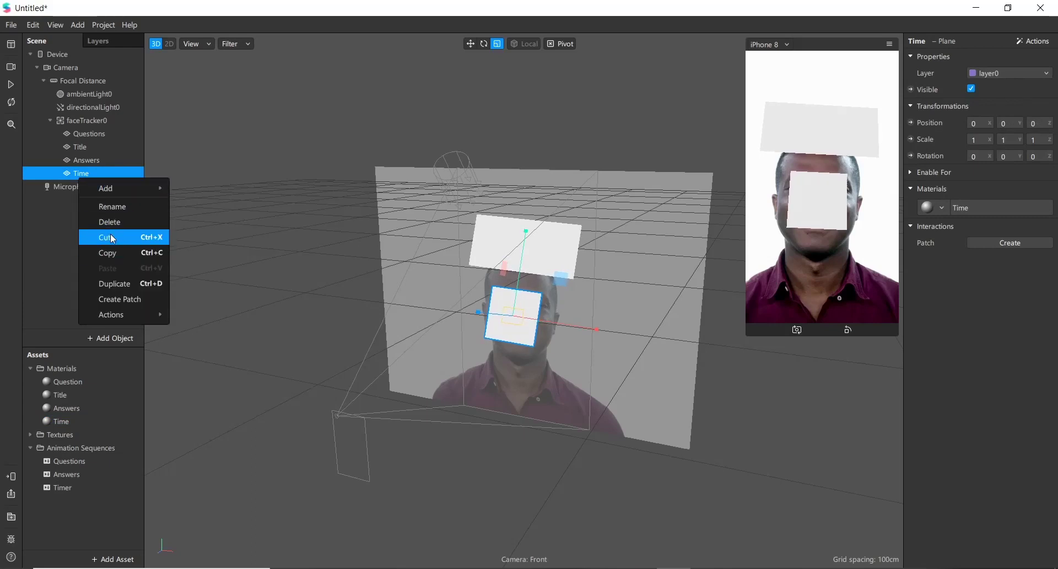
pyautogui.click(108, 289)
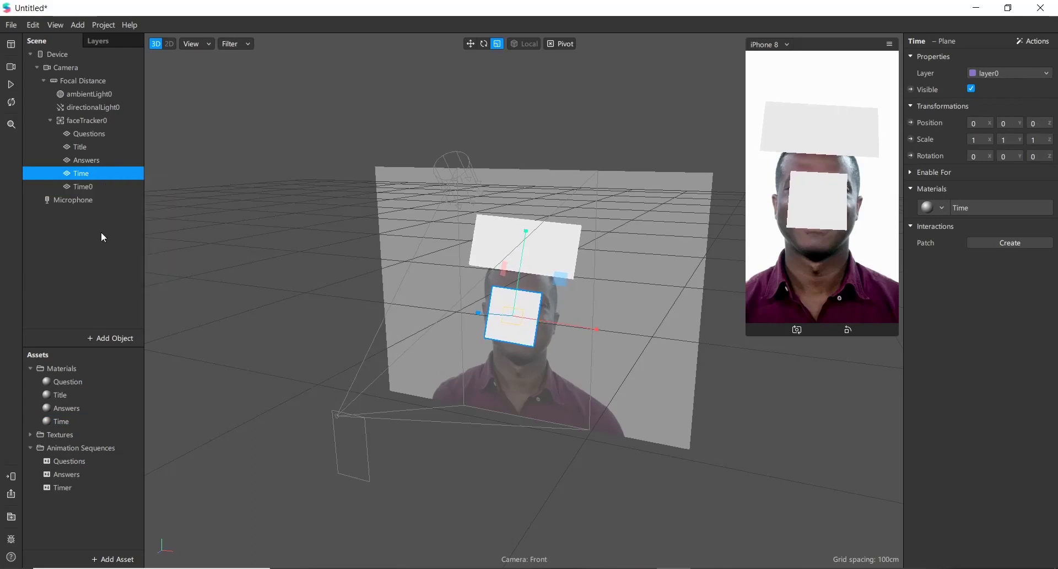
pyautogui.rightClick(92, 187)
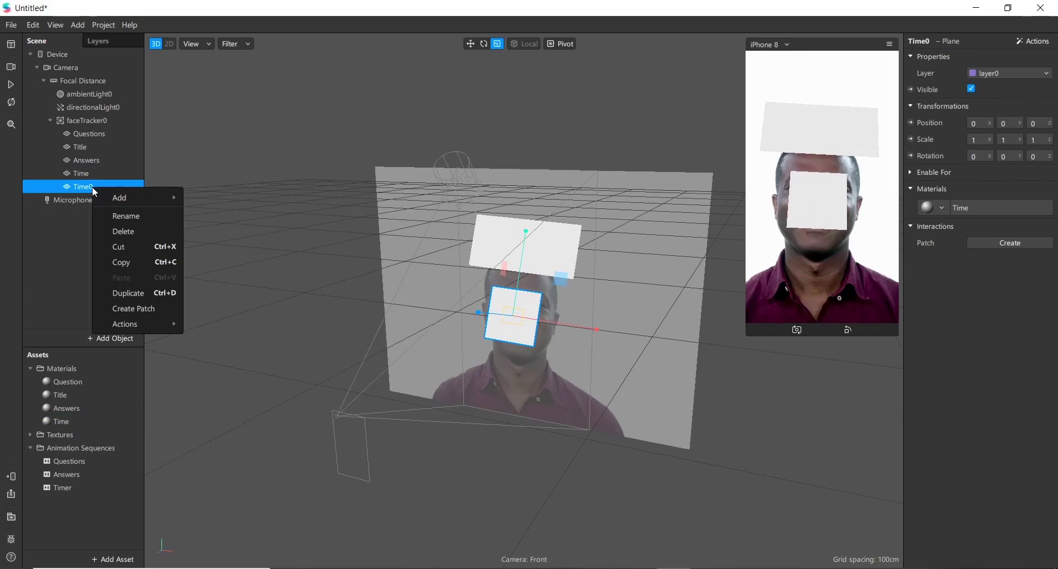
pyautogui.click(126, 216)
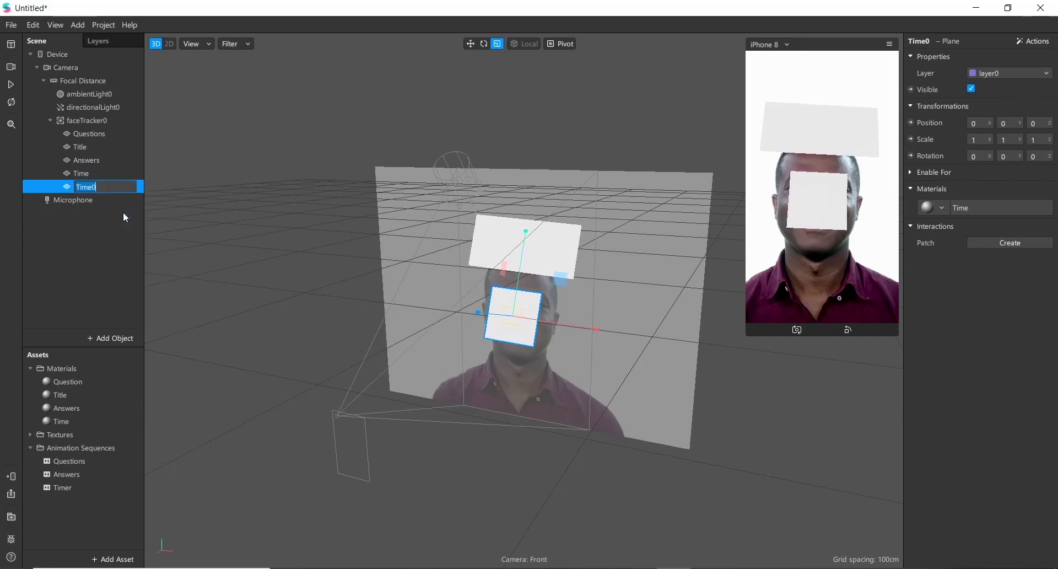
pyautogui.write('TimeUp')
pyautogui.press('Return')
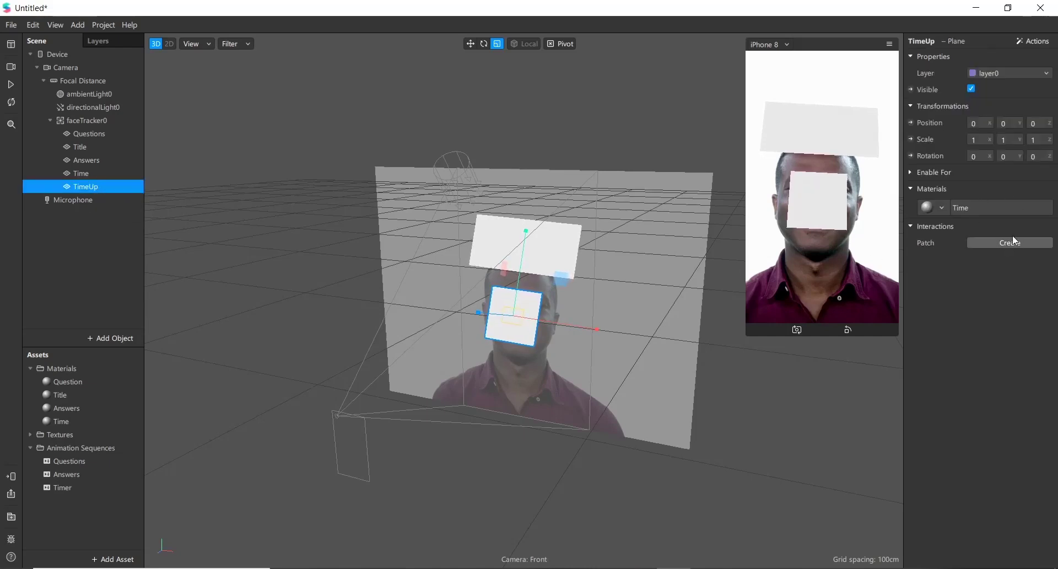
# Replace the TimeUp plane's material with a new one and rename that material as TimeUp.
pyautogui.click(944, 207)
pyautogui.click(982, 294)
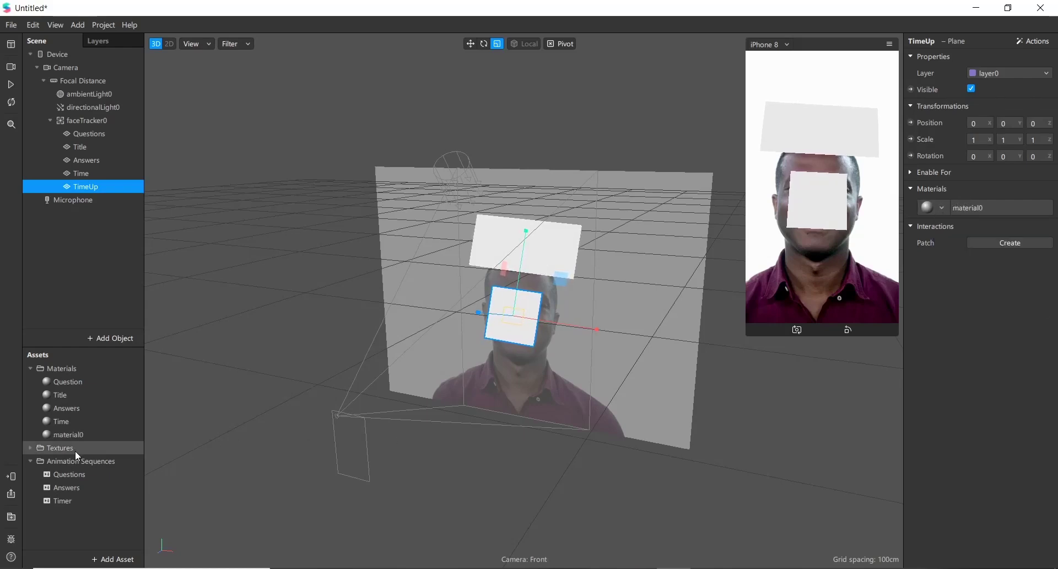
pyautogui.rightClick(70, 434)
pyautogui.click(103, 442)
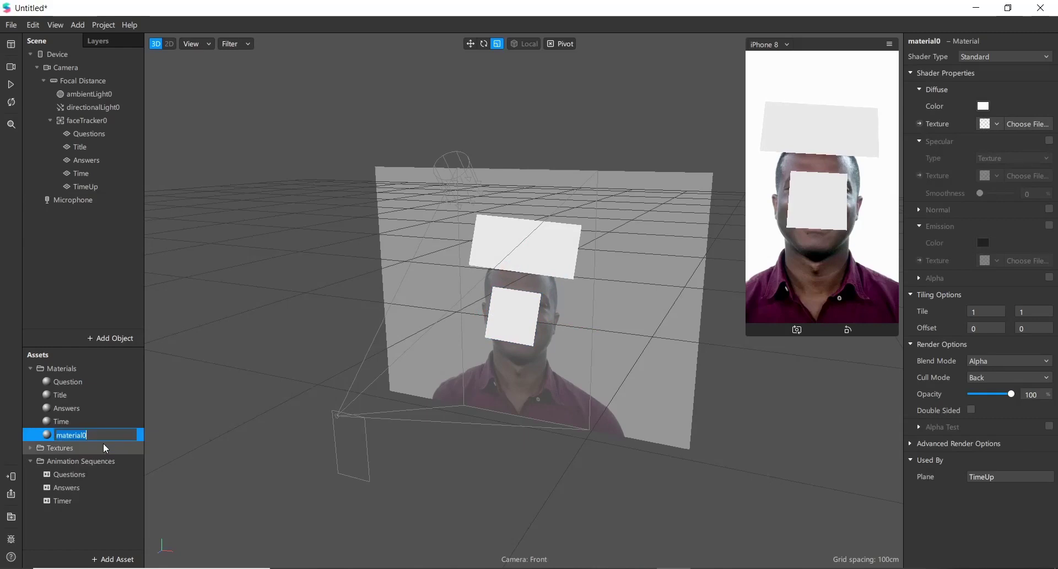
pyautogui.write('TimeUp')
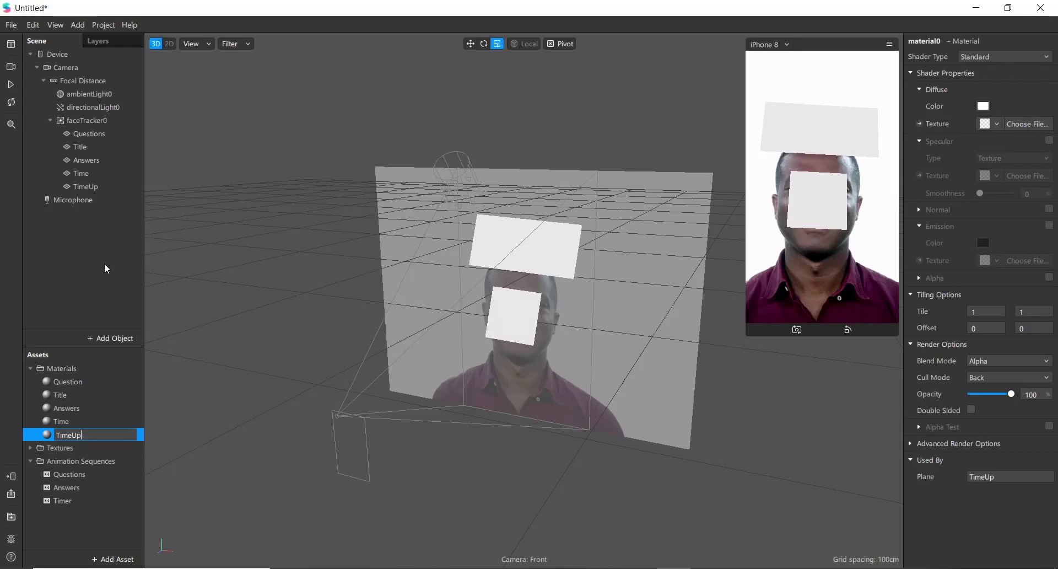
pyautogui.press('Return')
# Shrink the Time and TimeUp planes together to about 0.61 in X and 0.59 in Y, and move them up to the top of the forehead.
pyautogui.click(91, 173)
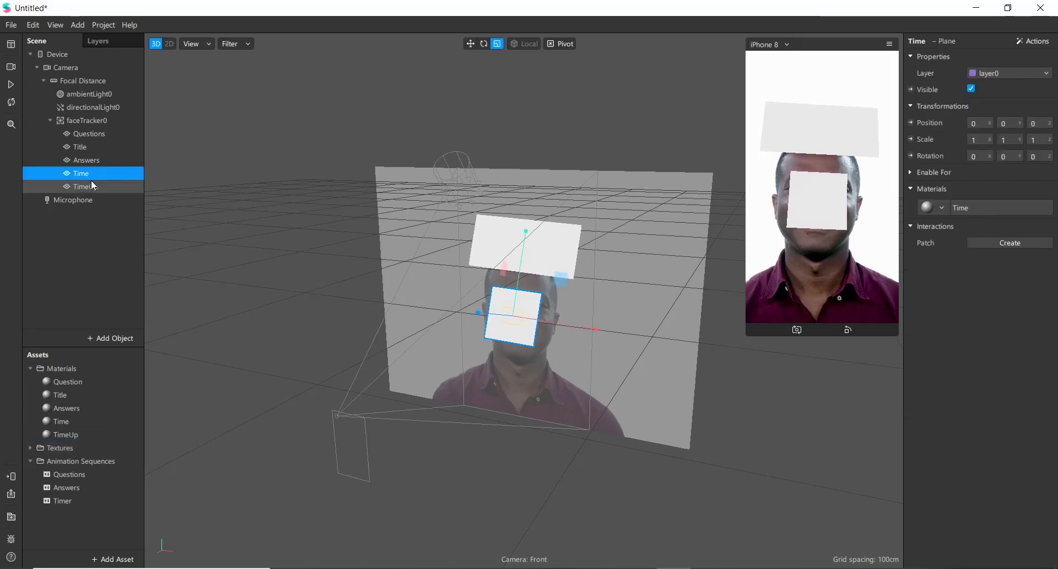
pyautogui.keyDown('shift'); pyautogui.click(92, 187); pyautogui.keyUp('shift')
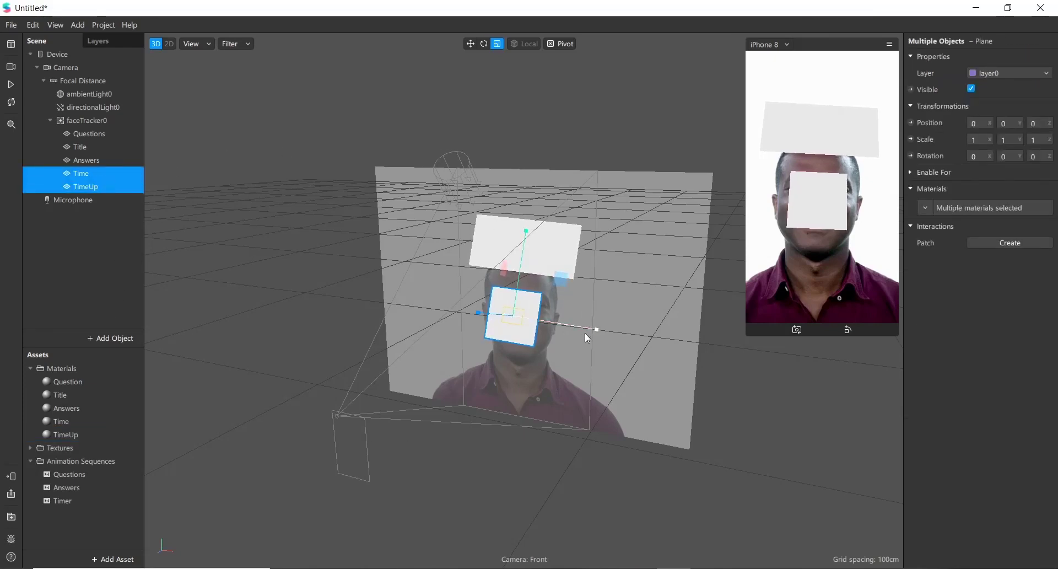
pyautogui.moveTo(588, 328); pyautogui.dragTo(579, 326)
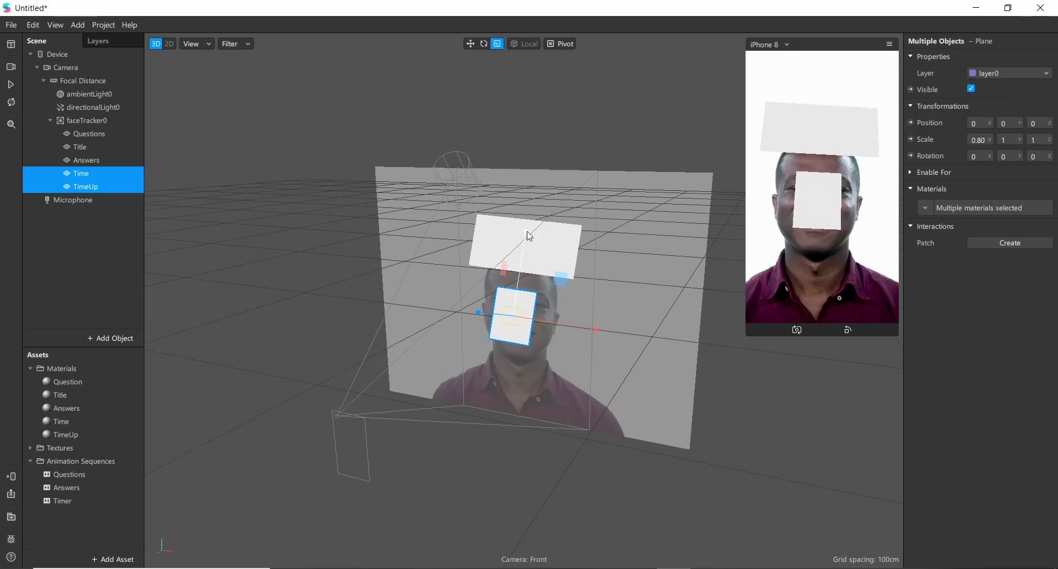
pyautogui.moveTo(530, 236); pyautogui.dragTo(524, 270)
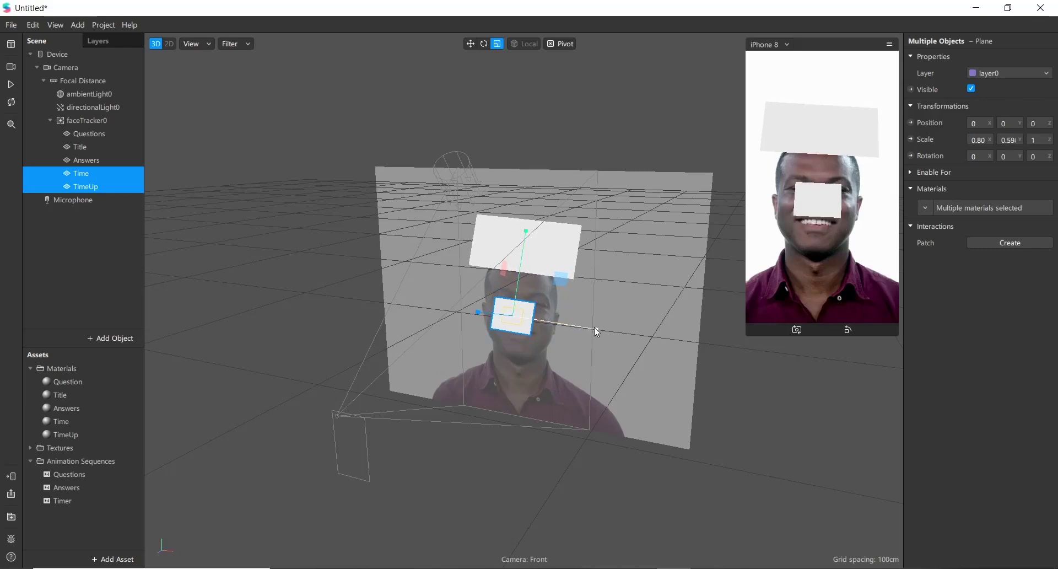
pyautogui.moveTo(585, 331); pyautogui.dragTo(579, 329)
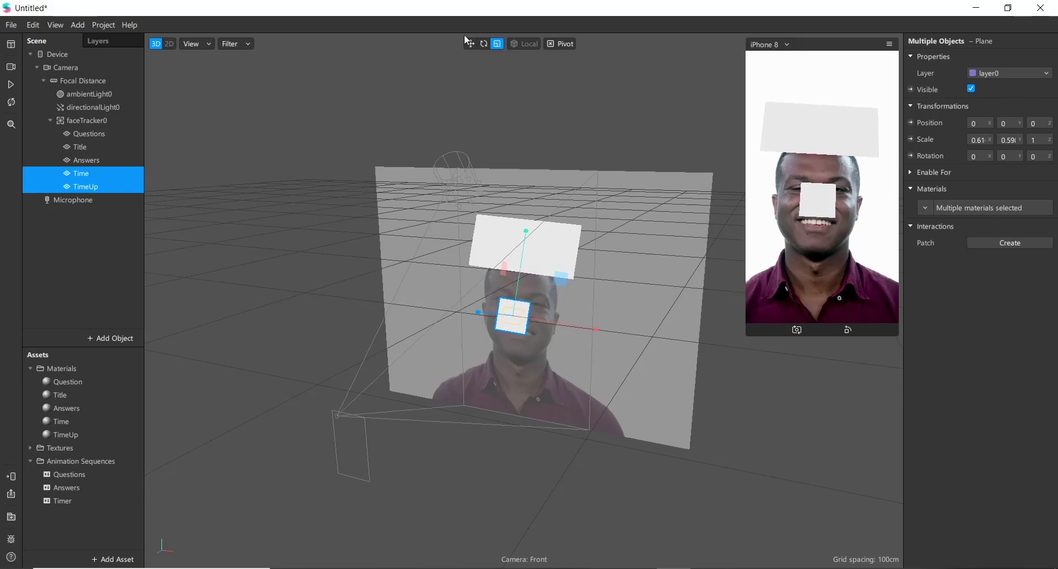
pyautogui.moveTo(529, 233); pyautogui.dragTo(536, 180)
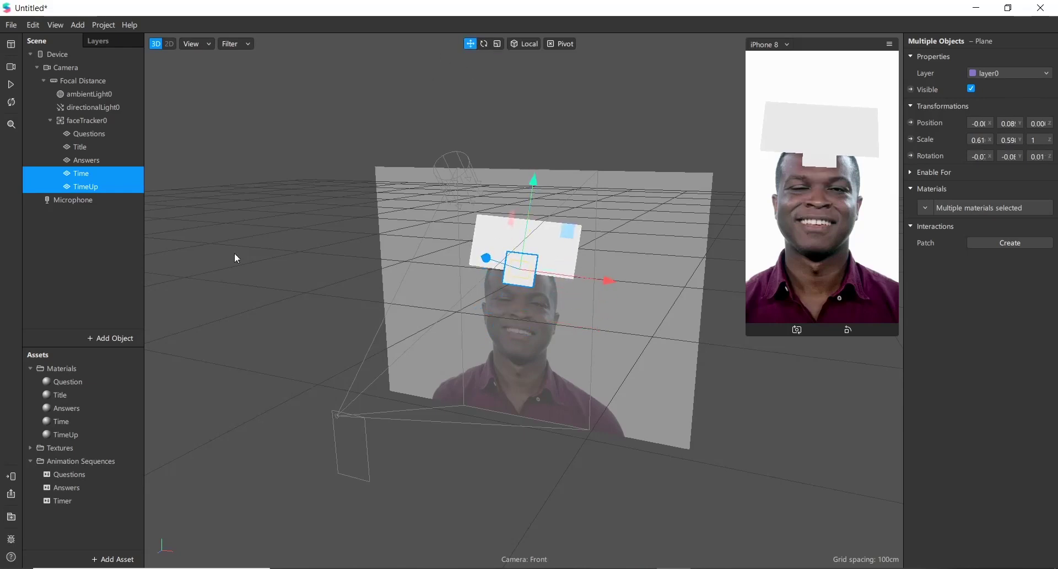
# Assign the Questions animation sequence as the diffuse texture of the Question material.
pyautogui.click(108, 141)
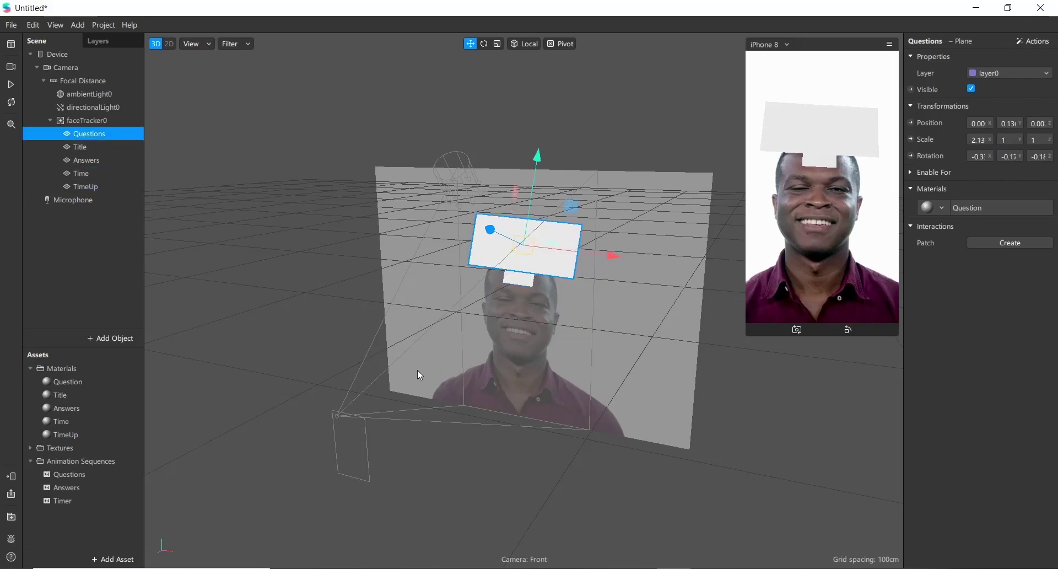
pyautogui.click(83, 382)
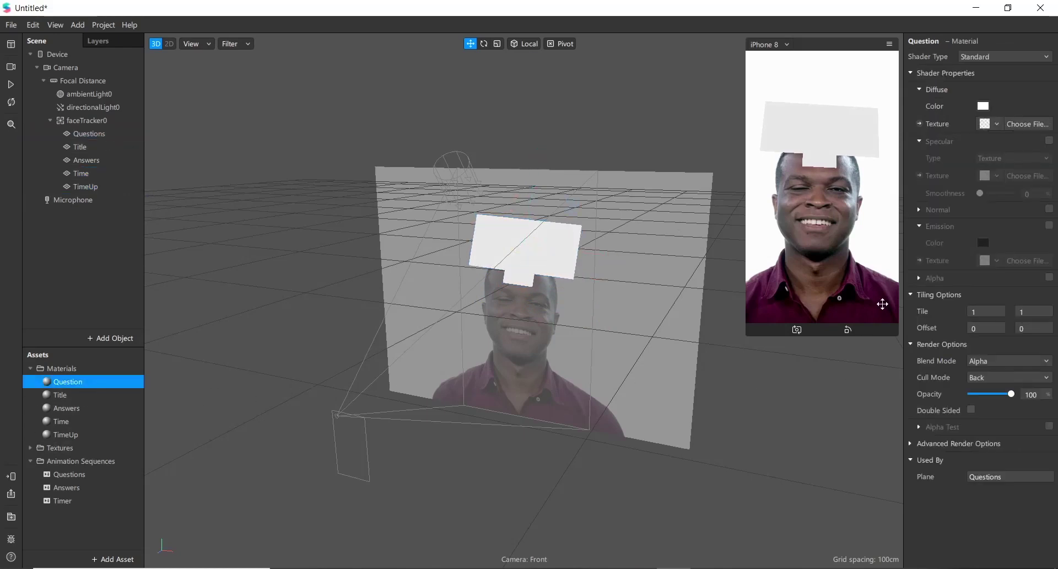
pyautogui.click(997, 124)
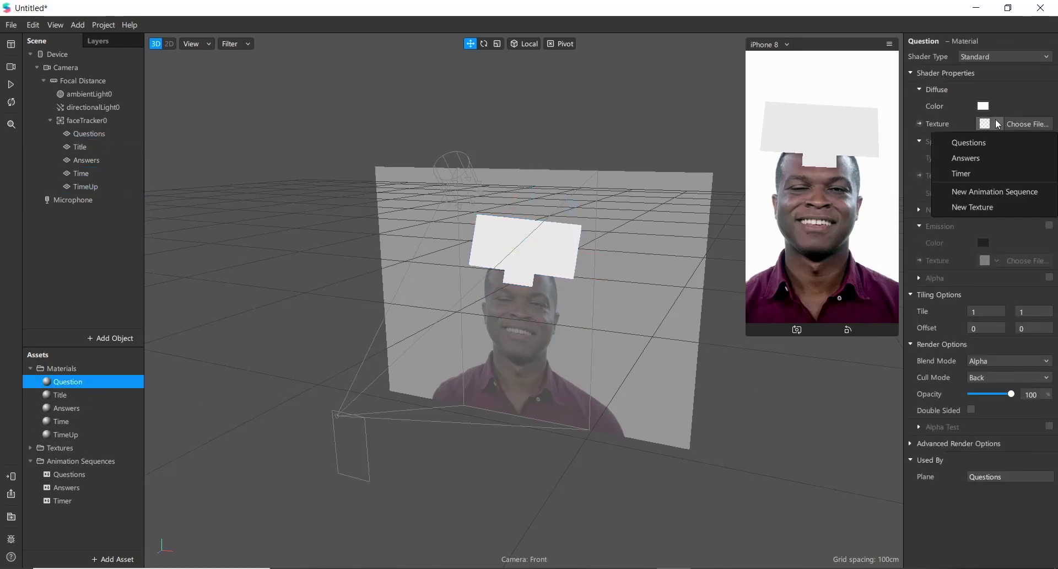
pyautogui.click(973, 145)
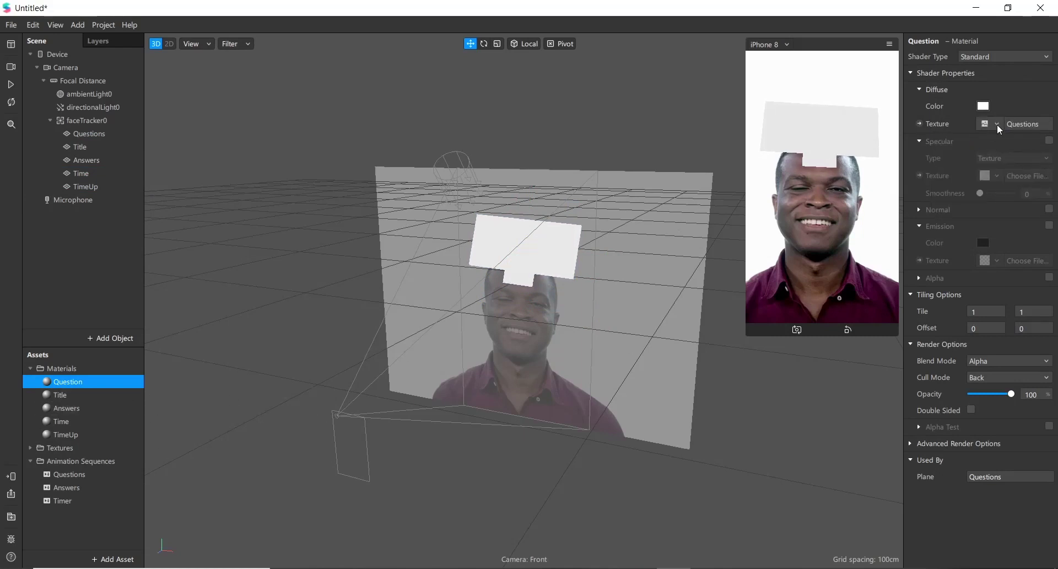
# Import Title.png from the Riddles folder as the diffuse texture of the Title material.
pyautogui.click(64, 396)
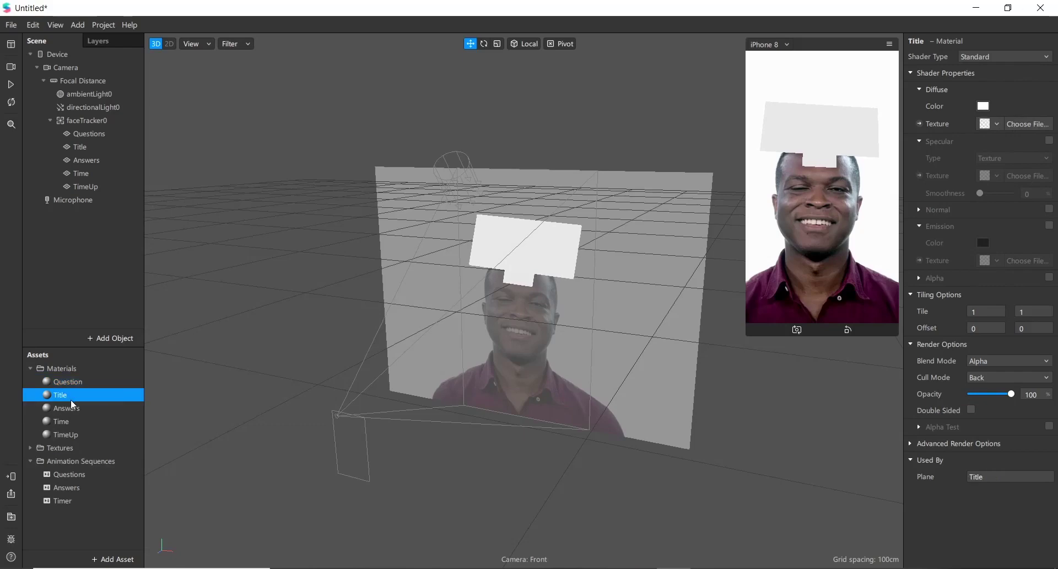
pyautogui.click(1027, 124)
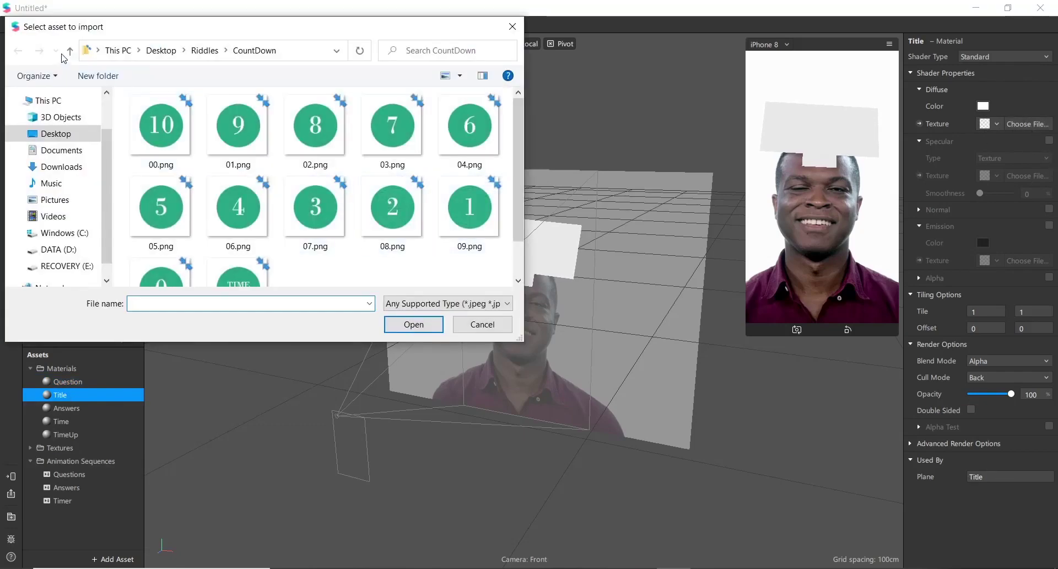
pyautogui.click(70, 51)
pyautogui.doubleClick(379, 122)
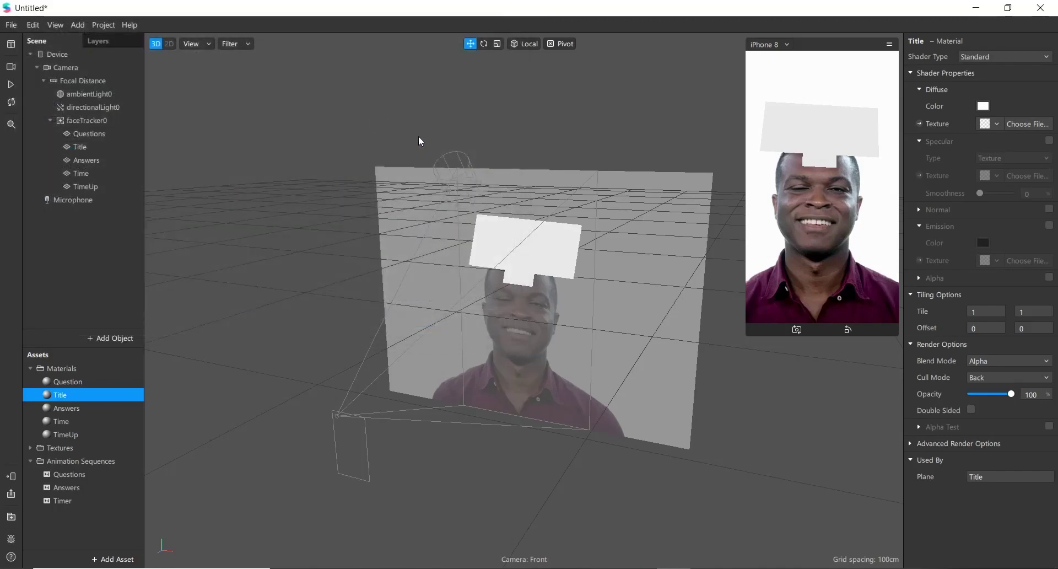
# Assign the Answers animation sequence as the diffuse texture of the Answers material.
pyautogui.click(68, 409)
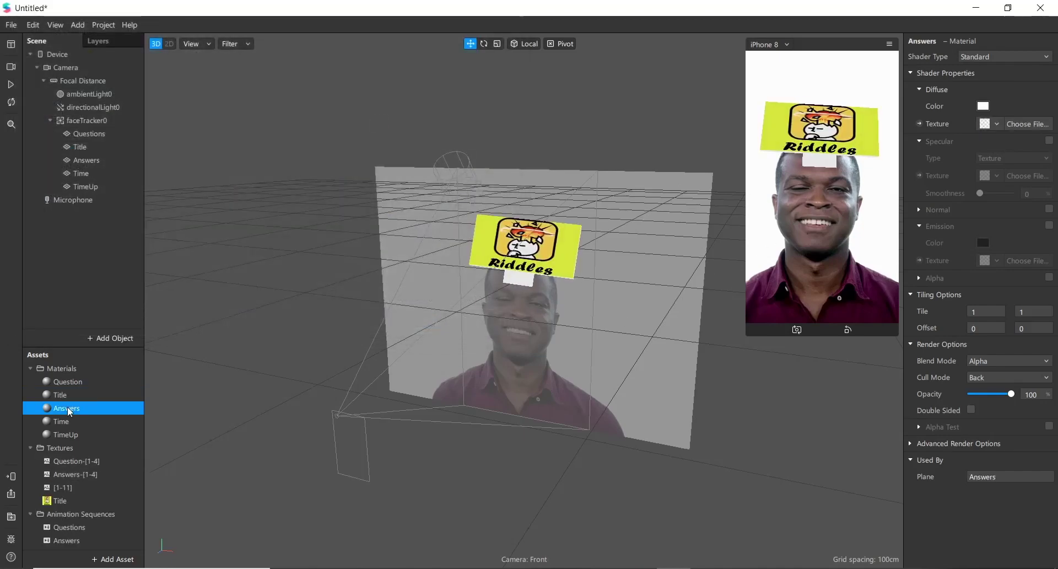
pyautogui.click(1002, 122)
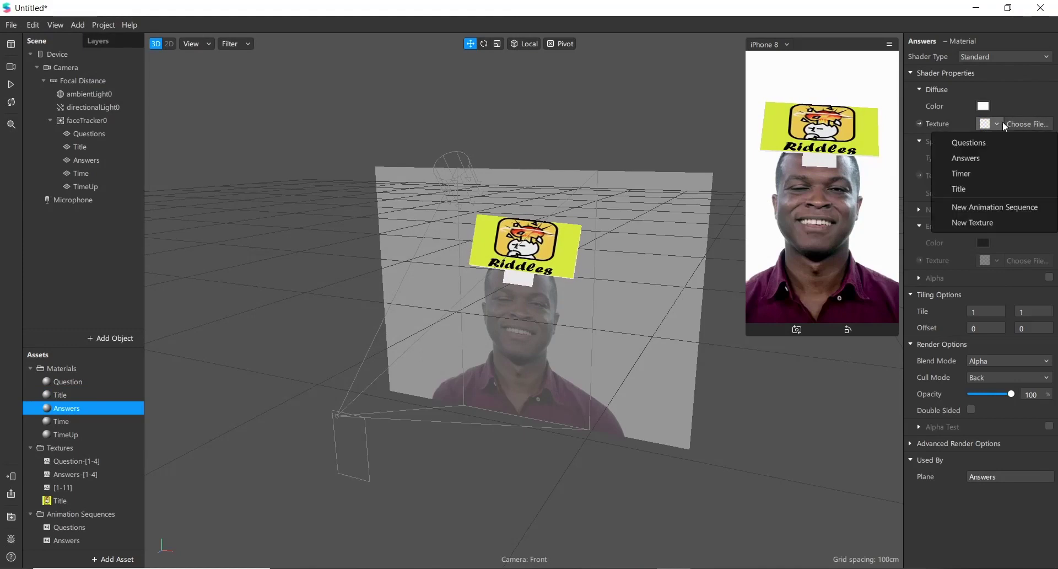
pyautogui.click(969, 157)
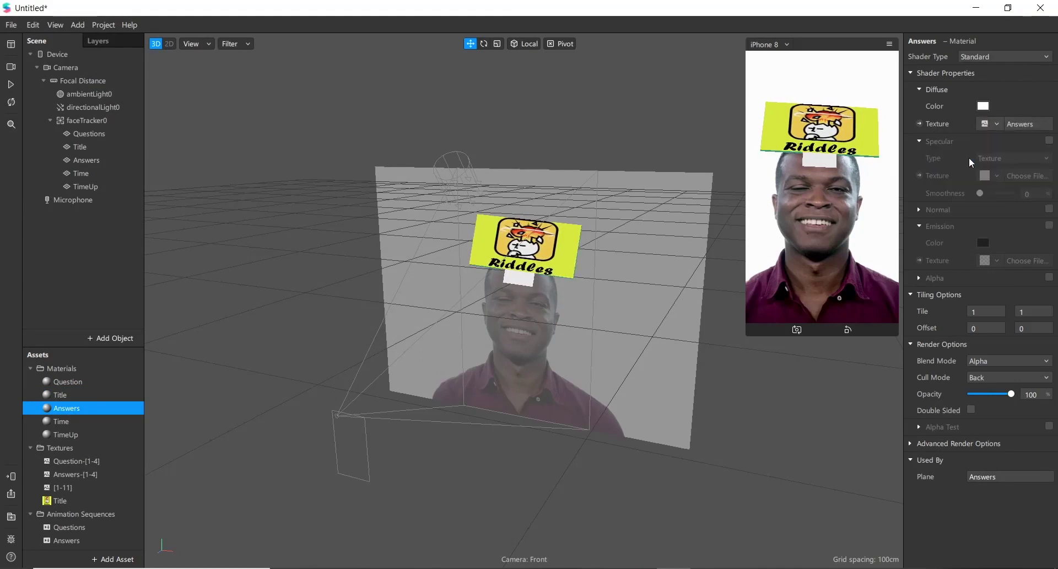
# Assign the Timer animation sequence as the diffuse texture of the Time material.
pyautogui.click(63, 422)
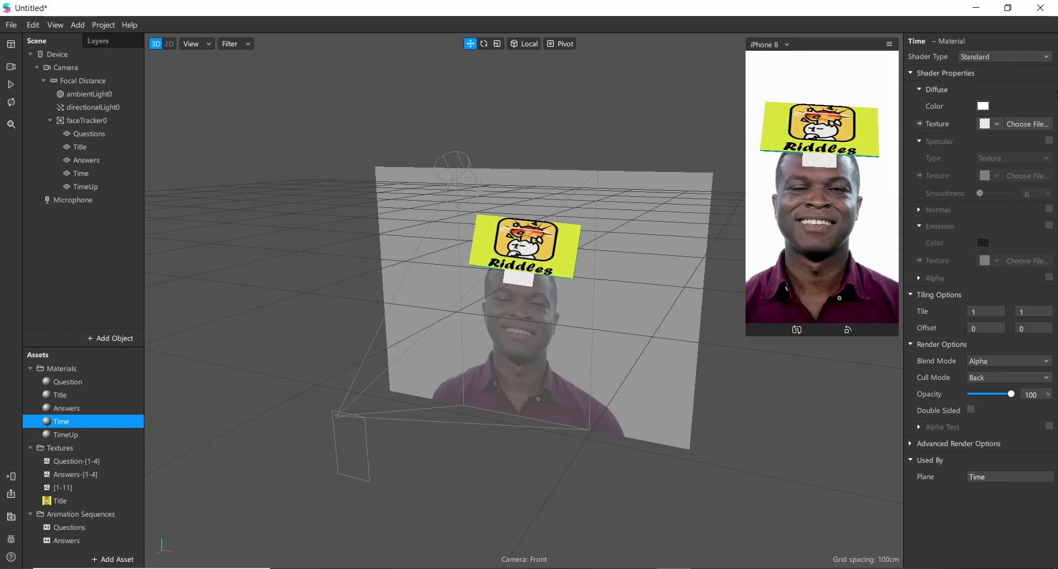
pyautogui.click(996, 124)
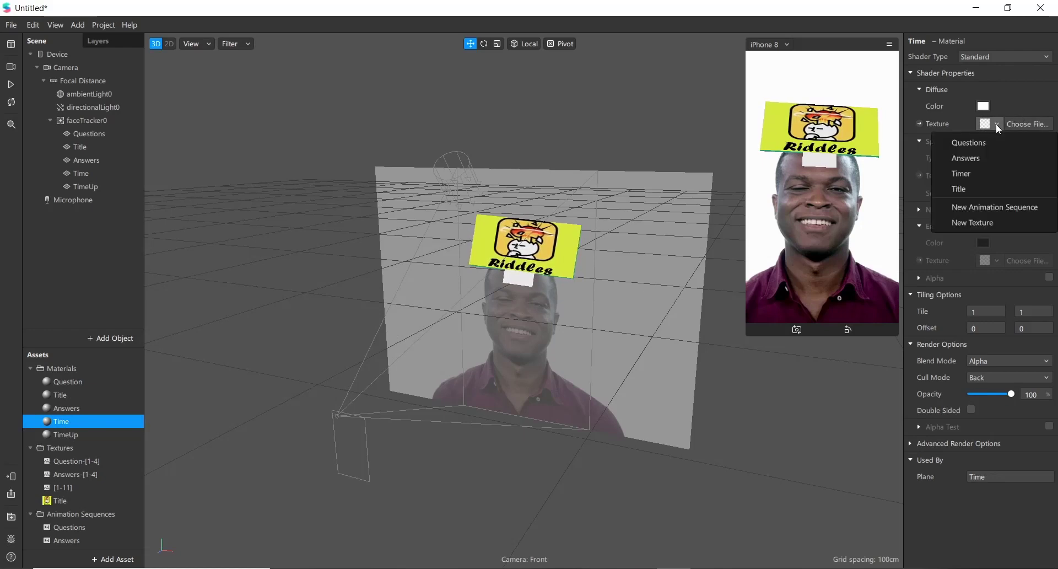
pyautogui.click(959, 174)
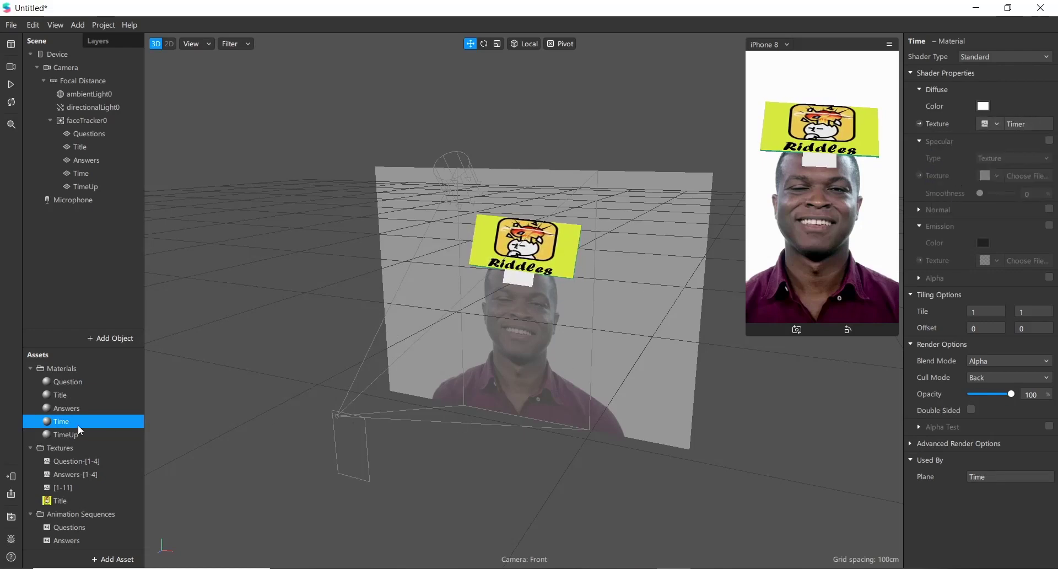
# Import the "up" image from the CountDown folder as the diffuse texture of the TimeUp material.
pyautogui.click(63, 435)
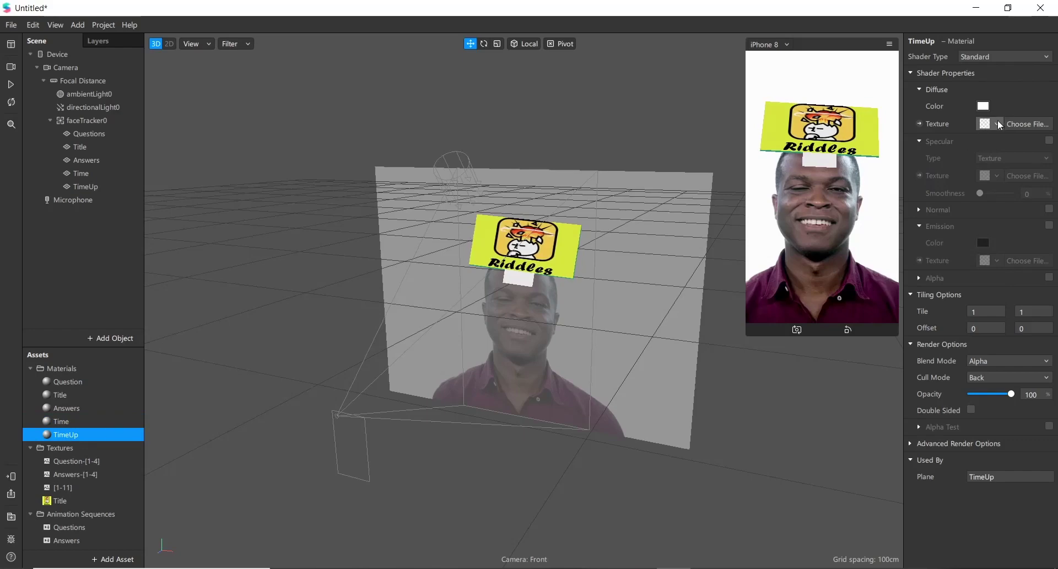
pyautogui.click(1019, 125)
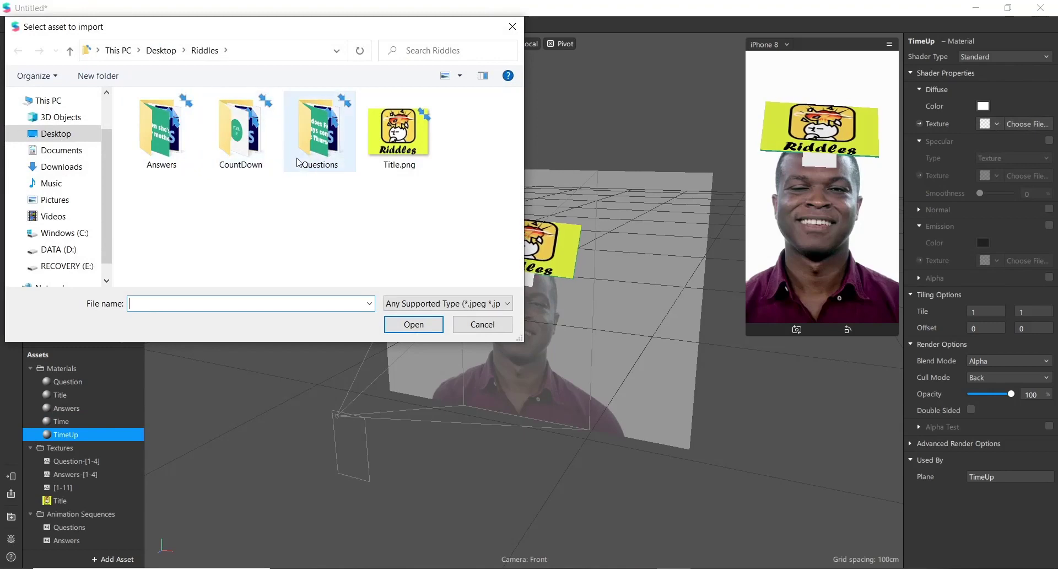
pyautogui.doubleClick(242, 145)
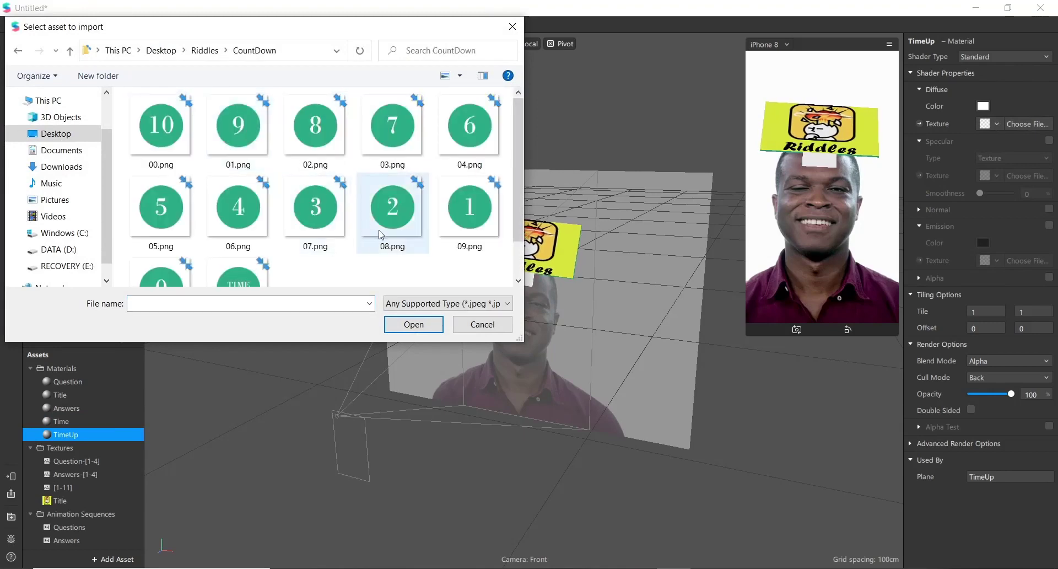
pyautogui.scroll(-1, 243, 229)
pyautogui.doubleClick(242, 229)
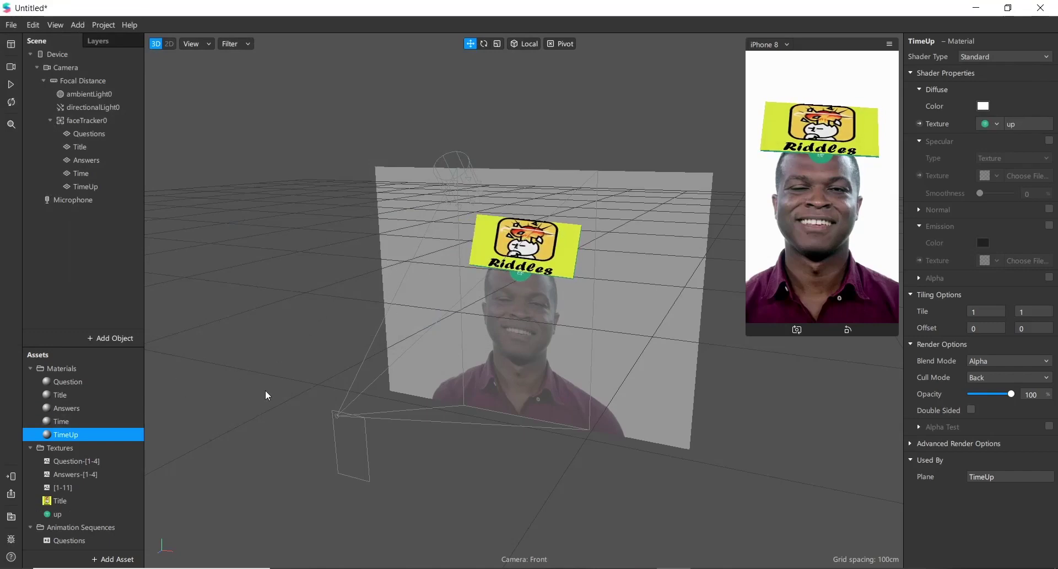
# Move the Time plane forward along Z to about 0.01 so it sits in front of the title board.
pyautogui.click(72, 421)
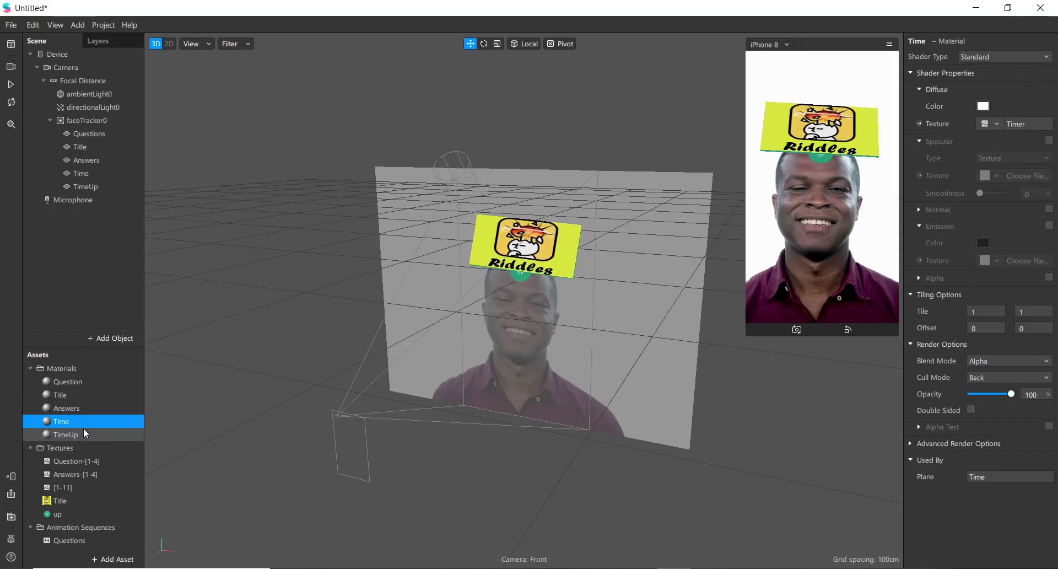
pyautogui.click(516, 274)
pyautogui.scroll(5, 516, 272)
pyautogui.click(511, 229)
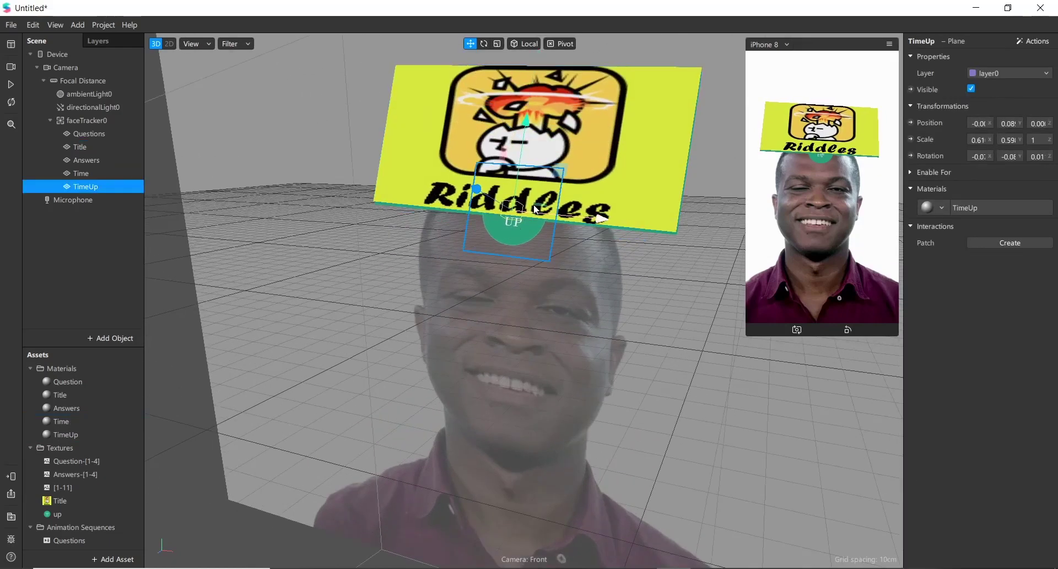
pyautogui.moveTo(475, 191)
pyautogui.mouseDown()
pyautogui.moveTo(463, 187)
pyautogui.moveTo(474, 196)
pyautogui.mouseUp()
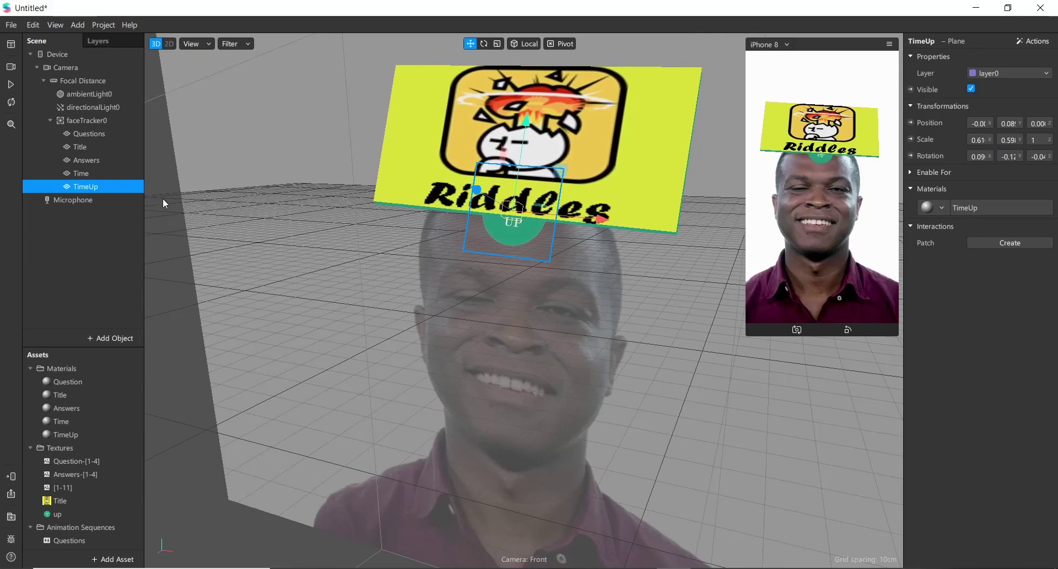
pyautogui.click(109, 173)
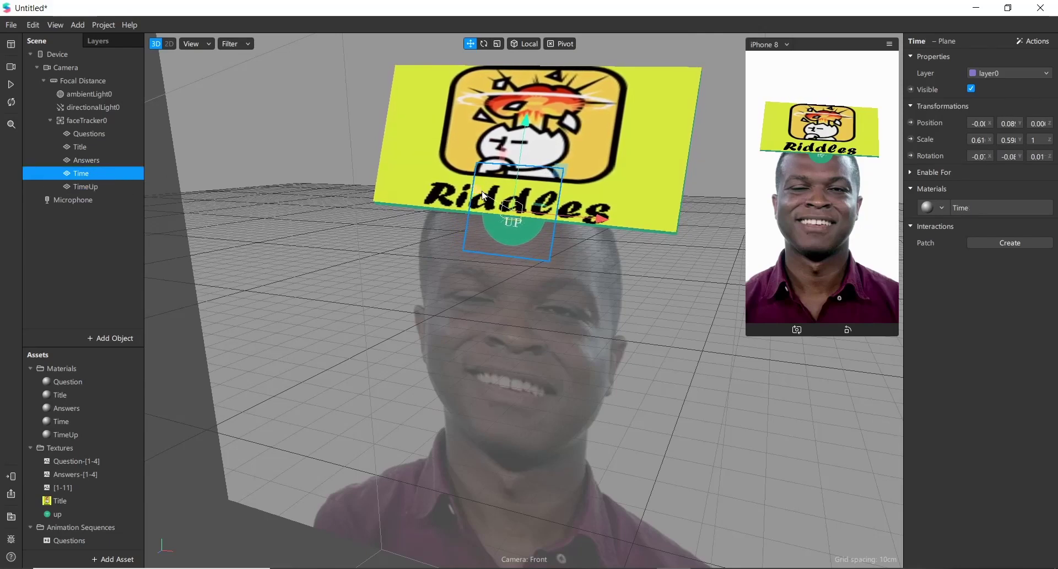
pyautogui.moveTo(482, 192)
pyautogui.mouseDown()
pyautogui.moveTo(466, 183)
pyautogui.moveTo(474, 188)
pyautogui.mouseUp()
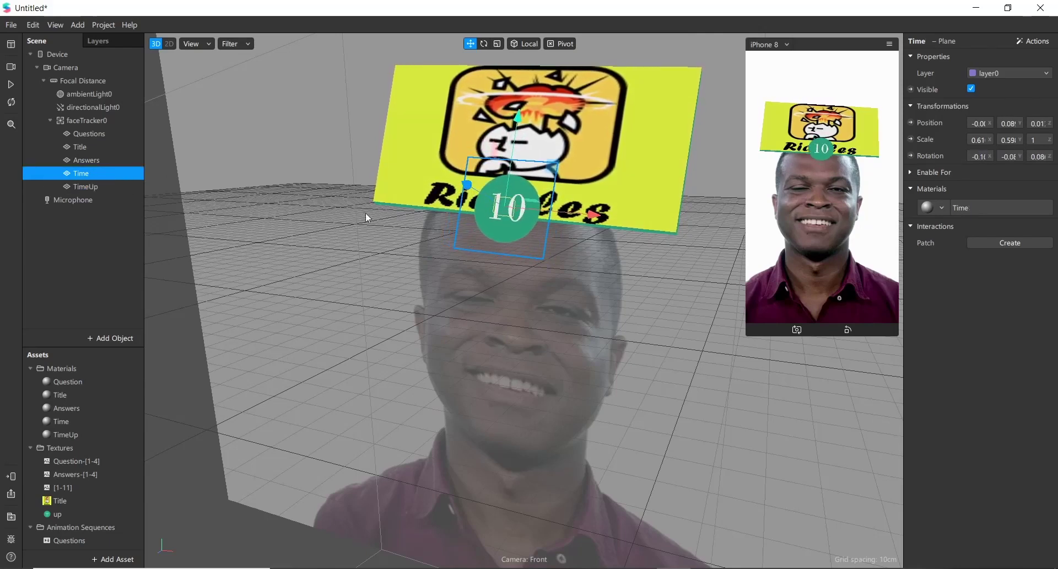
# Move the TimeUp plane forward along its Z axis so it sits in front of the Time plane.
pyautogui.click(105, 187)
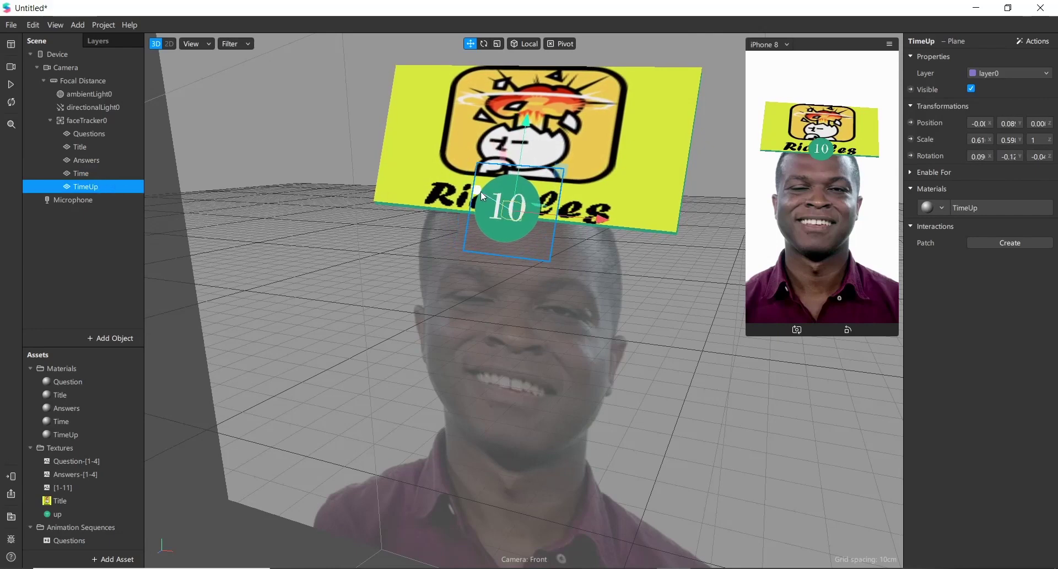
pyautogui.moveTo(479, 189); pyautogui.dragTo(560, 283)
pyautogui.click(613, 276)
pyautogui.moveTo(586, 238); pyautogui.dragTo(311, 243)
pyautogui.scroll(4, 312, 243)
pyautogui.moveTo(397, 242); pyautogui.dragTo(479, 246)
pyautogui.scroll(-5, 529, 262)
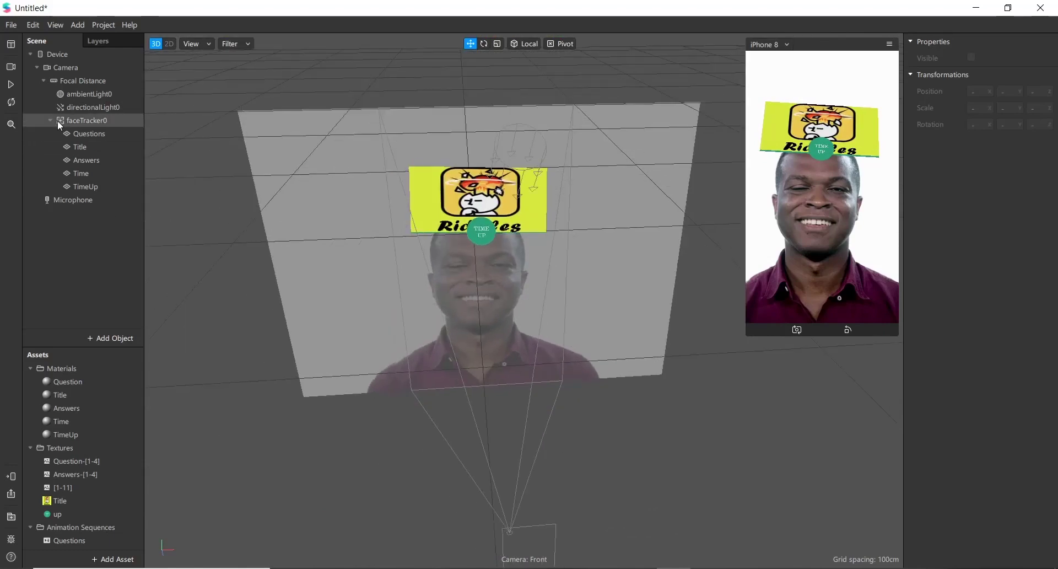
# Open the X position values of the Questions and Title planes for editing.
pyautogui.click(90, 145)
pyautogui.click(89, 134)
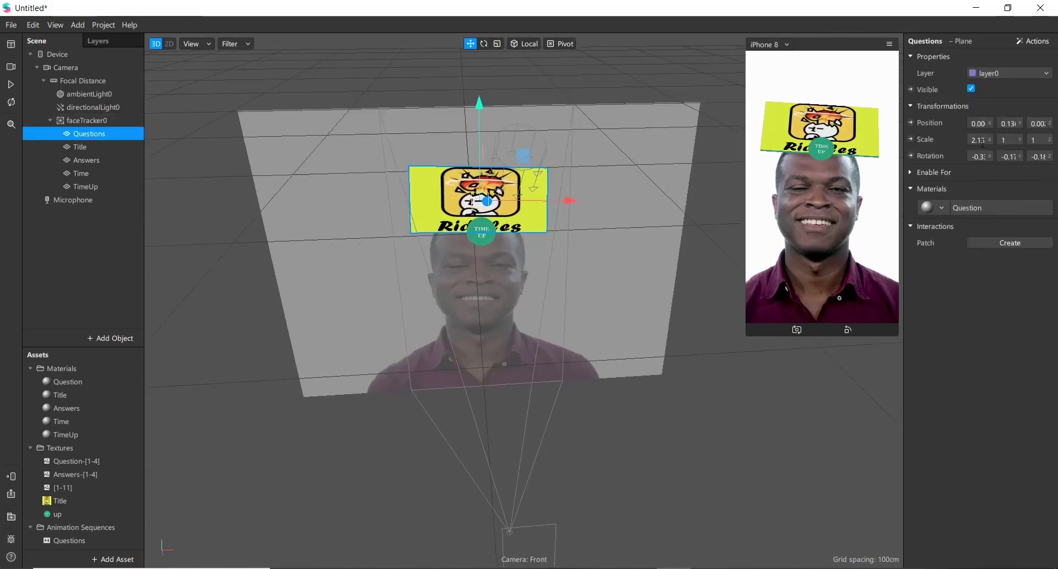
pyautogui.click(980, 123)
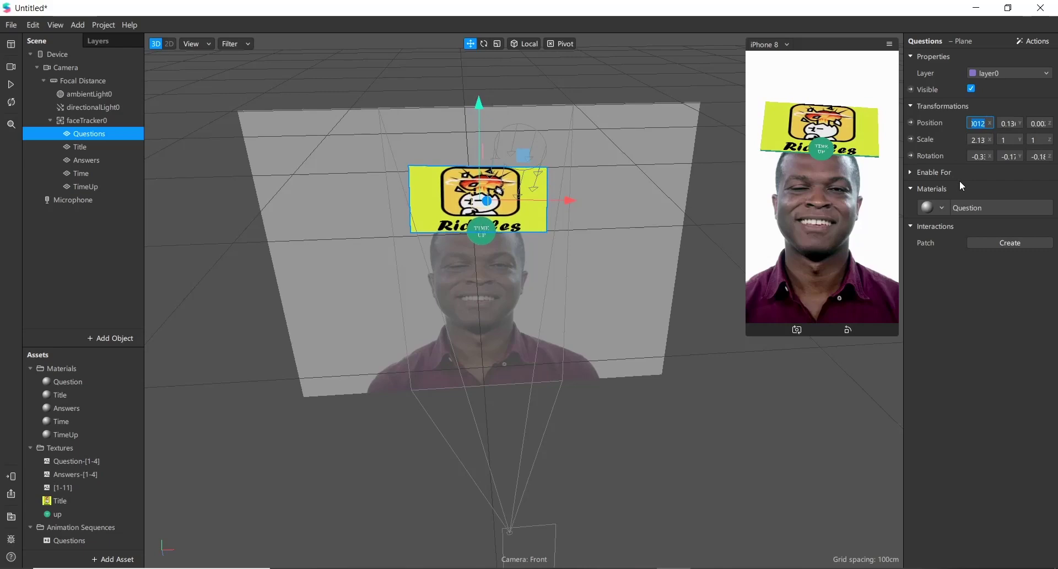
pyautogui.click(822, 155)
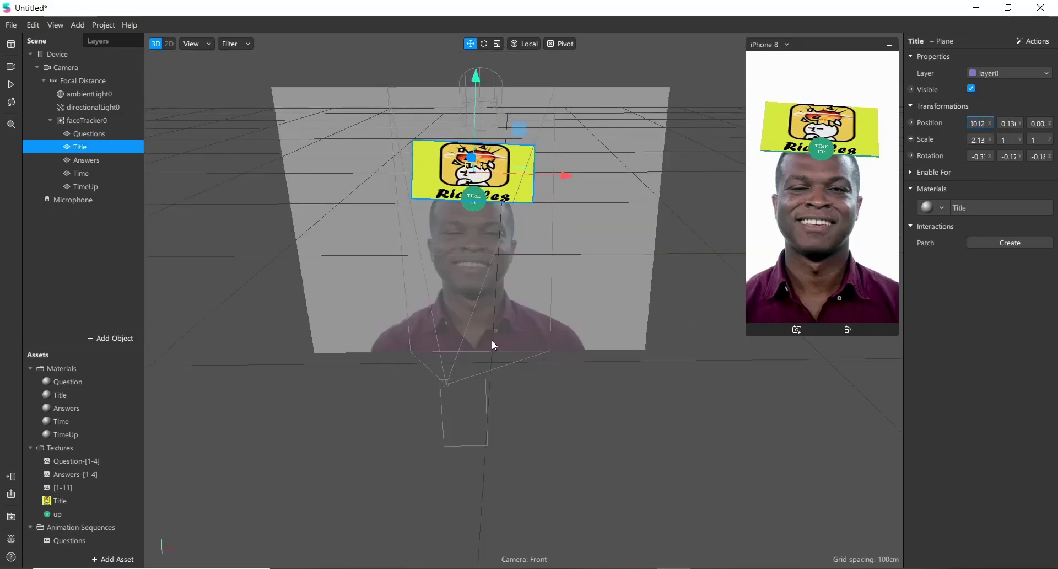
# Show the Patch Editor and enlarge it beneath the scene viewport.
pyautogui.click(55, 25)
pyautogui.moveTo(33, 28)
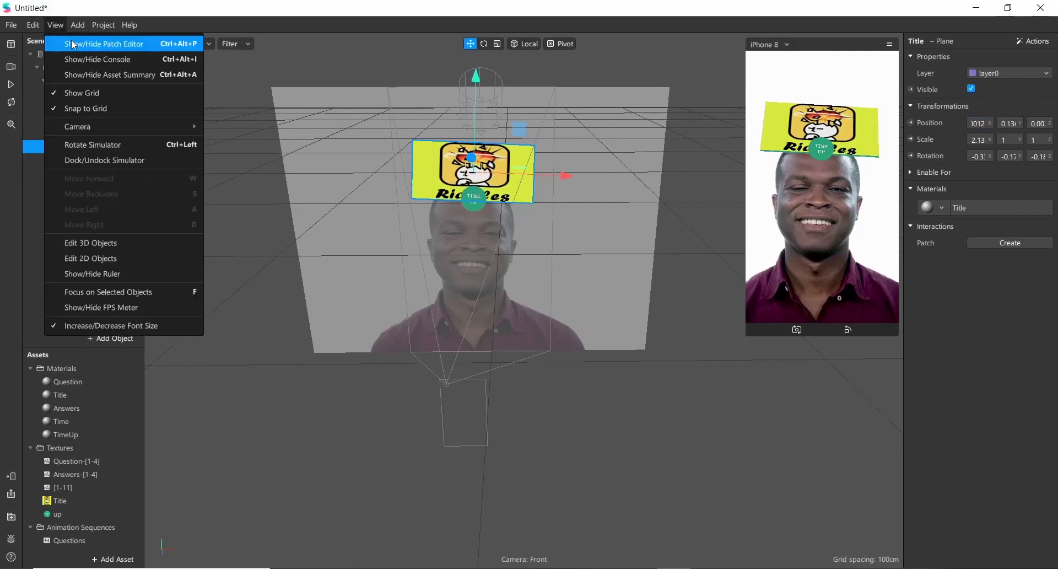
pyautogui.click(73, 44)
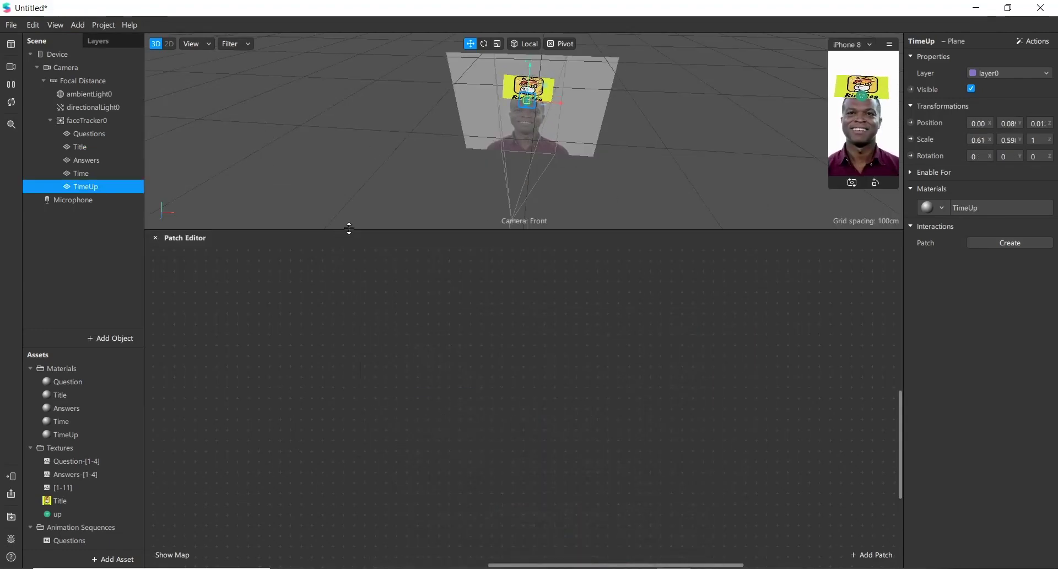
pyautogui.moveTo(349, 228); pyautogui.dragTo(335, 208)
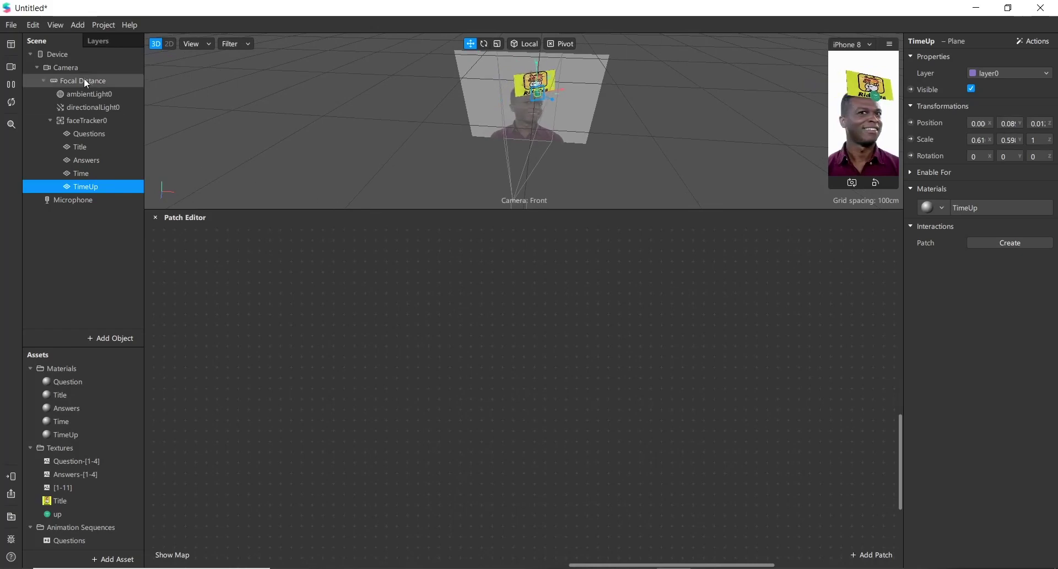
# Add a Camera patch to the Patch Editor and connect its Video Recording output to a new Delay patch.
pyautogui.moveTo(66, 67); pyautogui.dragTo(309, 333)
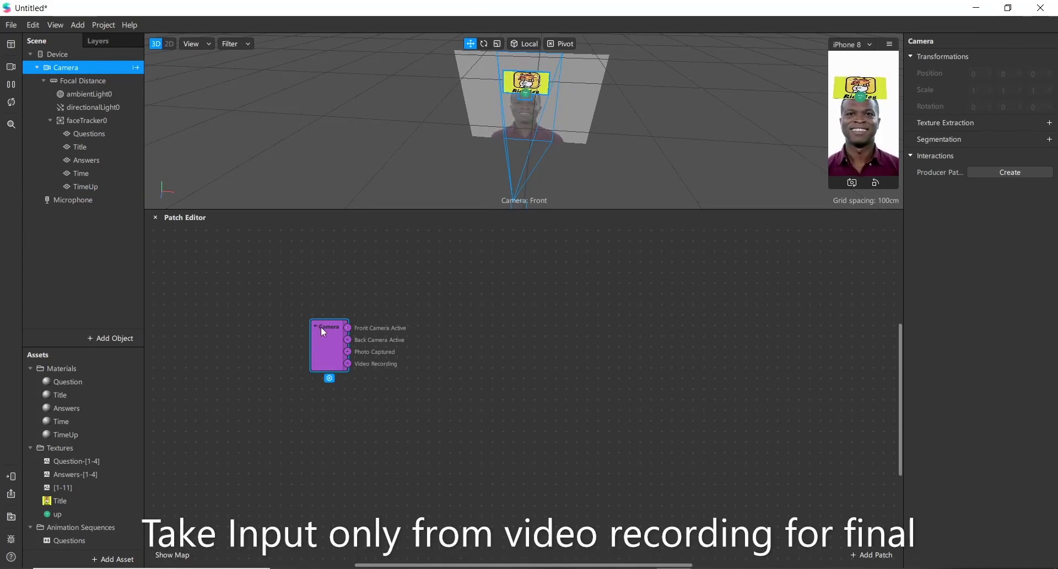
pyautogui.moveTo(323, 330); pyautogui.dragTo(314, 284)
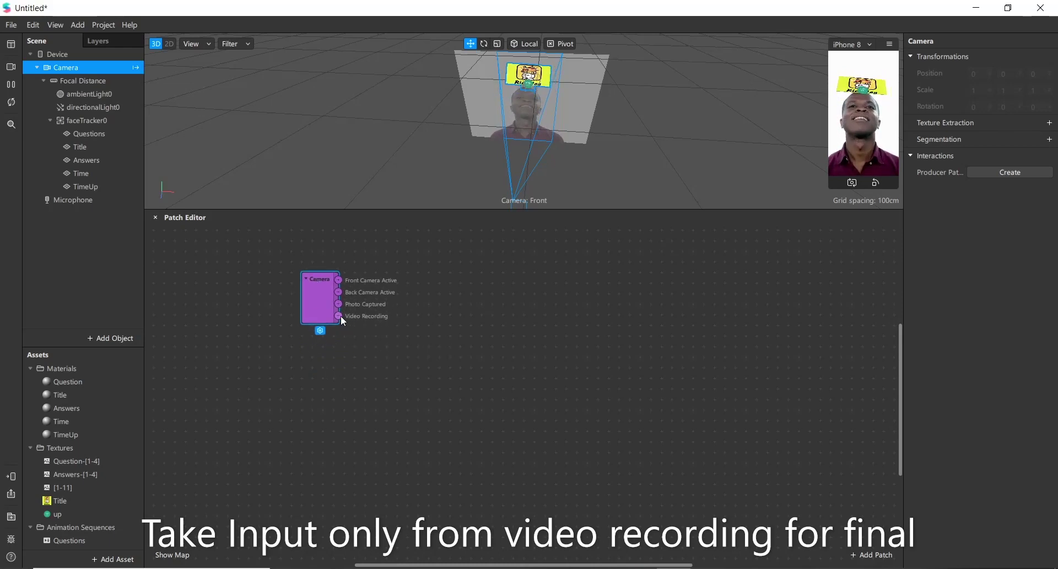
pyautogui.moveTo(341, 317); pyautogui.dragTo(380, 331)
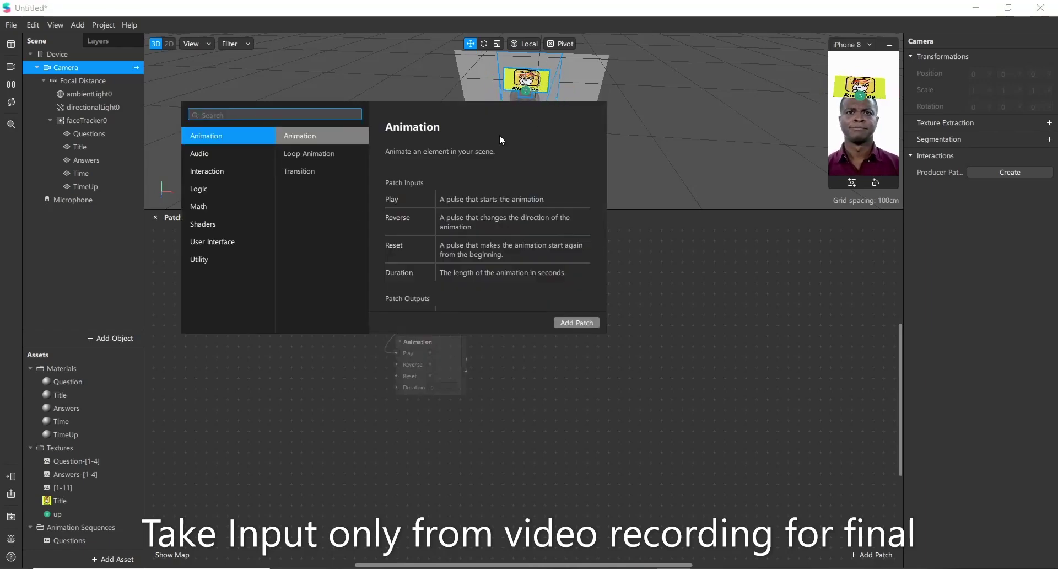
pyautogui.write('DE')
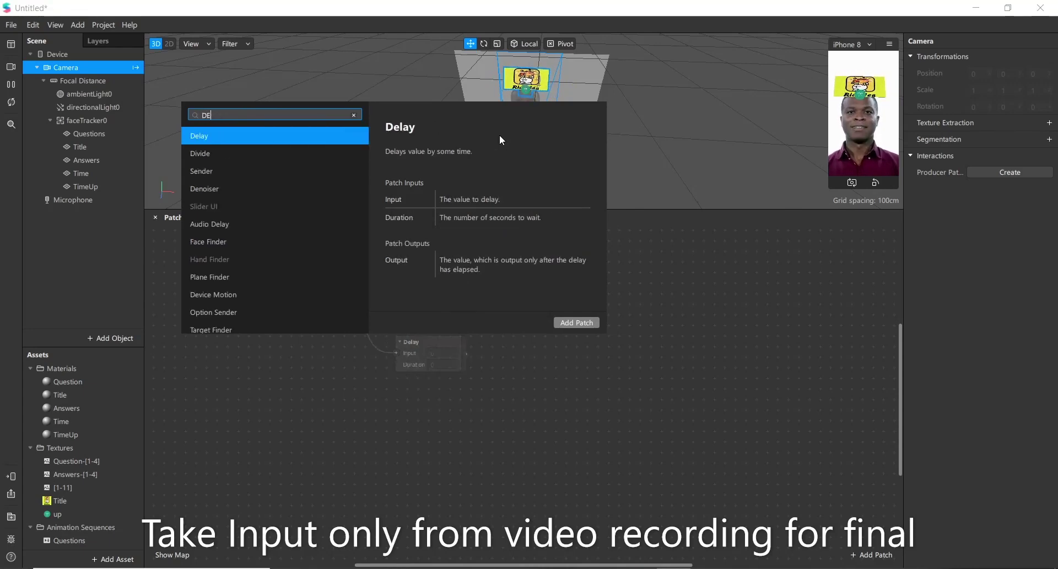
pyautogui.write('L')
pyautogui.press('Escape')
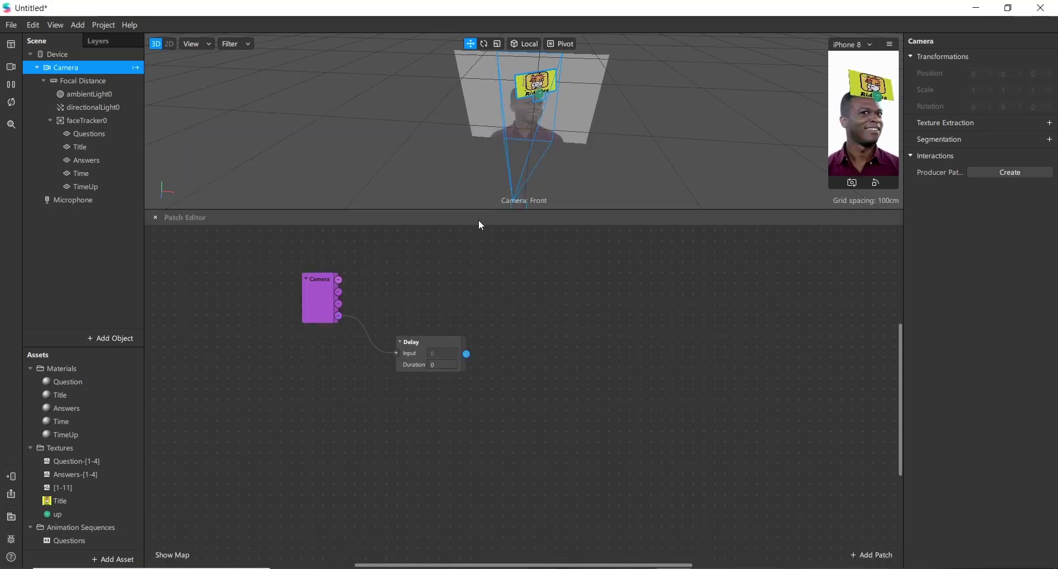
# Set the duration of the Delay patch fed by the Camera patch to 2.
pyautogui.click(444, 364)
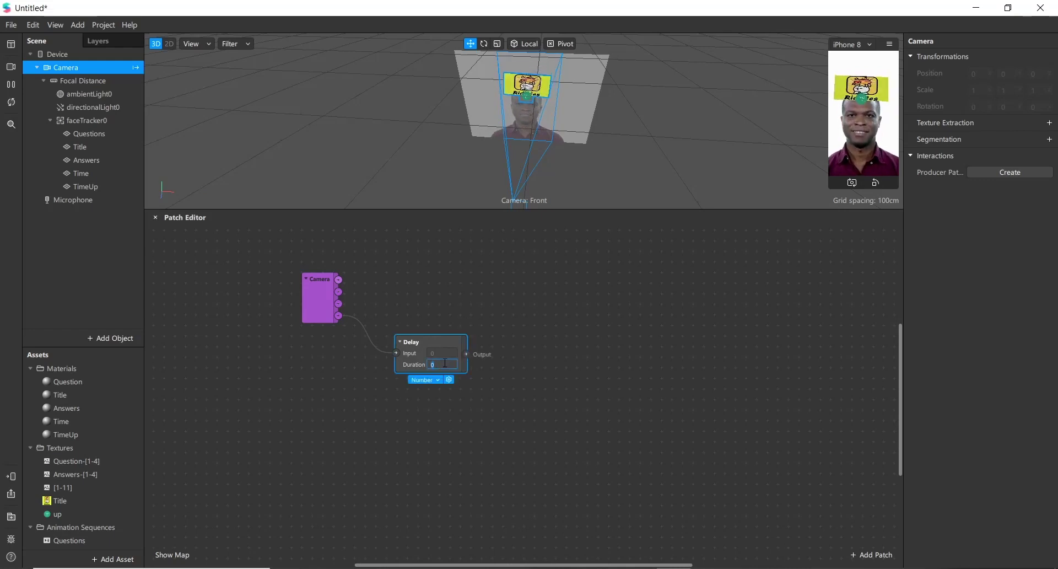
pyautogui.write('2')
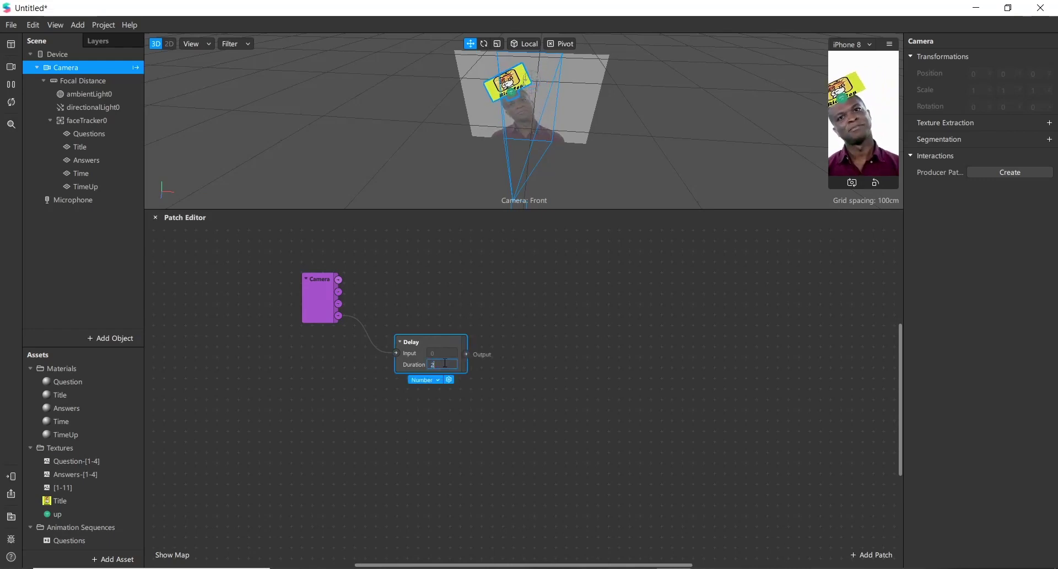
pyautogui.press('Return')
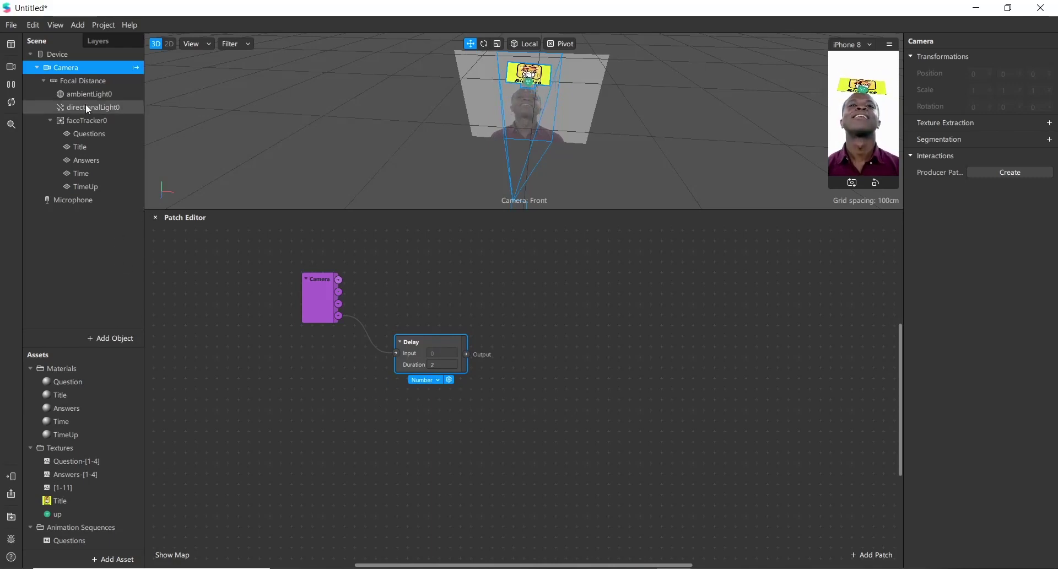
# Create Visible patches for the Questions, Title, Answers, Time and TimeUp planes together.
pyautogui.click(81, 132)
pyautogui.keyDown('shift'); pyautogui.click(90, 144); pyautogui.keyUp('shift')
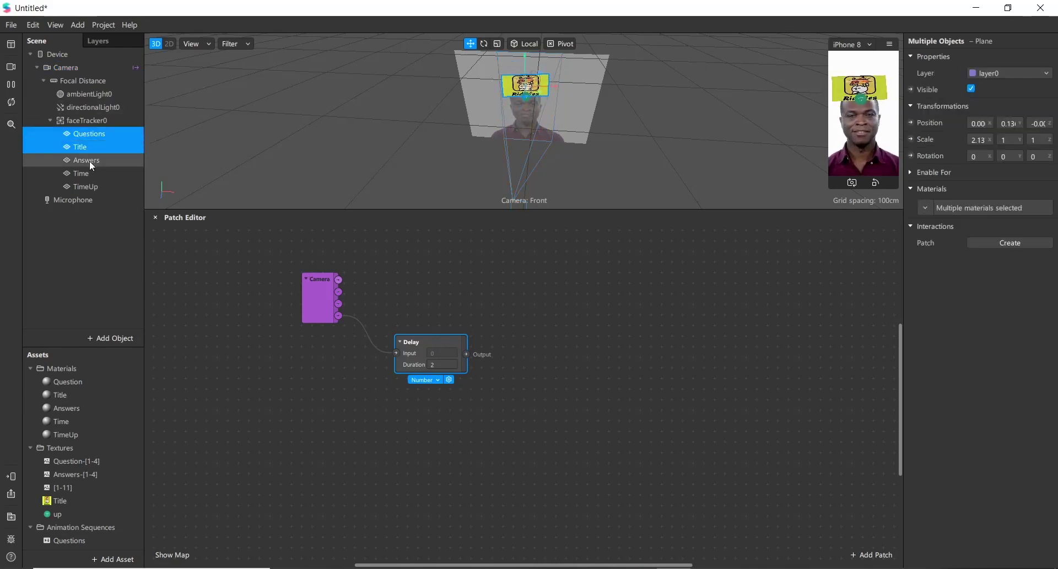
pyautogui.keyDown('shift'); pyautogui.click(90, 161); pyautogui.keyUp('shift')
pyautogui.keyDown('shift'); pyautogui.click(91, 176); pyautogui.keyUp('shift')
pyautogui.keyDown('shift'); pyautogui.click(95, 187); pyautogui.keyUp('shift')
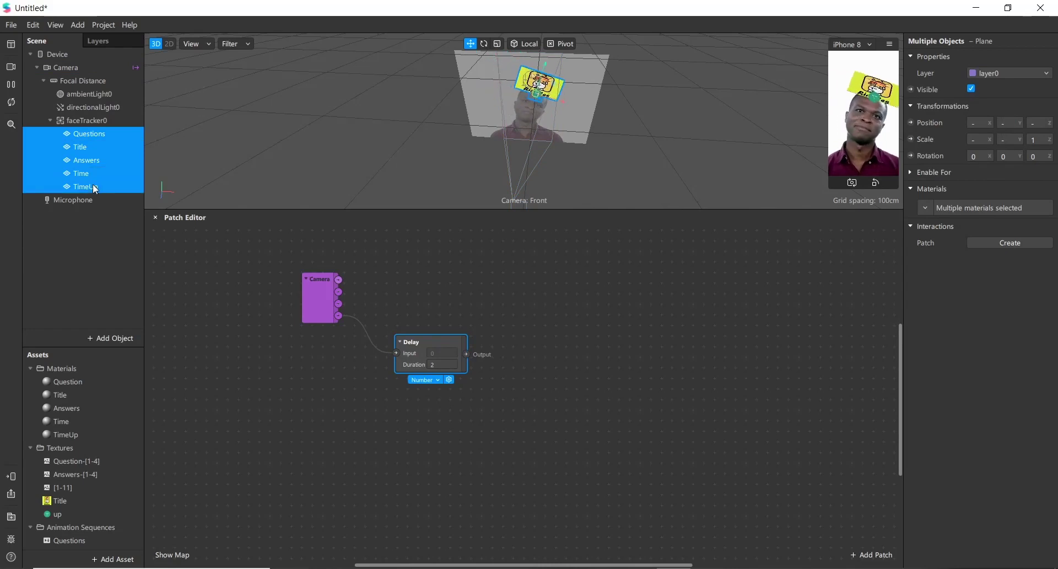
pyautogui.click(910, 90)
# Separate the overlapping plane patches into a column ordered Title, TimeUp, Time, Questions, Answers.
pyautogui.moveTo(551, 413); pyautogui.dragTo(556, 302)
pyautogui.moveTo(554, 409); pyautogui.dragTo(552, 469)
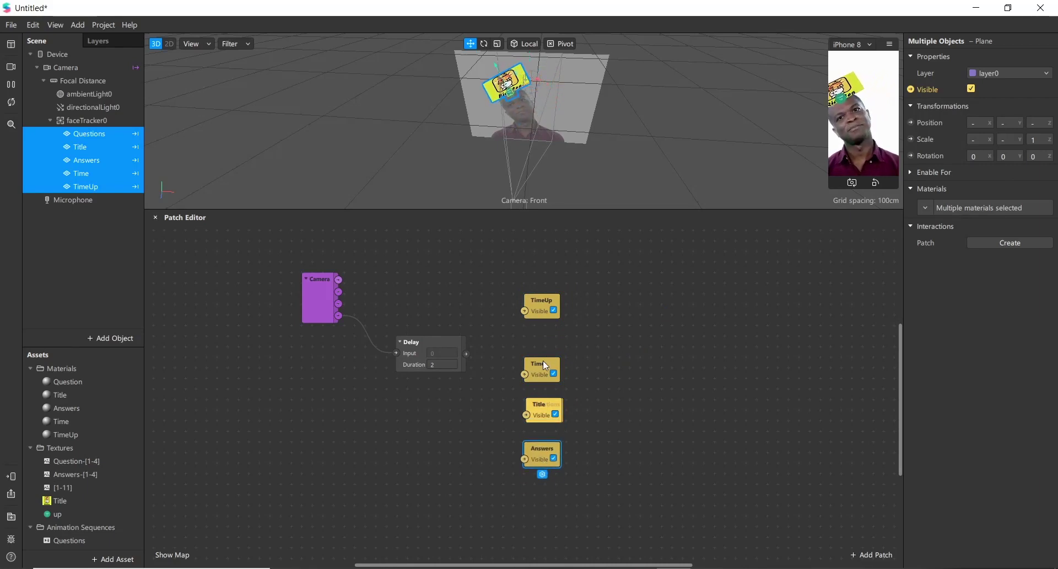
pyautogui.moveTo(543, 361); pyautogui.dragTo(544, 350)
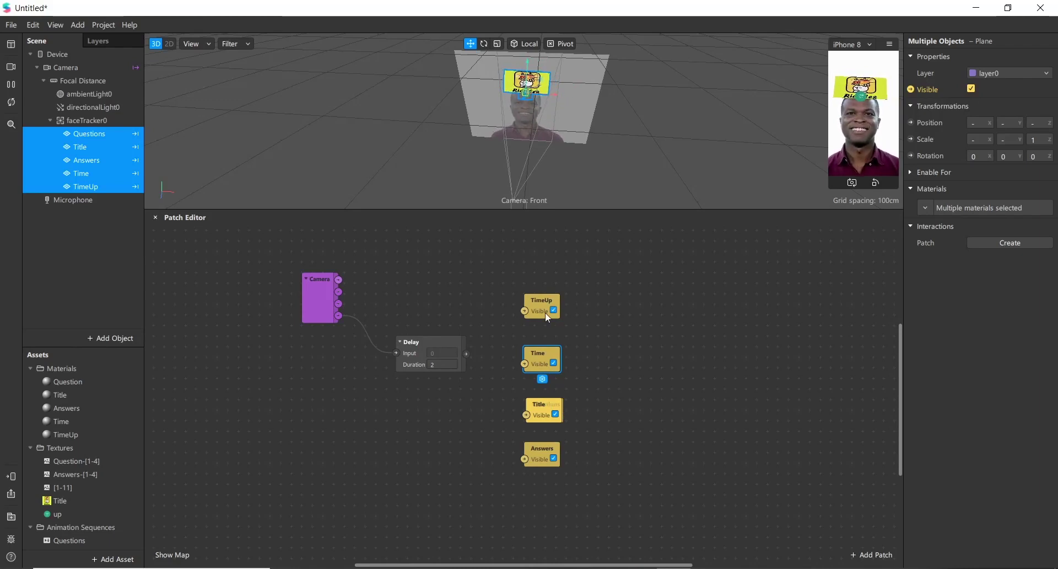
pyautogui.moveTo(529, 411); pyautogui.dragTo(542, 254)
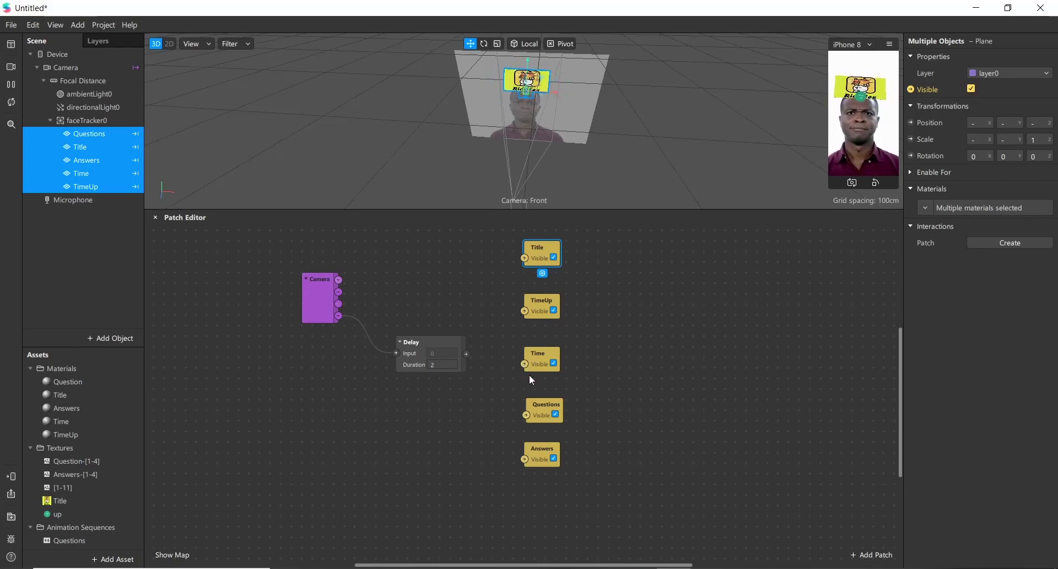
# Connect the Delay output to Time's Visible input and spread the Time, TimeUp, Questions and Answers patches around the Delay.
pyautogui.moveTo(525, 364); pyautogui.dragTo(465, 353)
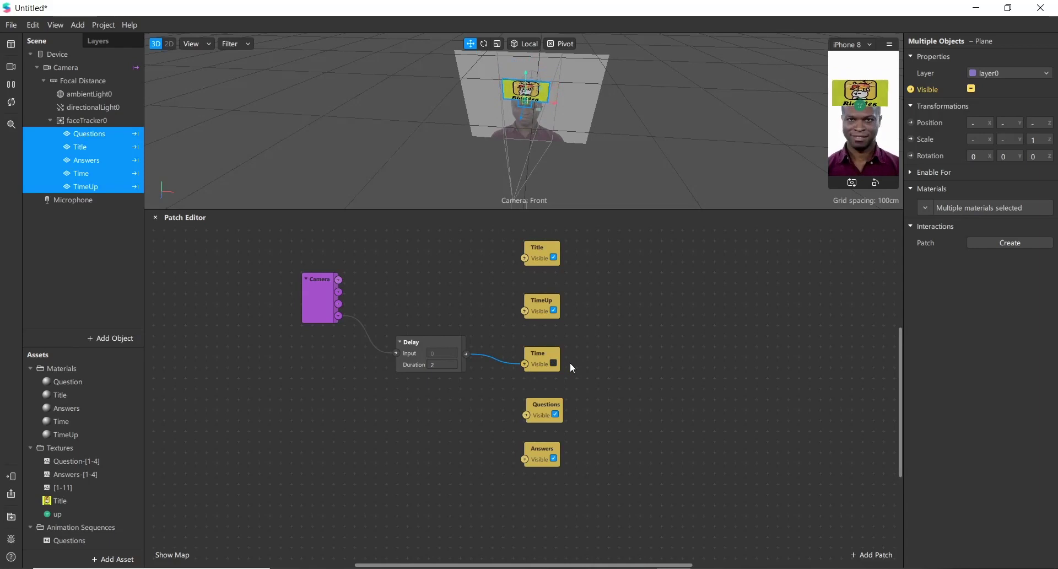
pyautogui.moveTo(543, 356); pyautogui.dragTo(482, 260)
pyautogui.moveTo(543, 302); pyautogui.dragTo(627, 260)
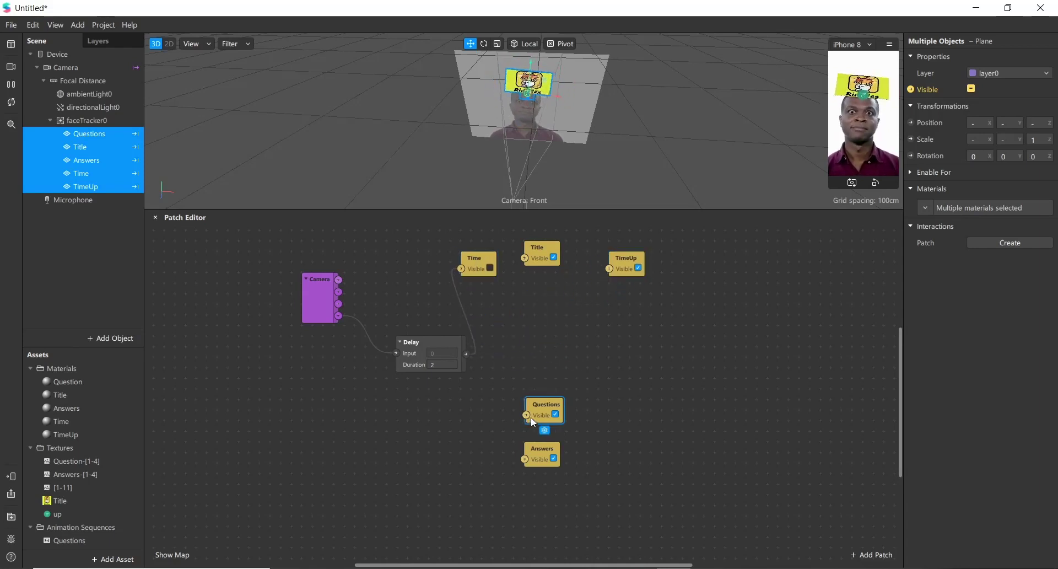
pyautogui.moveTo(531, 417); pyautogui.dragTo(412, 462)
pyautogui.click(533, 460)
pyautogui.hscroll(2, 534, 463)
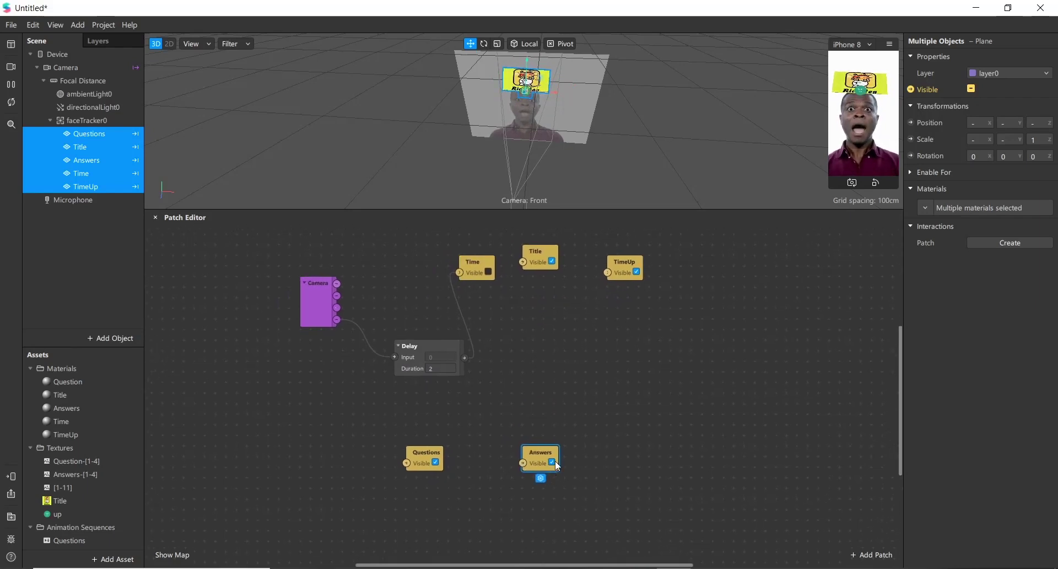
pyautogui.moveTo(522, 460); pyautogui.dragTo(500, 491)
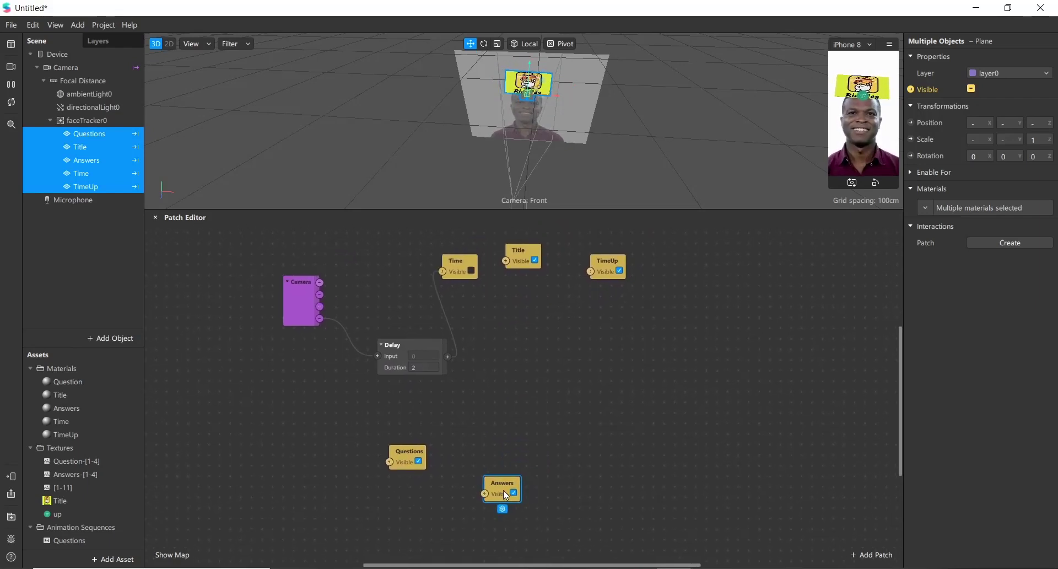
# Route the Delay output through a new Not patch into Title's Visible input, and wire the Delay directly to Questions' Visible input.
pyautogui.moveTo(458, 357); pyautogui.dragTo(524, 376)
pyautogui.write('Not')
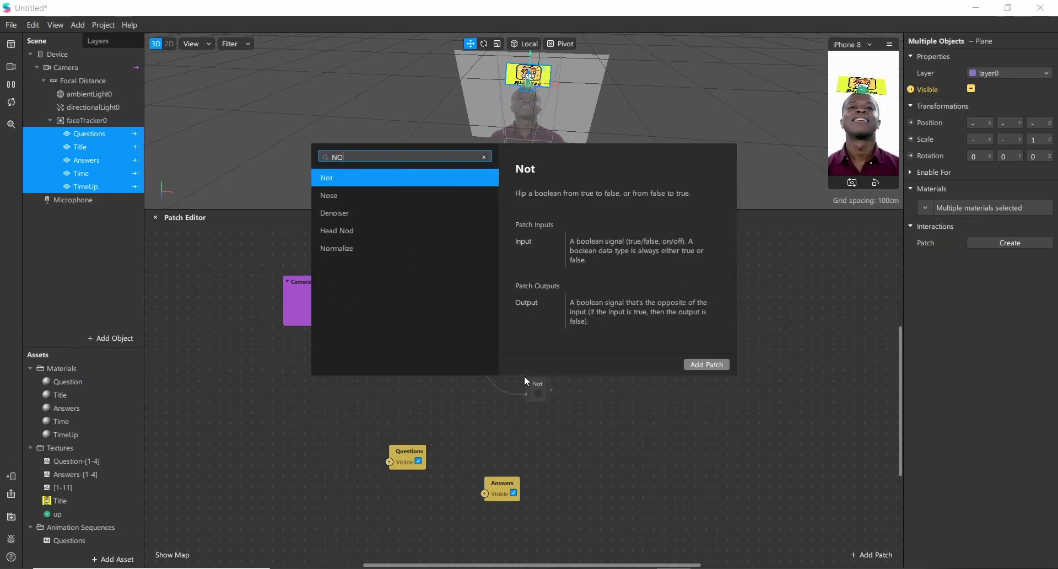
pyautogui.press('Return')
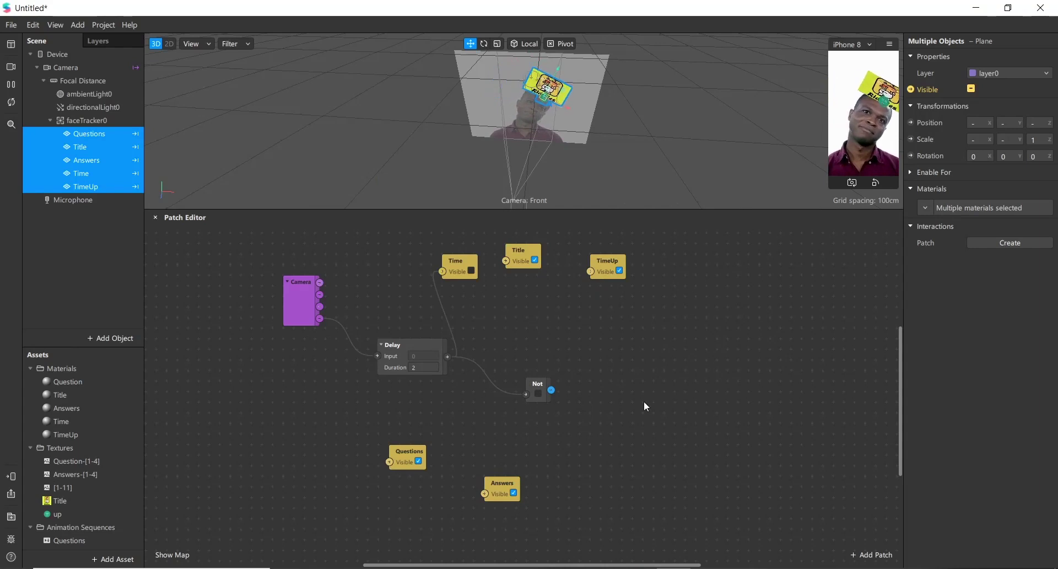
pyautogui.moveTo(521, 255); pyautogui.dragTo(553, 389)
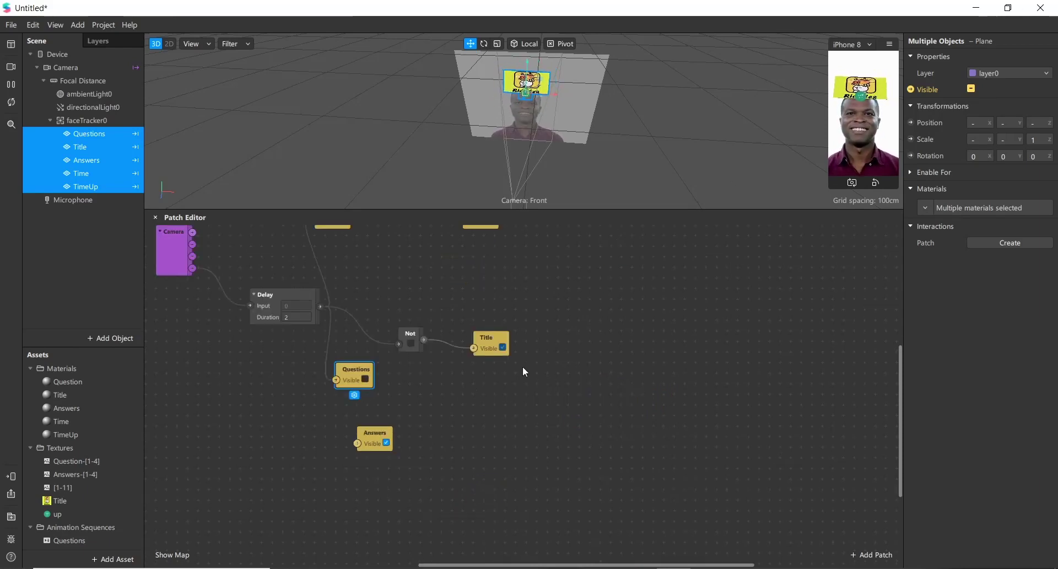
# Move the TimeUp patch directly beneath the Answers patch.
pyautogui.scroll(2, 513, 371)
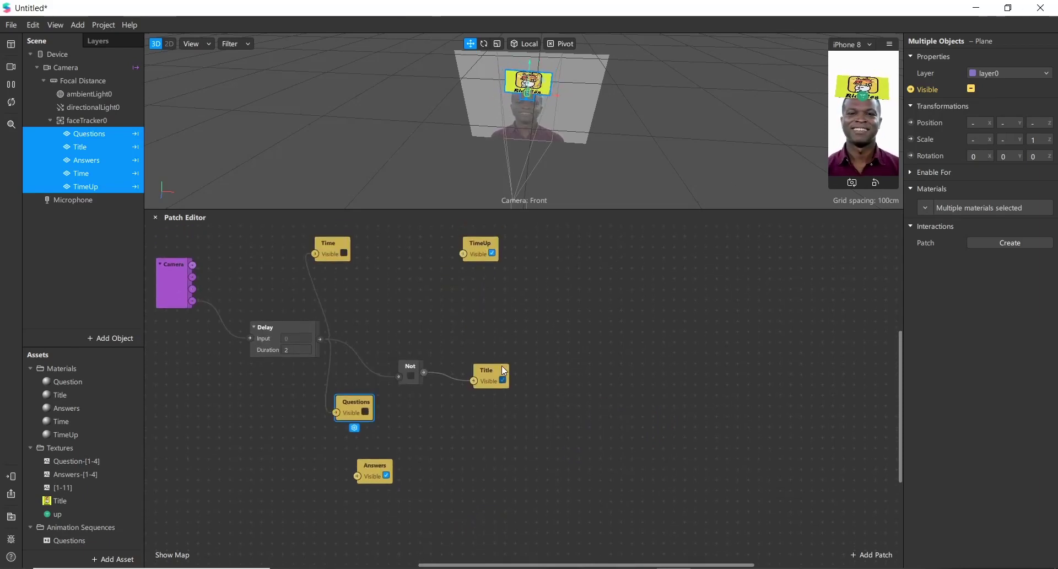
pyautogui.moveTo(481, 253); pyautogui.dragTo(376, 539)
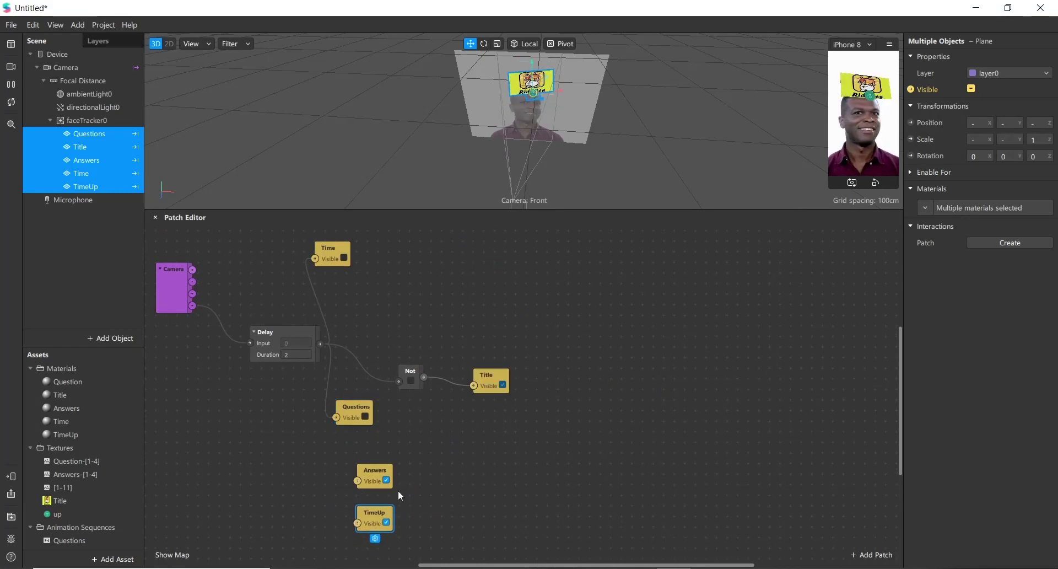
pyautogui.scroll(-2, 401, 493)
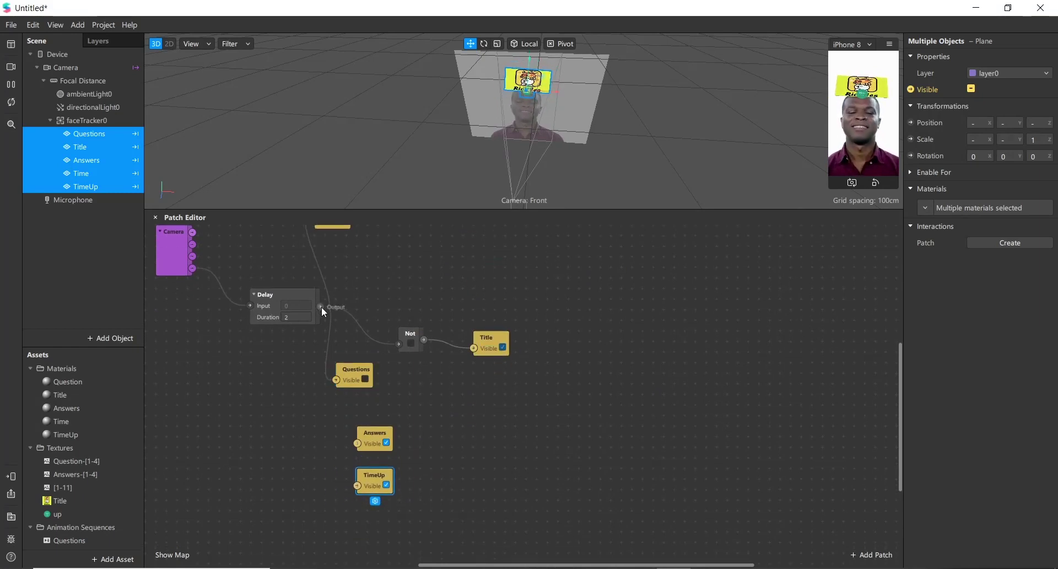
# Add a second Delay patch fed by the first Delay's output and set its duration to 10.
pyautogui.moveTo(322, 306); pyautogui.dragTo(287, 429)
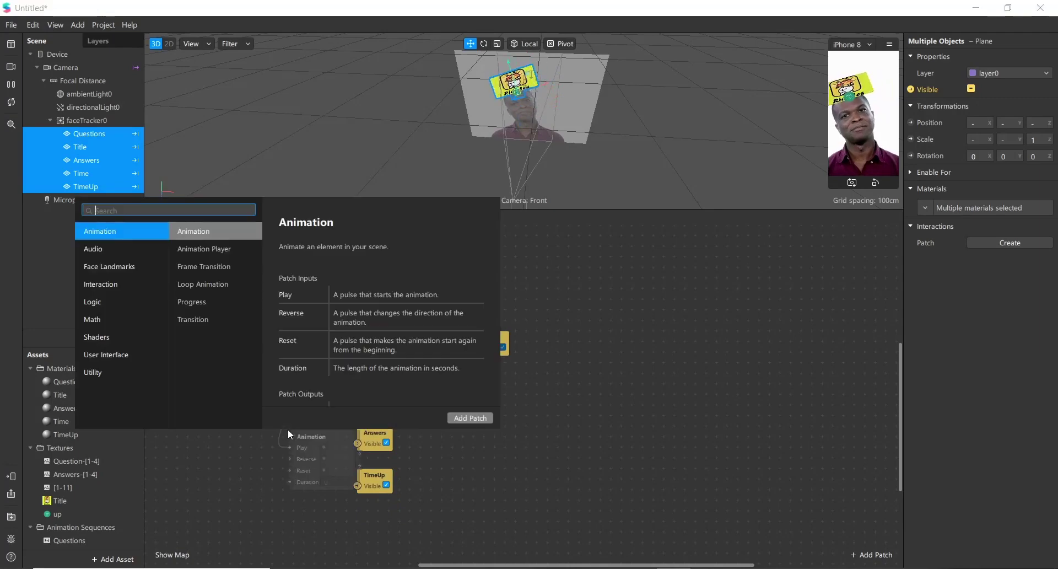
pyautogui.write('delay')
pyautogui.press('Return')
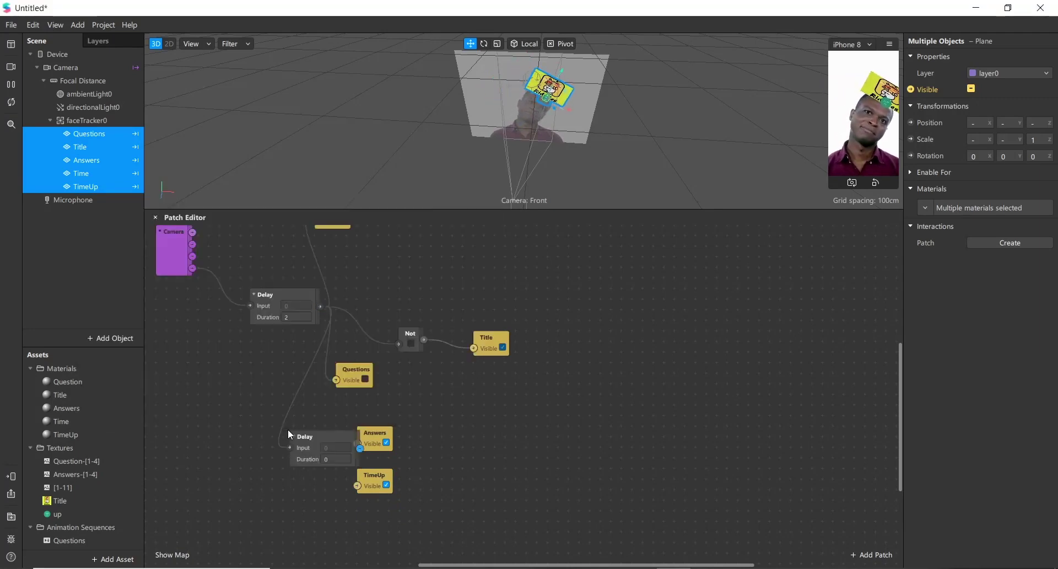
pyautogui.moveTo(306, 443); pyautogui.dragTo(267, 428)
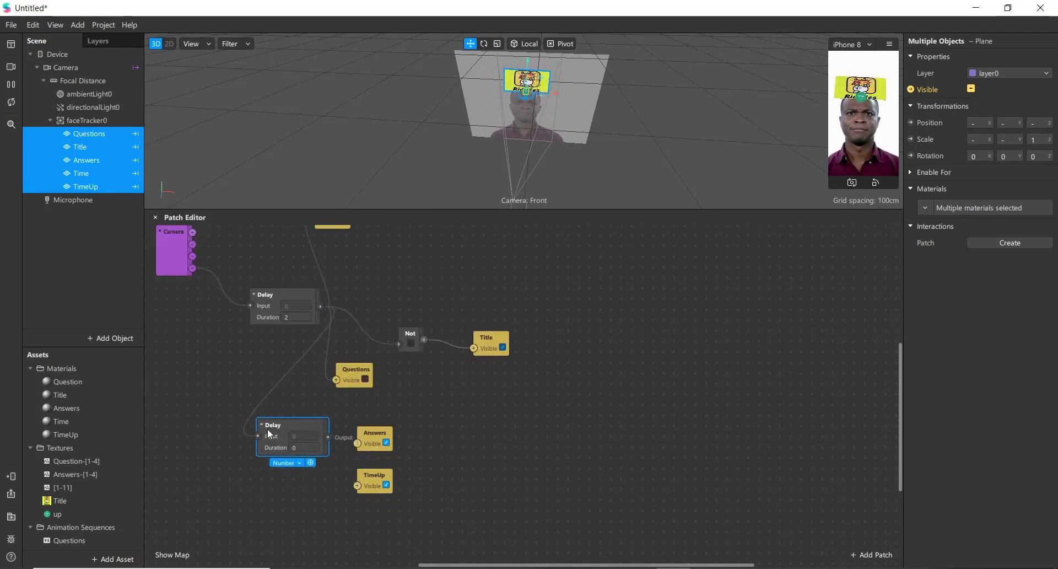
pyautogui.click(295, 445)
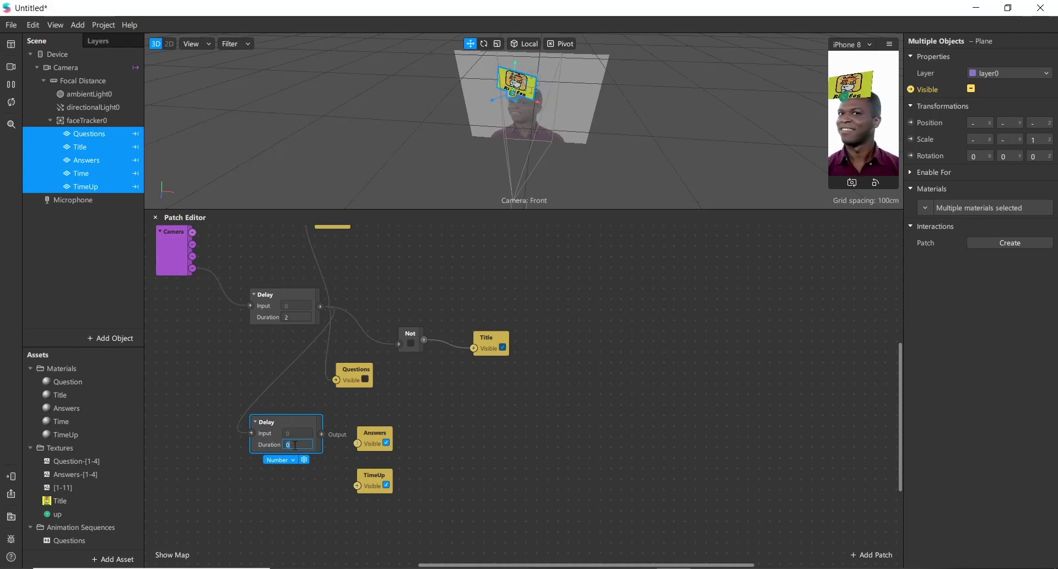
pyautogui.write('10')
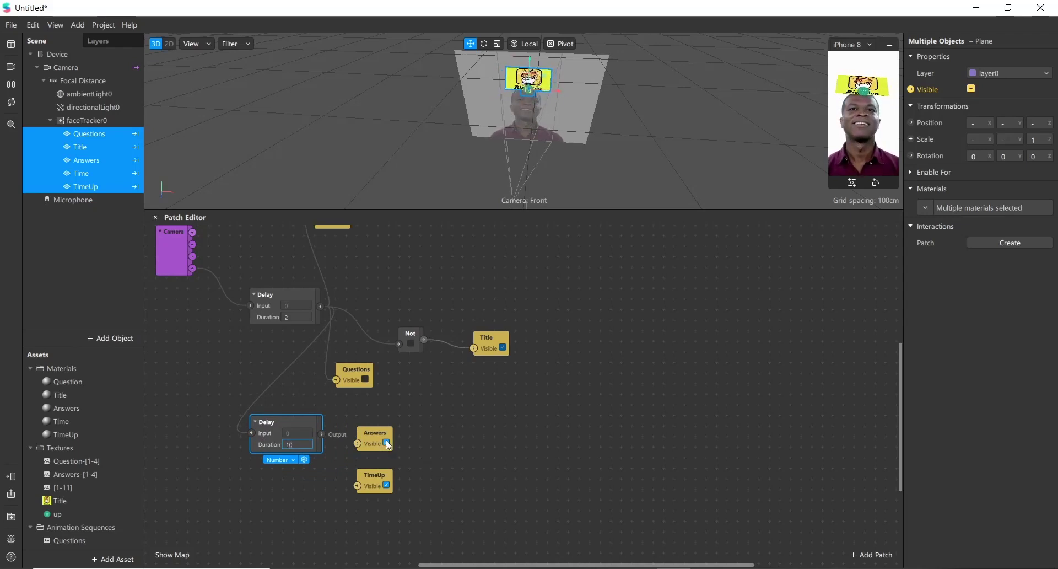
# Place TimeUp above Answers beside the second Delay and connect that Delay's output to both patches' Visible inputs.
pyautogui.moveTo(386, 439)
pyautogui.mouseDown()
pyautogui.moveTo(417, 438)
pyautogui.moveTo(440, 481)
pyautogui.moveTo(399, 428)
pyautogui.mouseUp()
pyautogui.moveTo(428, 481); pyautogui.dragTo(385, 489)
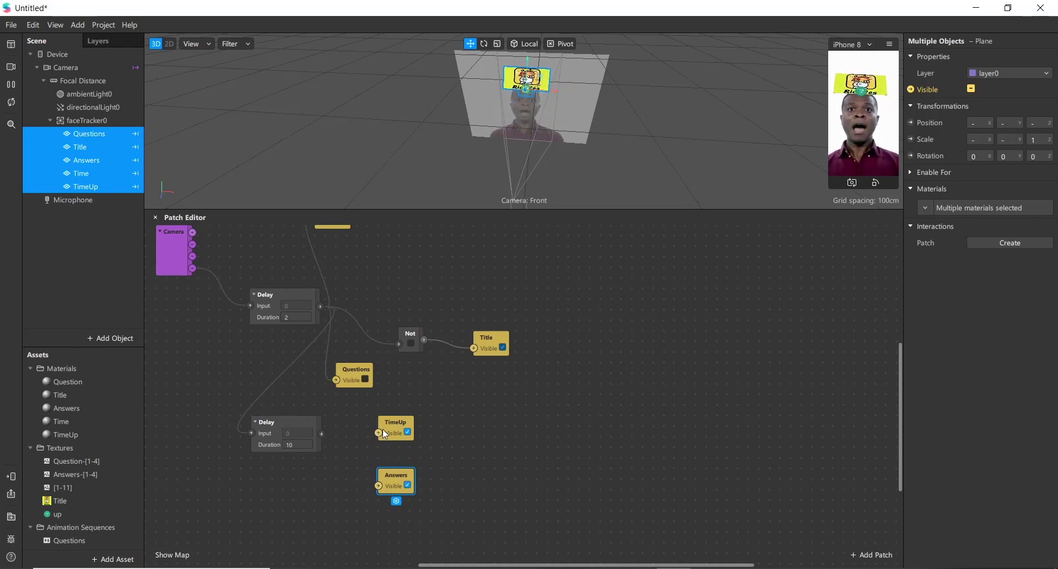
pyautogui.click(365, 433)
pyautogui.moveTo(324, 434); pyautogui.dragTo(323, 433)
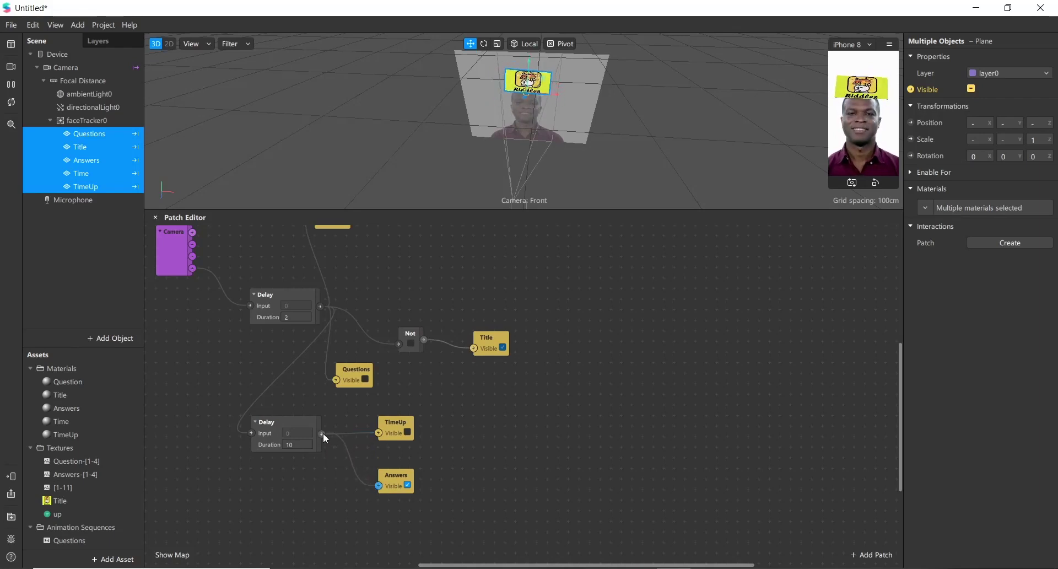
pyautogui.moveTo(323, 433); pyautogui.dragTo(346, 428)
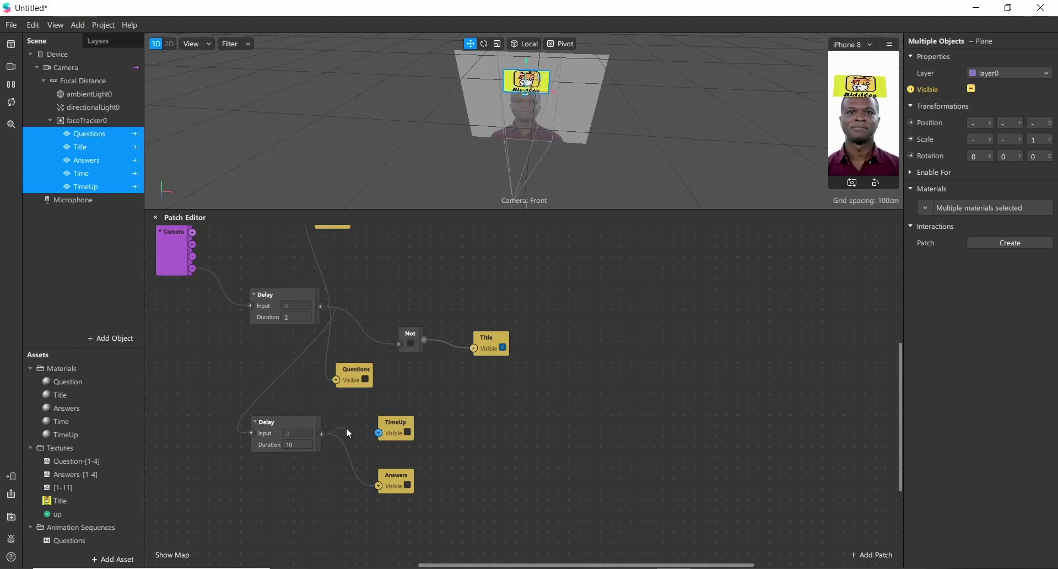
pyautogui.click(381, 434)
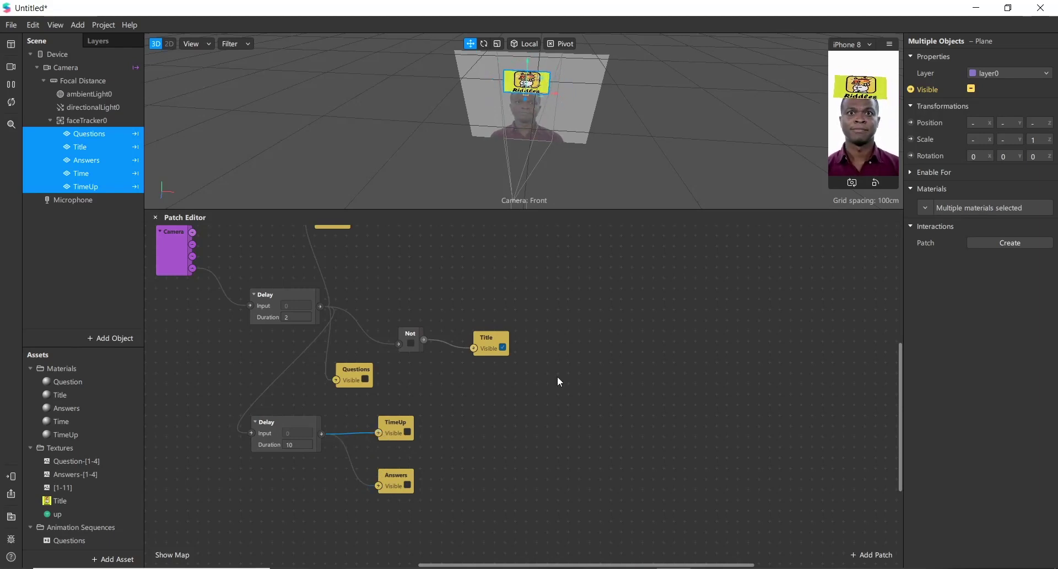
# Add a Pulse patch fed by the first Delay's output and position it above the Not patch.
pyautogui.scroll(3, 571, 426)
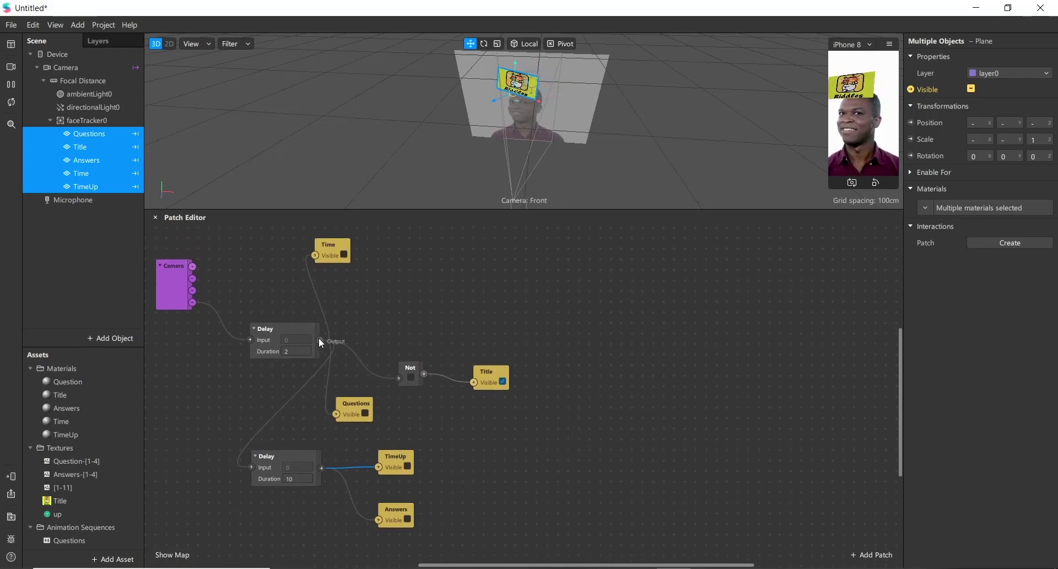
pyautogui.moveTo(321, 340); pyautogui.dragTo(482, 285)
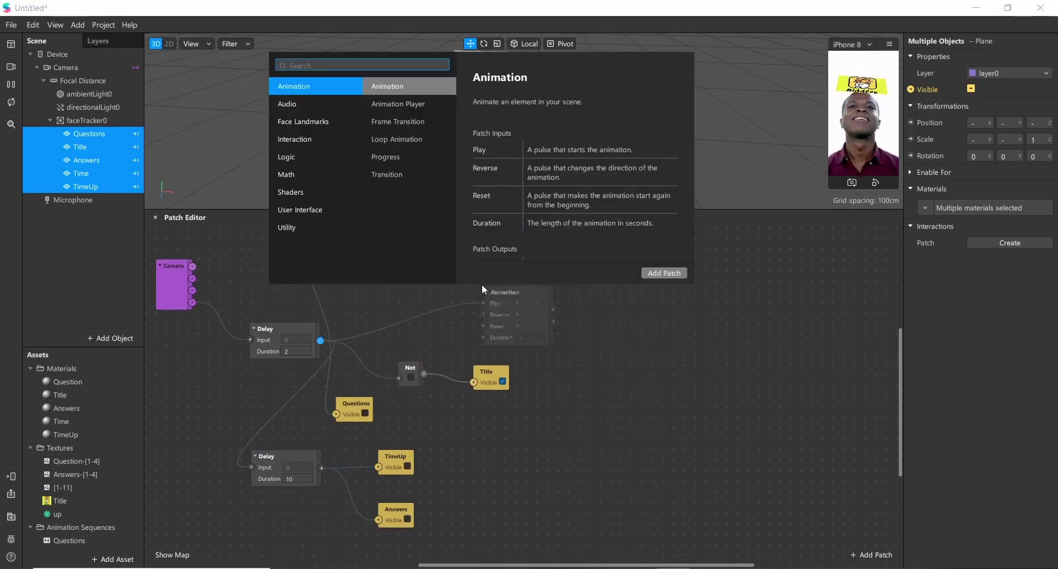
pyautogui.write('pulse')
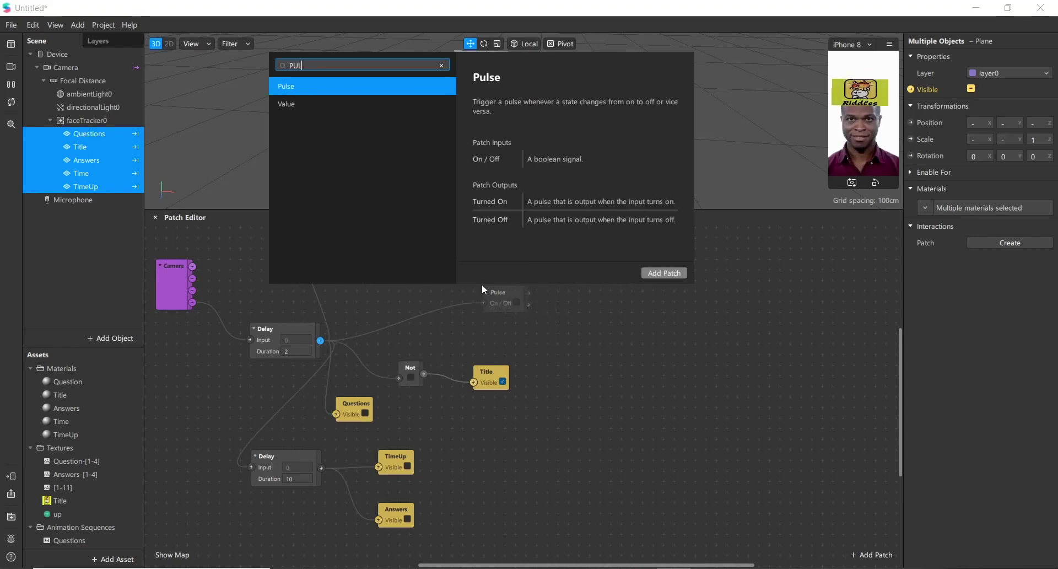
pyautogui.press('Return')
pyautogui.moveTo(495, 294); pyautogui.dragTo(412, 289)
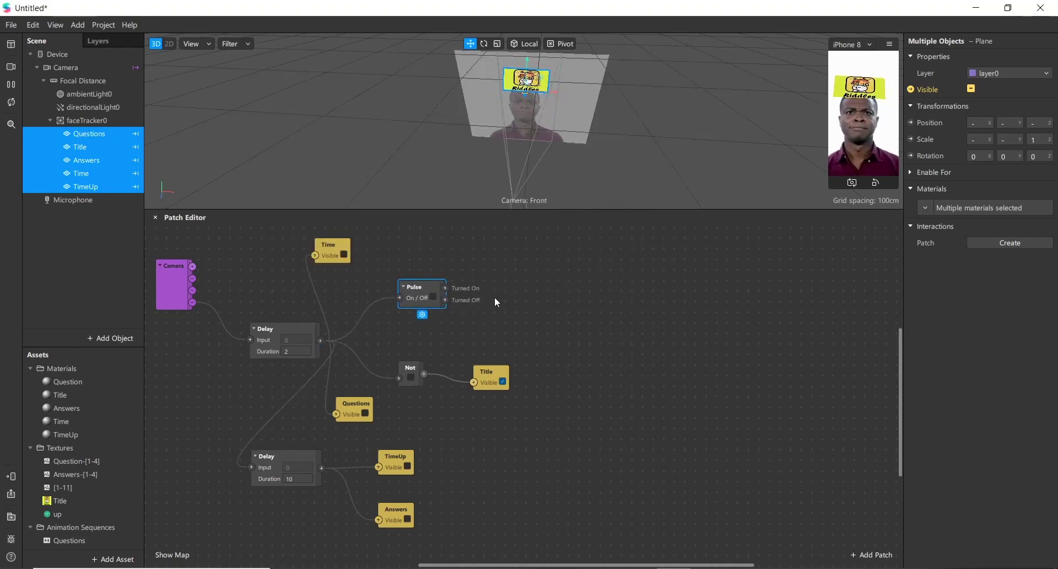
# Add a Switch patch with its Flip input connected to the Pulse patch's Turned On output.
pyautogui.moveTo(445, 288); pyautogui.dragTo(534, 298)
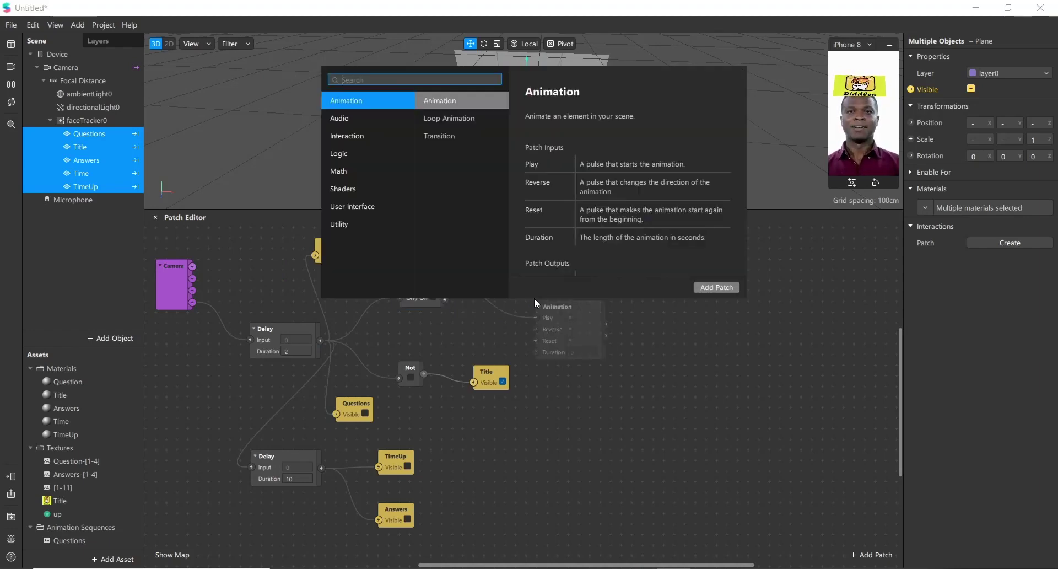
pyautogui.write('SWITH')
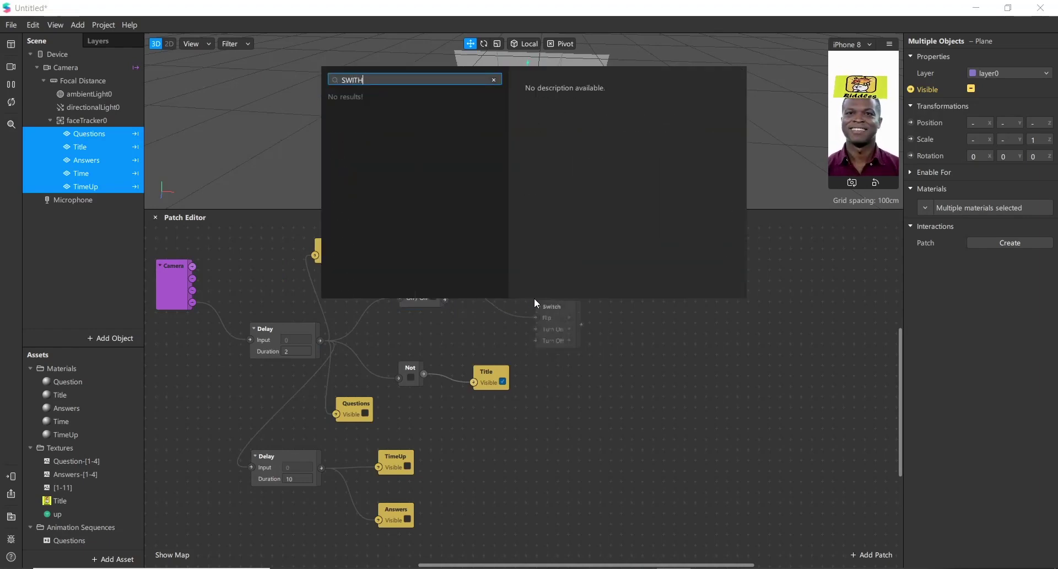
pyautogui.press('BackSpace')
pyautogui.write('CH')
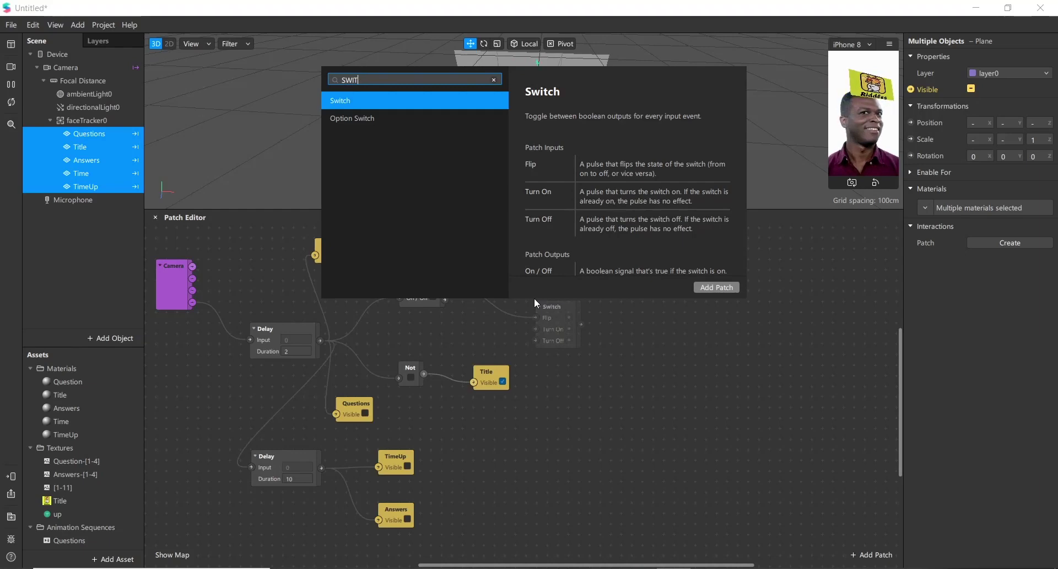
pyautogui.press('Return')
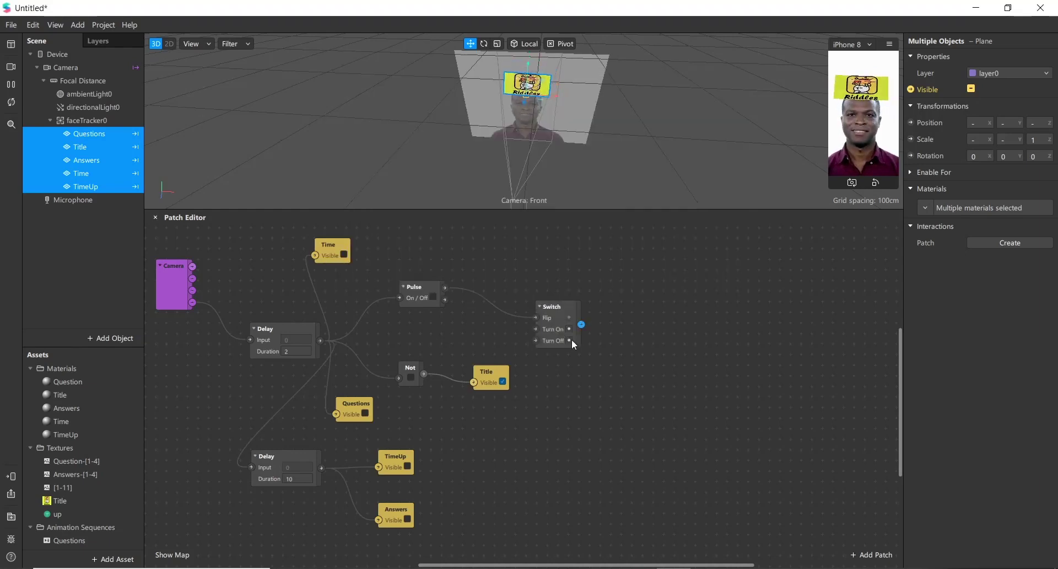
# Add a Loop Animation patch with its Enable input fed by the Switch output, and position both patches in line after Pulse.
pyautogui.moveTo(562, 318); pyautogui.dragTo(628, 312)
pyautogui.moveTo(546, 317); pyautogui.dragTo(629, 308)
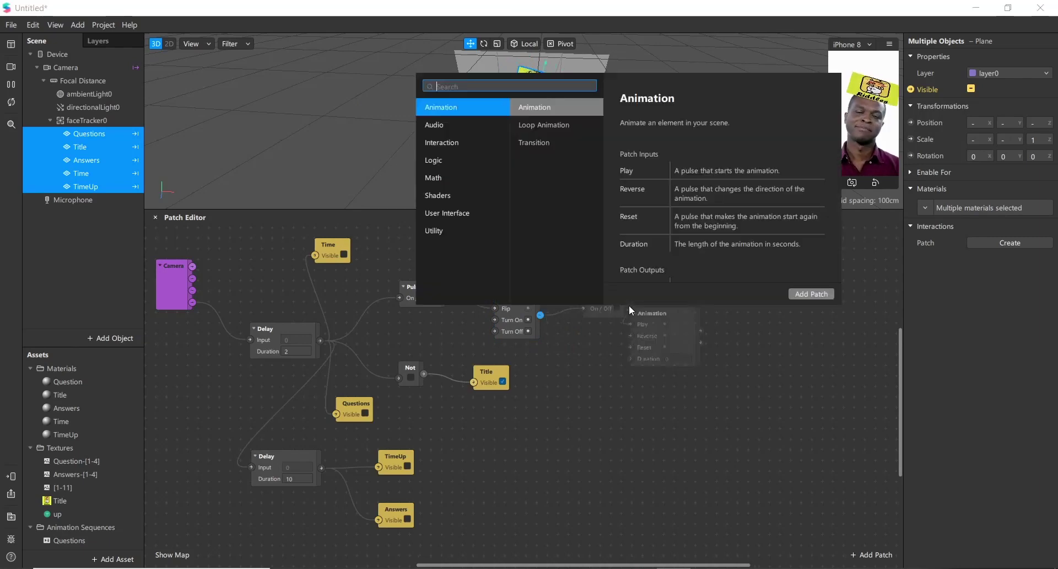
pyautogui.write('loo')
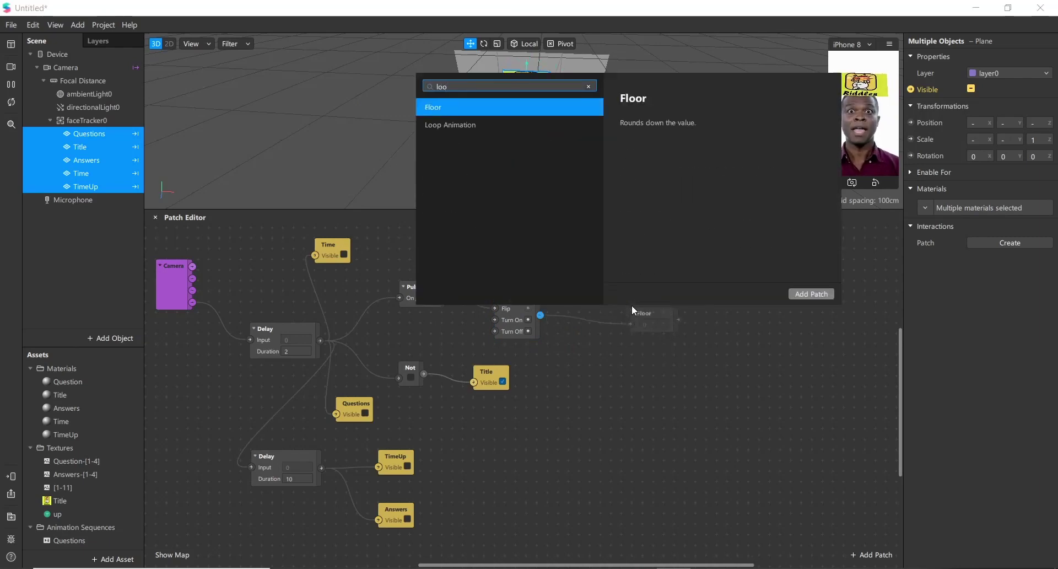
pyautogui.press('Down')
pyautogui.press('Return')
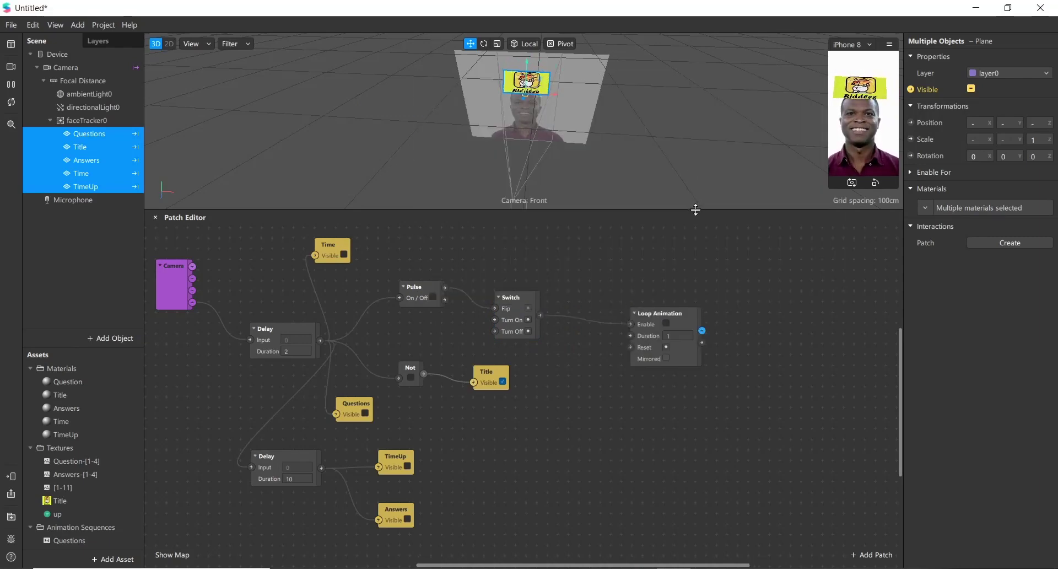
pyautogui.moveTo(687, 334); pyautogui.dragTo(635, 318)
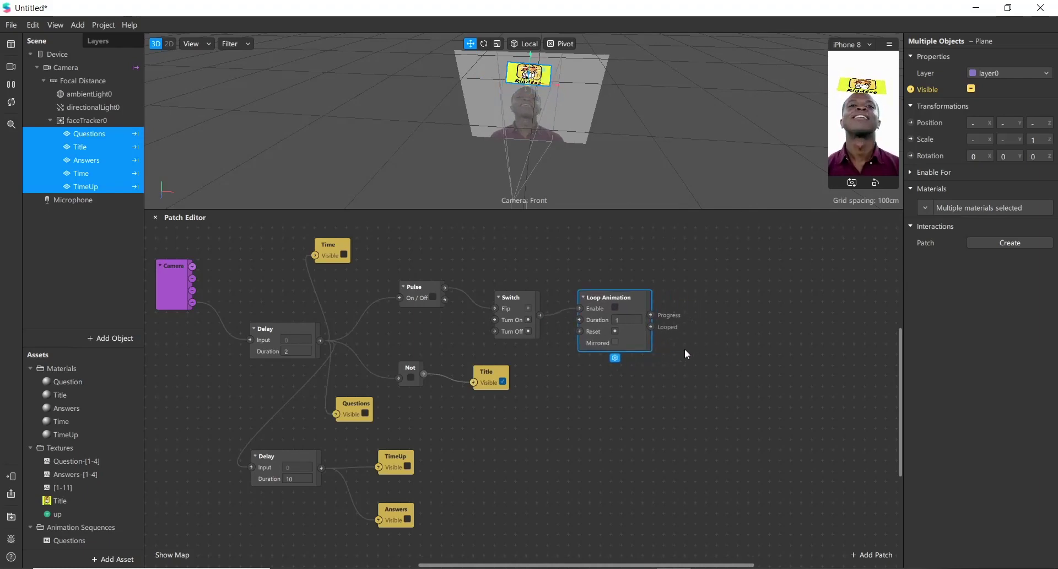
# Add a Frame Transition patch fed by the Loop Animation's Progress output.
pyautogui.moveTo(651, 315); pyautogui.dragTo(693, 313)
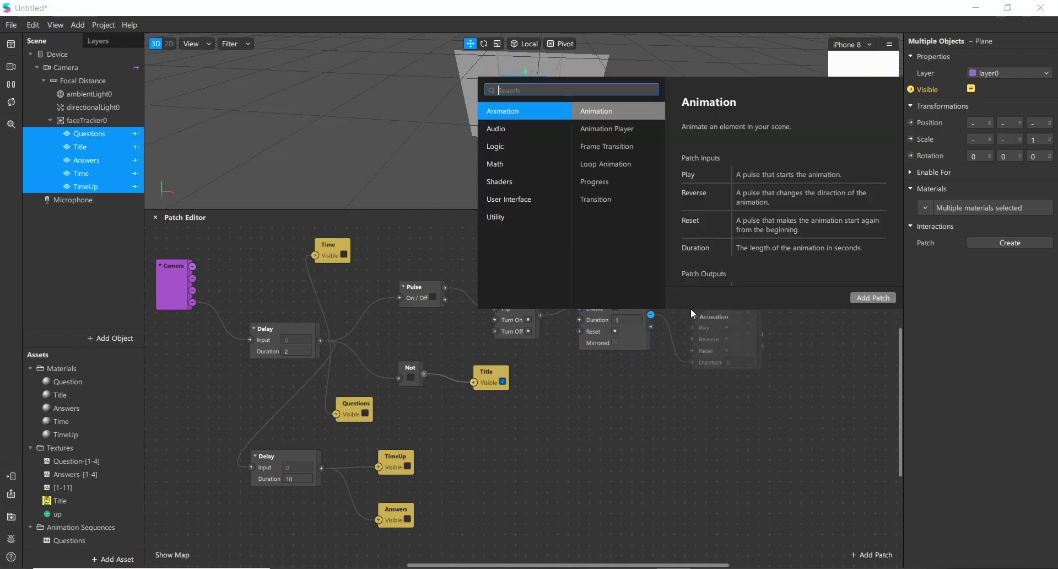
pyautogui.write('fra')
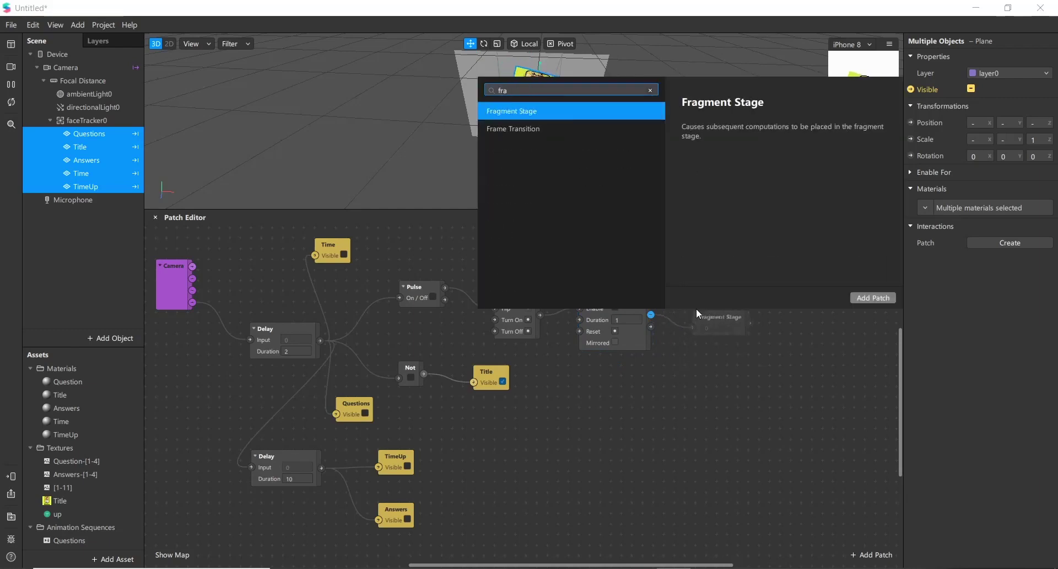
pyautogui.press('Down')
pyautogui.press('Return')
pyautogui.click(706, 326)
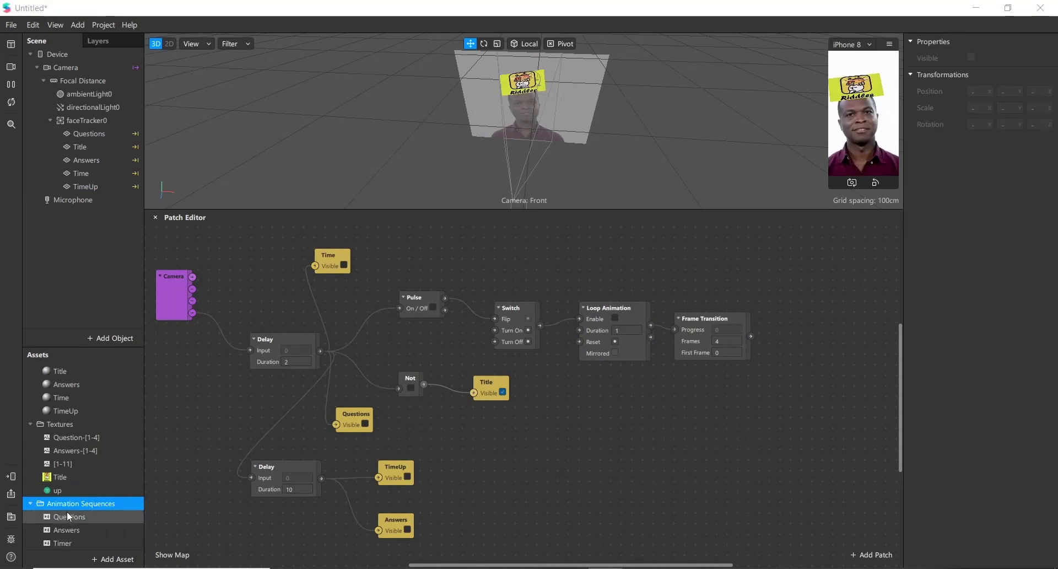
# Turn on Randomize for the Questions animation sequence.
pyautogui.click(69, 517)
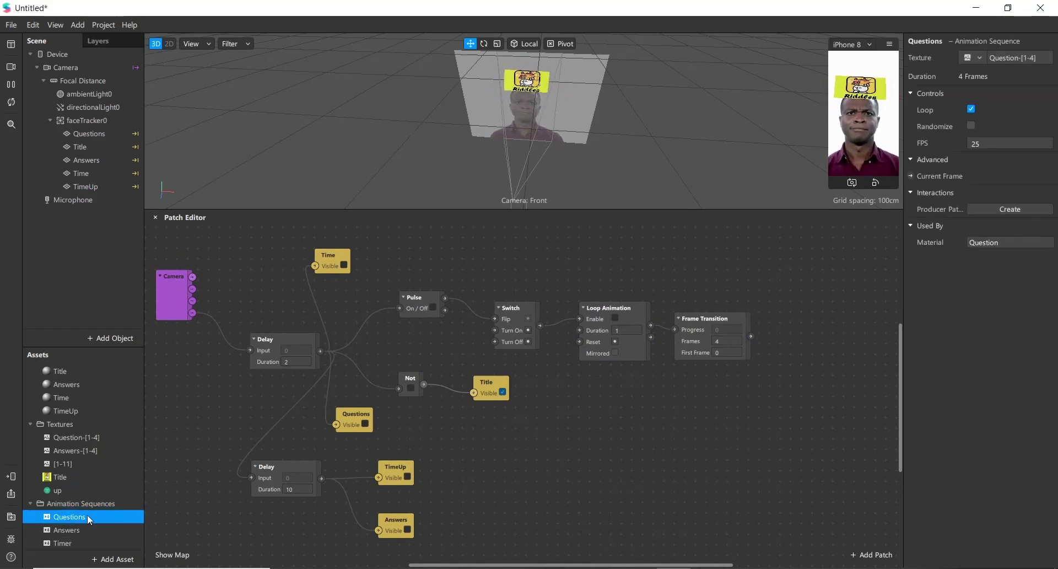
pyautogui.click(971, 127)
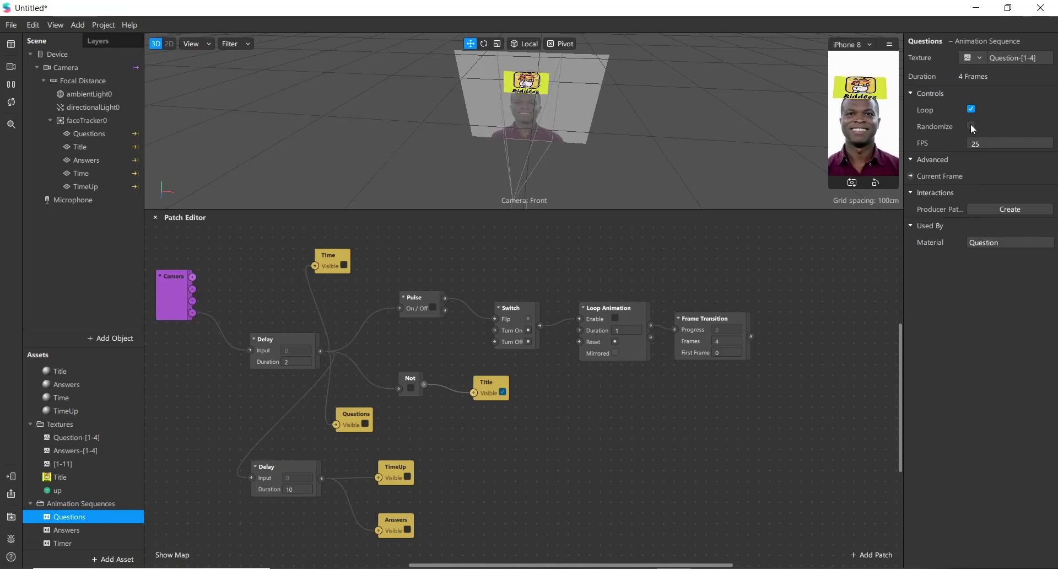
pyautogui.click(73, 529)
# Create Current Frame patches for the Questions, Answers and Timer animation sequences together.
pyautogui.click(75, 521)
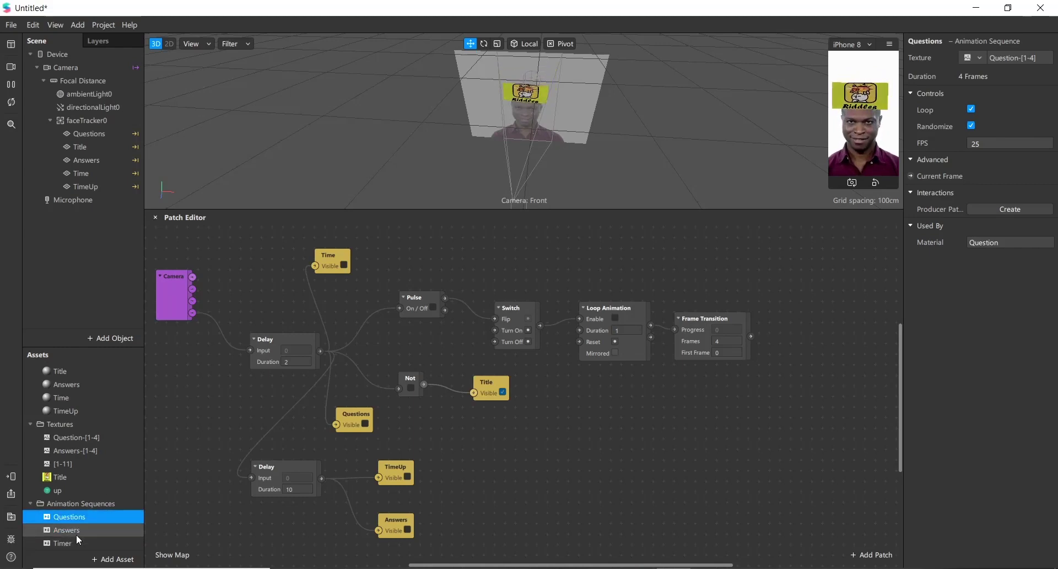
pyautogui.keyDown('ctrl'); pyautogui.click(75, 530); pyautogui.keyUp('ctrl')
pyautogui.keyDown('ctrl'); pyautogui.click(75, 542); pyautogui.keyUp('ctrl')
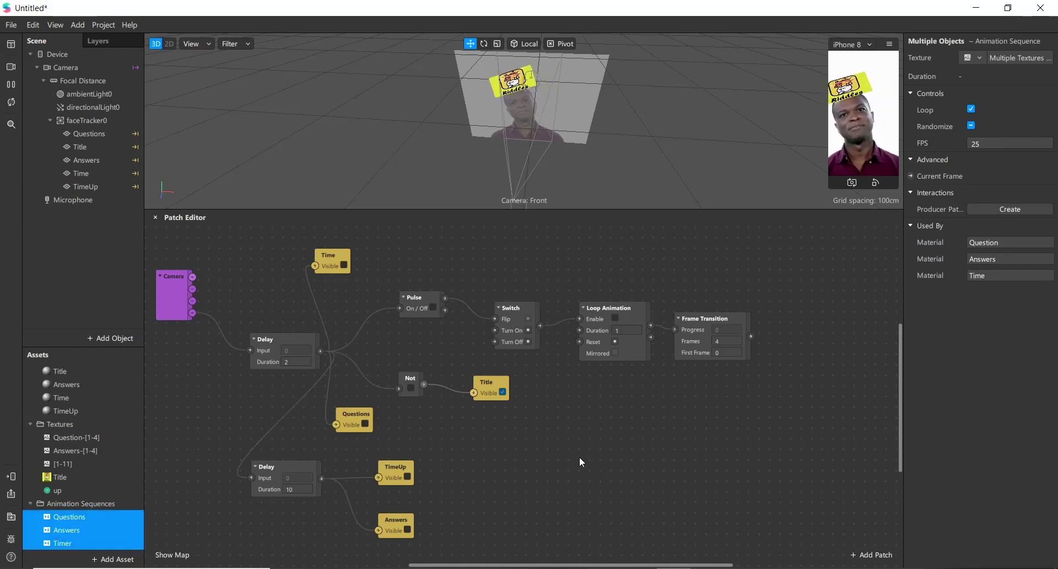
pyautogui.click(911, 176)
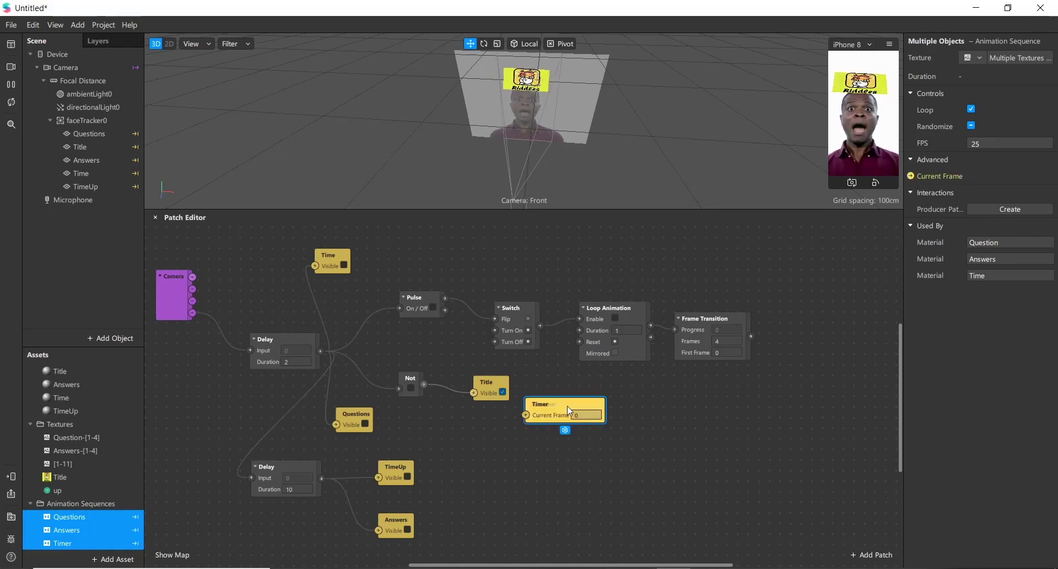
# Spread out the three Current Frame patches, with Timer beside Frame Transition, and connect Frame Transition's output to Timer's Current Frame.
pyautogui.moveTo(558, 424); pyautogui.dragTo(821, 336)
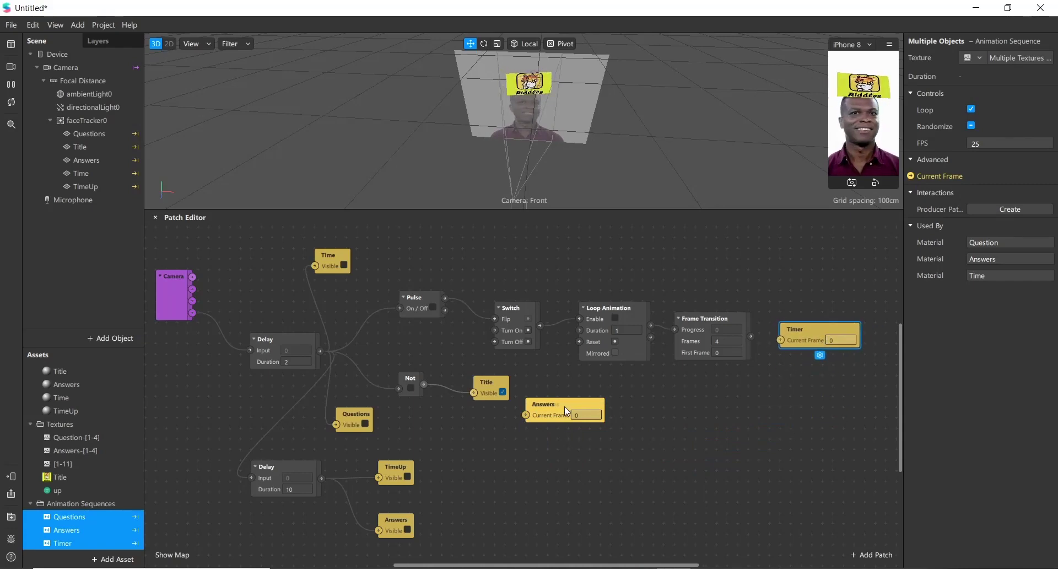
pyautogui.moveTo(566, 410); pyautogui.dragTo(778, 518)
pyautogui.moveTo(576, 403); pyautogui.dragTo(793, 455)
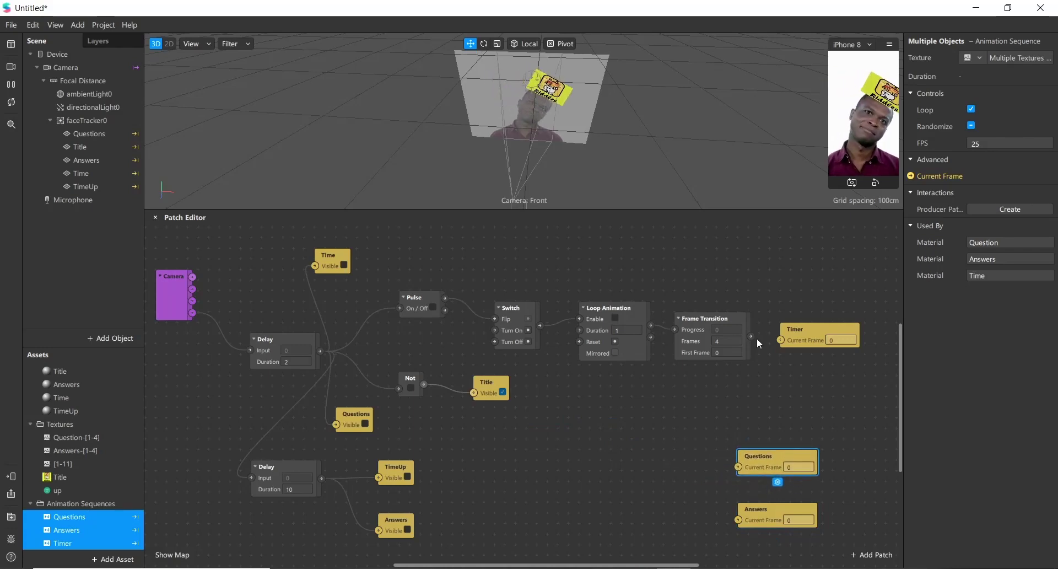
pyautogui.moveTo(751, 336); pyautogui.dragTo(780, 340)
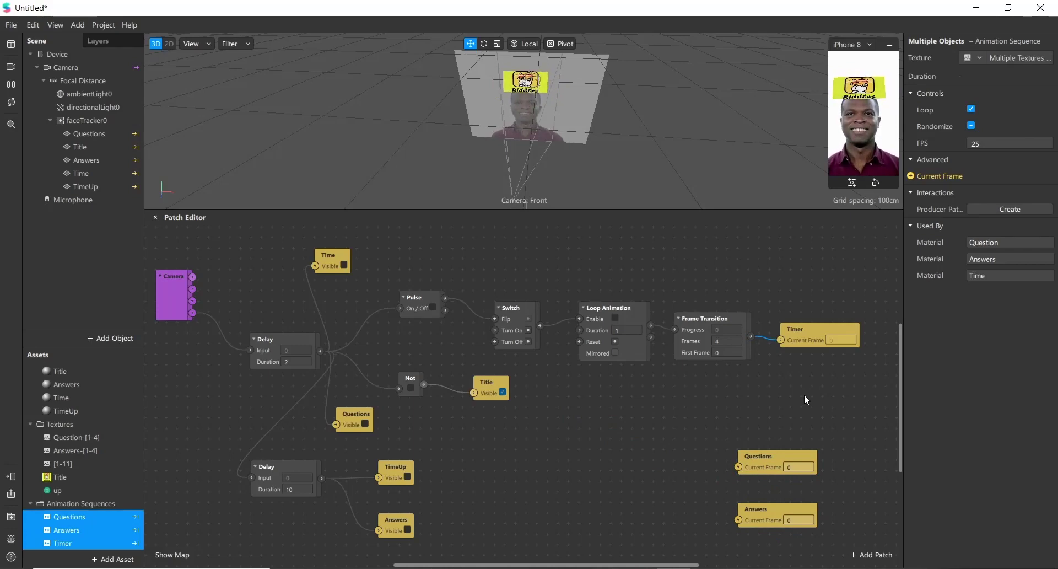
# Move the second Delay patch closer under the first, and tuck TimeUp and Answers more tightly below the Questions Visible patch.
pyautogui.scroll(-2, 583, 420)
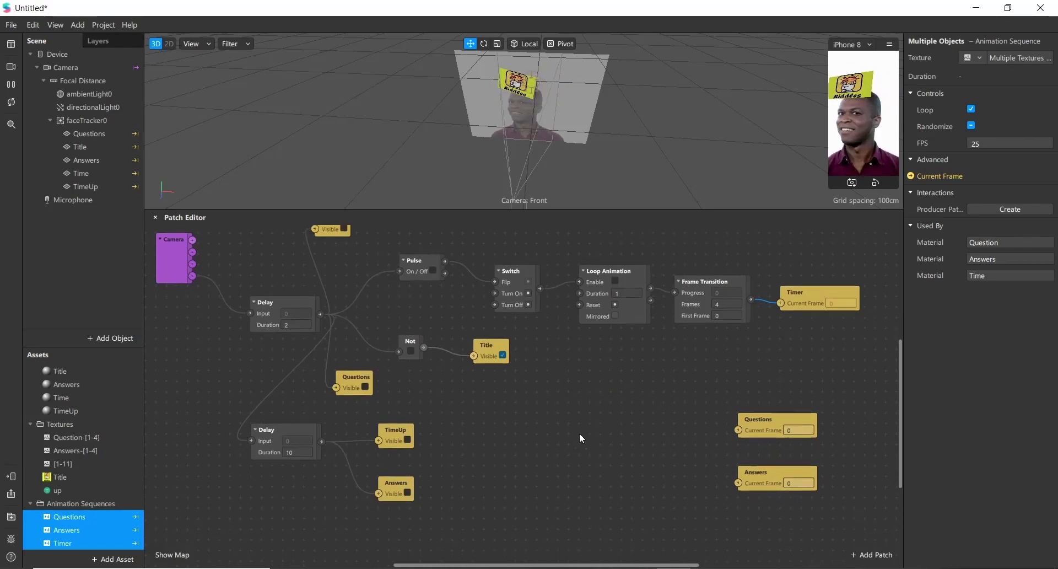
pyautogui.scroll(-4, 468, 501)
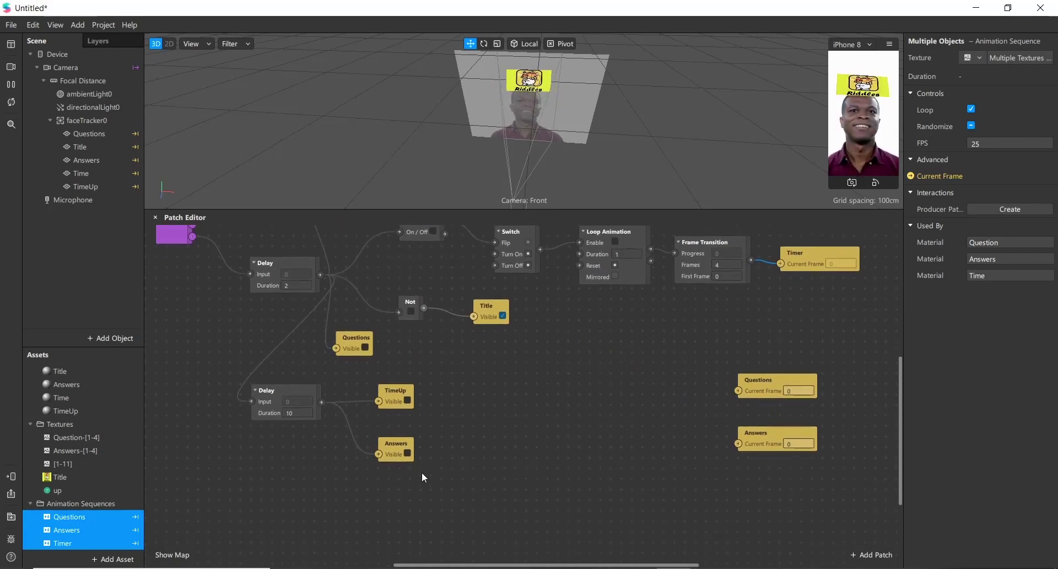
pyautogui.scroll(4, 436, 476)
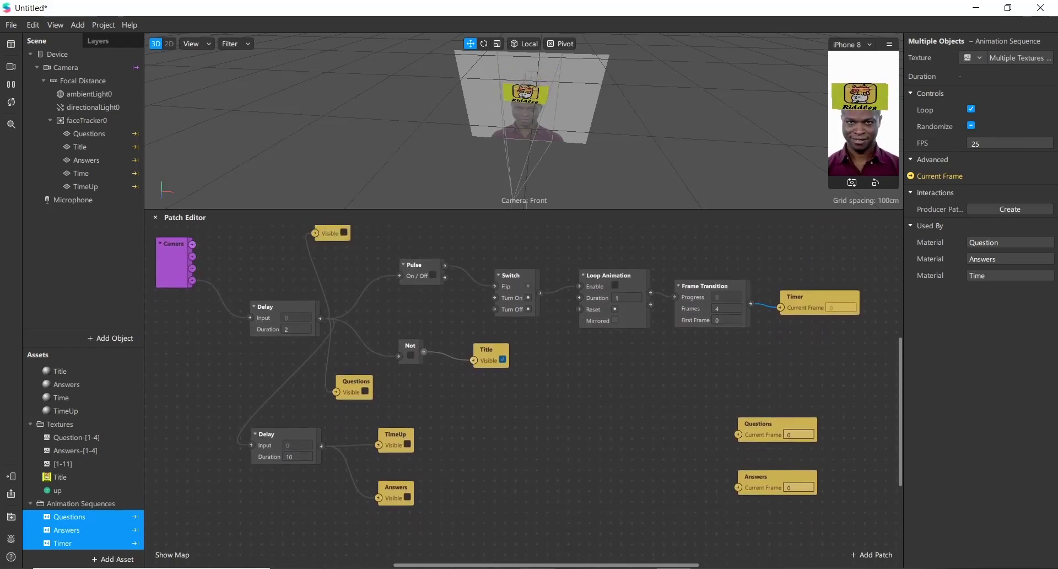
pyautogui.moveTo(491, 565); pyautogui.dragTo(455, 564)
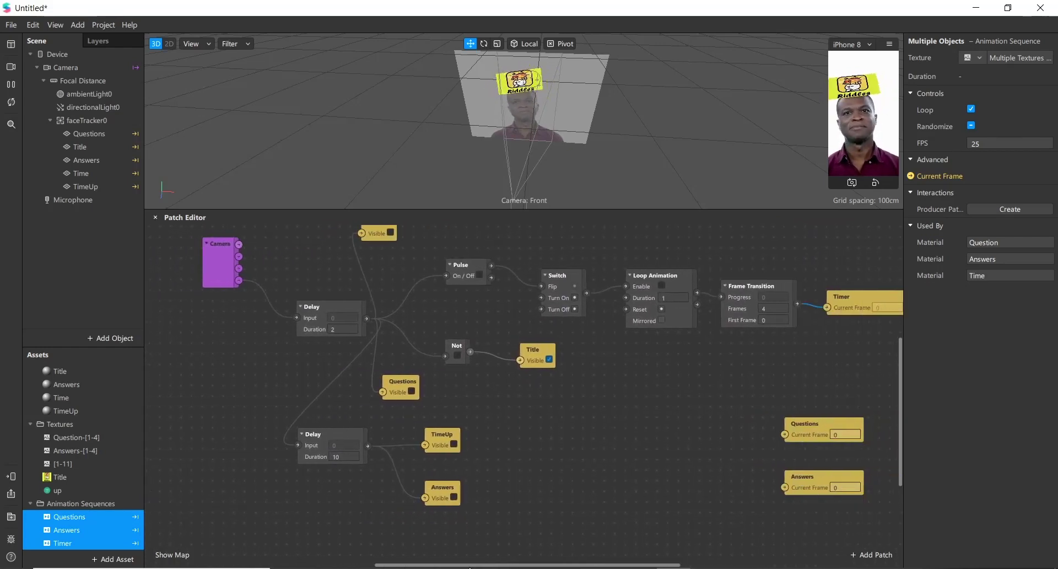
pyautogui.scroll(2, 521, 429)
pyautogui.scroll(-10, 461, 384)
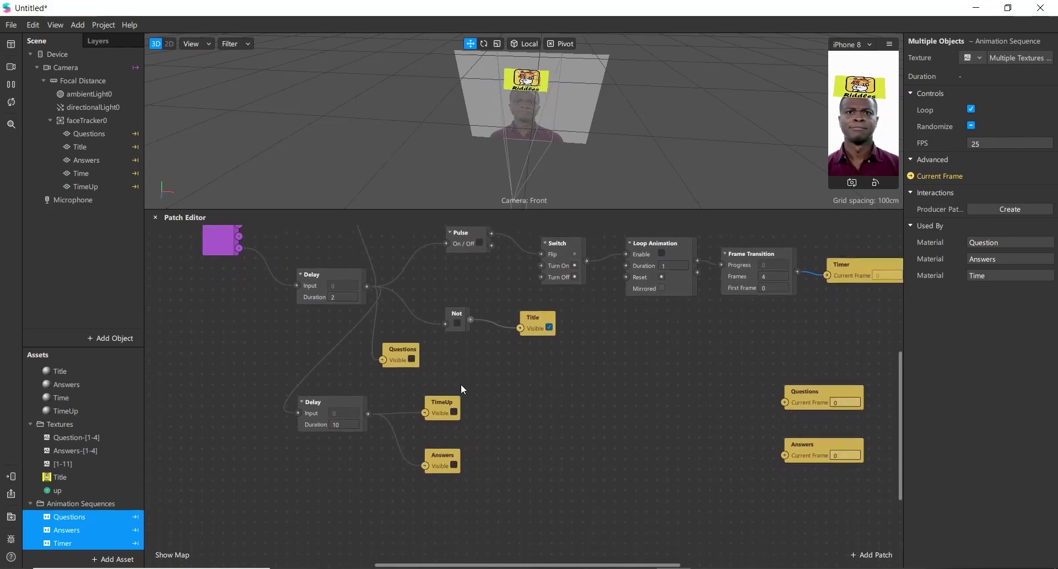
pyautogui.scroll(5, 464, 382)
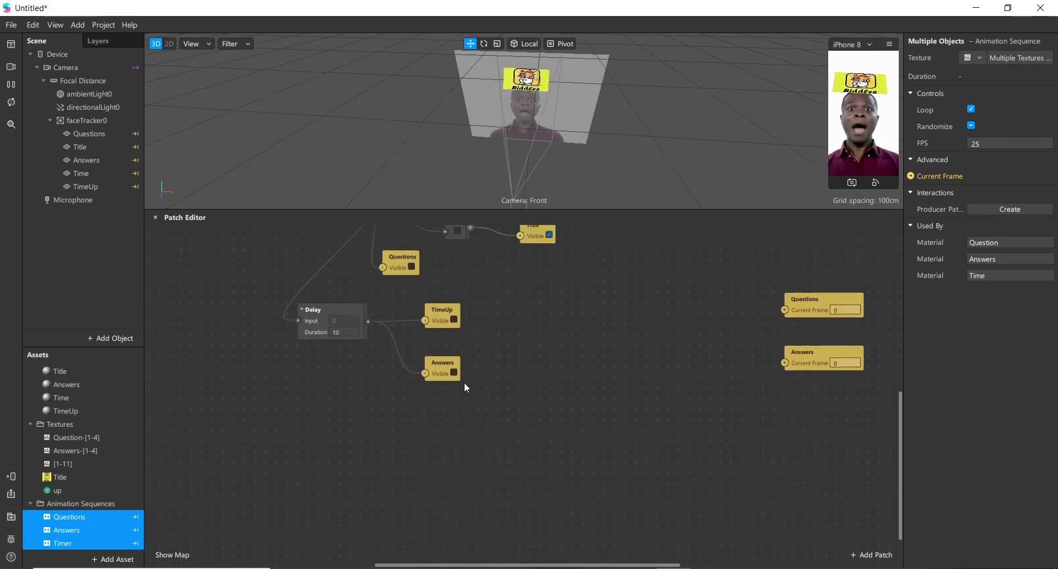
pyautogui.moveTo(318, 365); pyautogui.dragTo(306, 312)
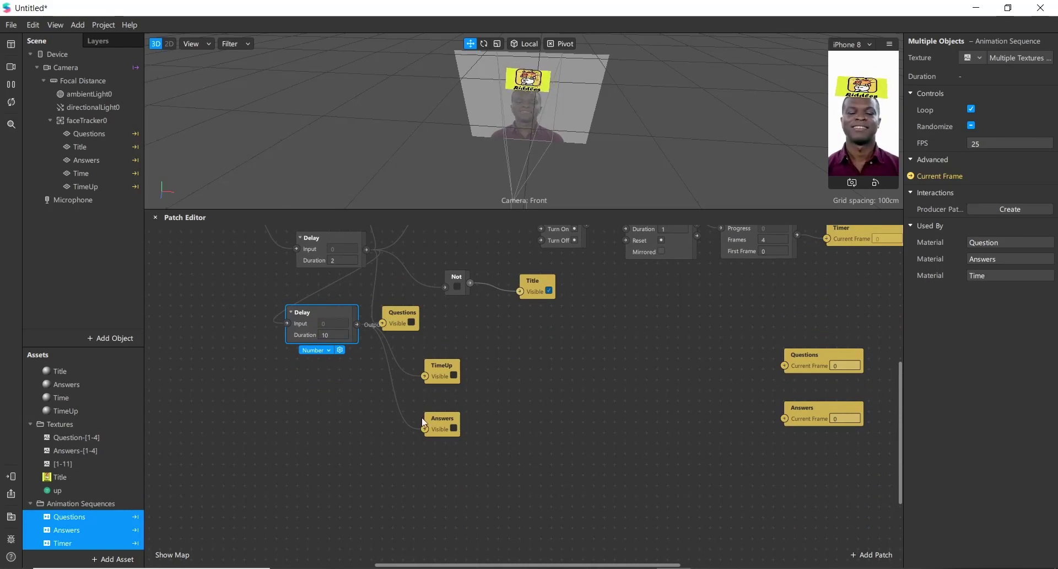
pyautogui.click(437, 365)
pyautogui.moveTo(438, 365); pyautogui.dragTo(417, 354)
pyautogui.moveTo(448, 412); pyautogui.dragTo(448, 401)
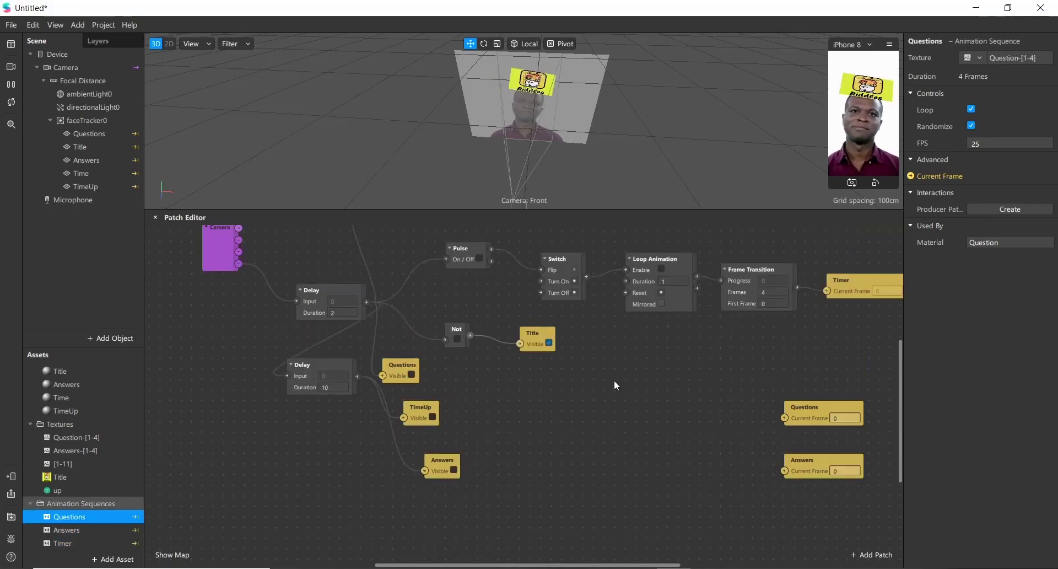
pyautogui.scroll(-1, 488, 432)
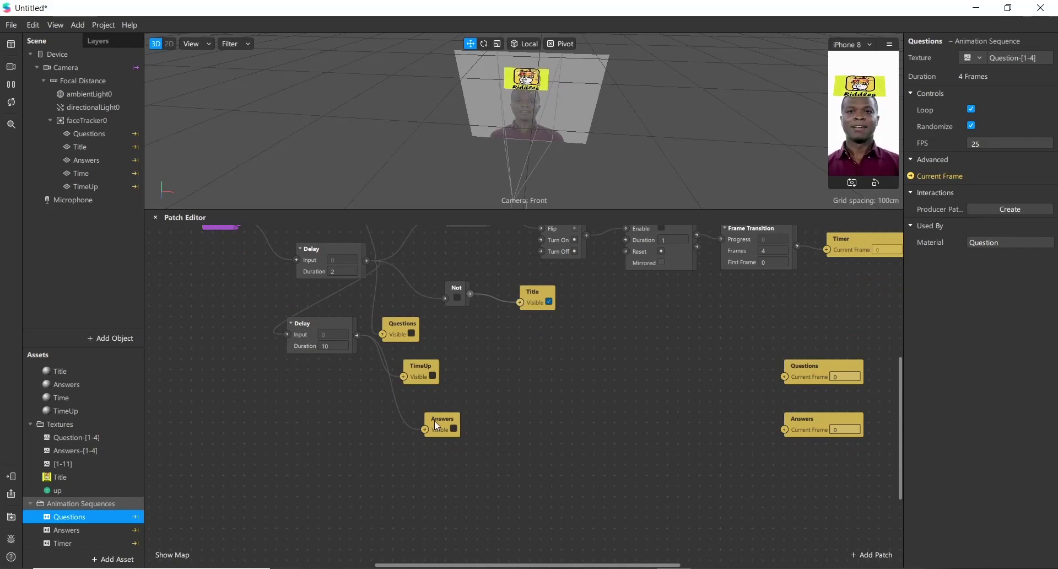
pyautogui.moveTo(434, 421); pyautogui.dragTo(409, 408)
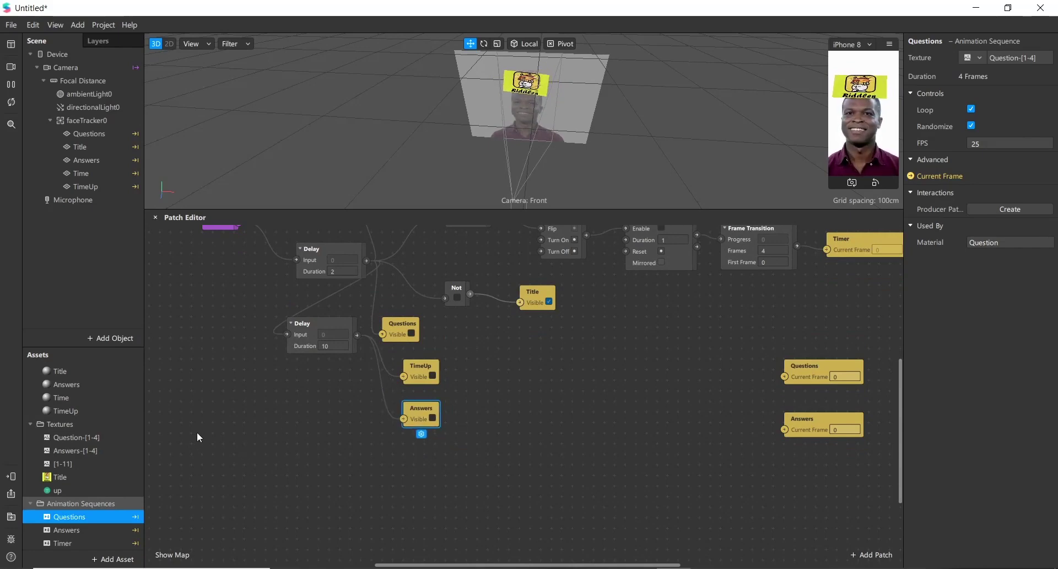
# Add a Runtime patch below the second Delay and feed it into the Value input of a new Offset patch placed nearby.
pyautogui.doubleClick(216, 418)
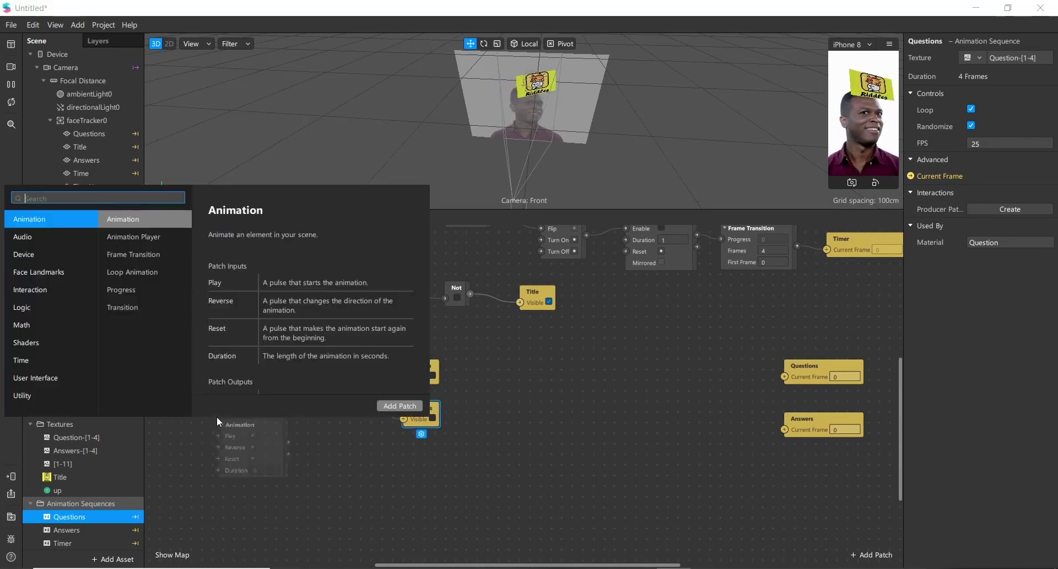
pyautogui.write('runt')
pyautogui.press('Return')
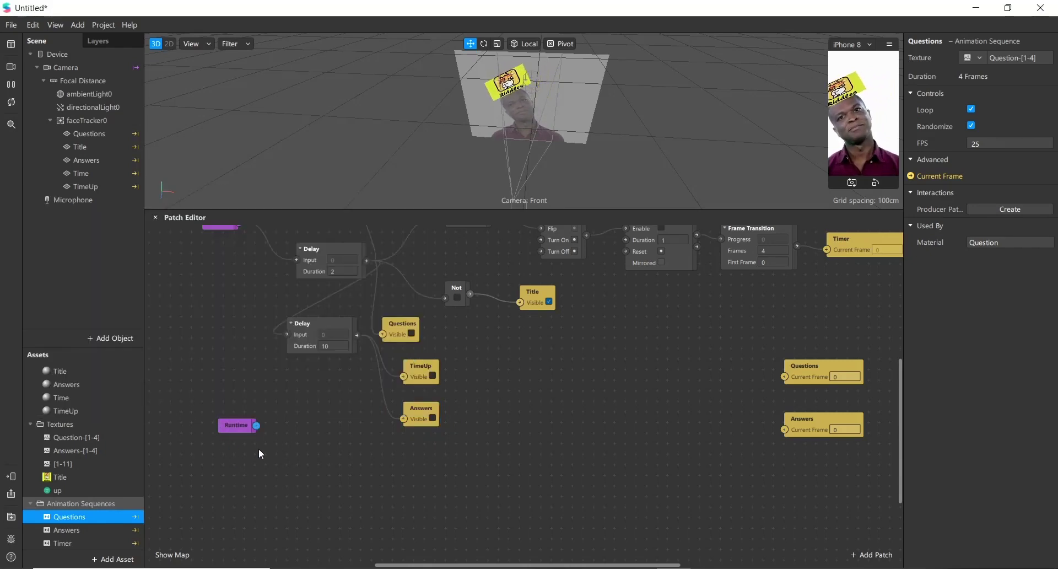
pyautogui.moveTo(257, 427); pyautogui.dragTo(402, 494)
pyautogui.write('off')
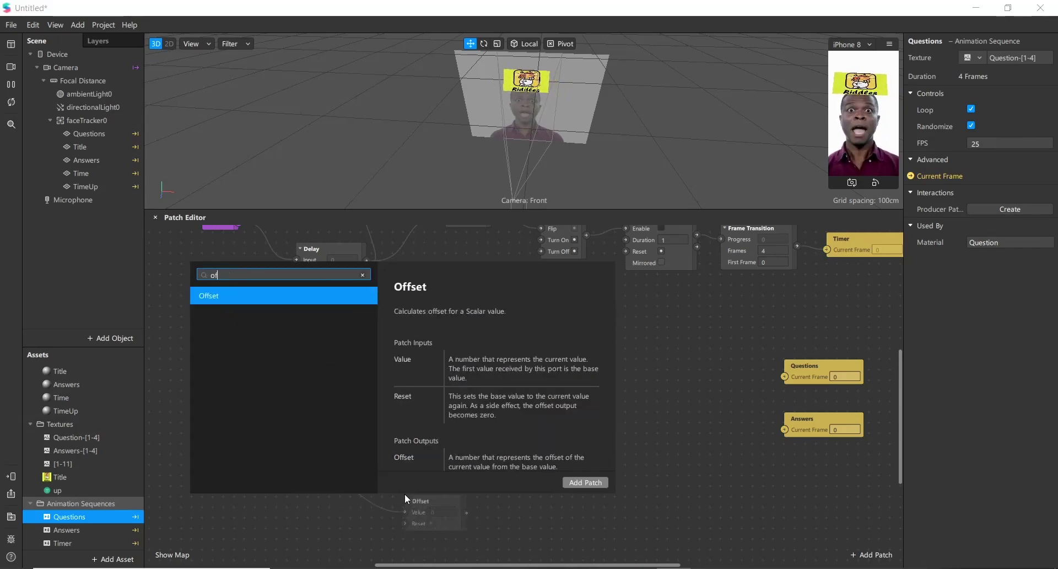
pyautogui.press('Return')
pyautogui.moveTo(405, 494); pyautogui.dragTo(329, 444)
# Add a Less Than patch fed by the Offset output, place it beside Offset, and set its comparison value to 2.
pyautogui.moveTo(390, 462); pyautogui.dragTo(485, 469)
pyautogui.write('less')
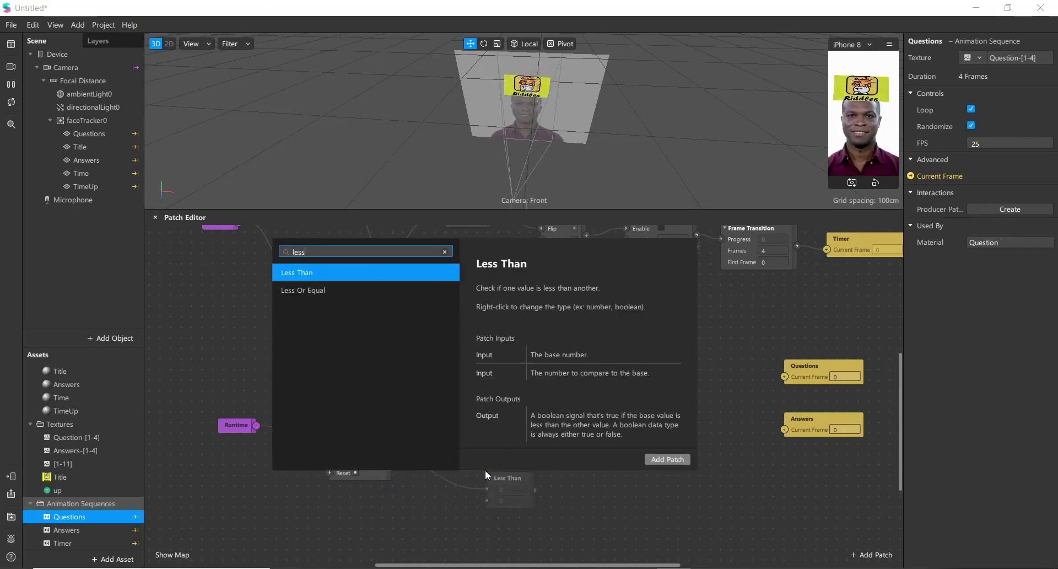
pyautogui.press('Return')
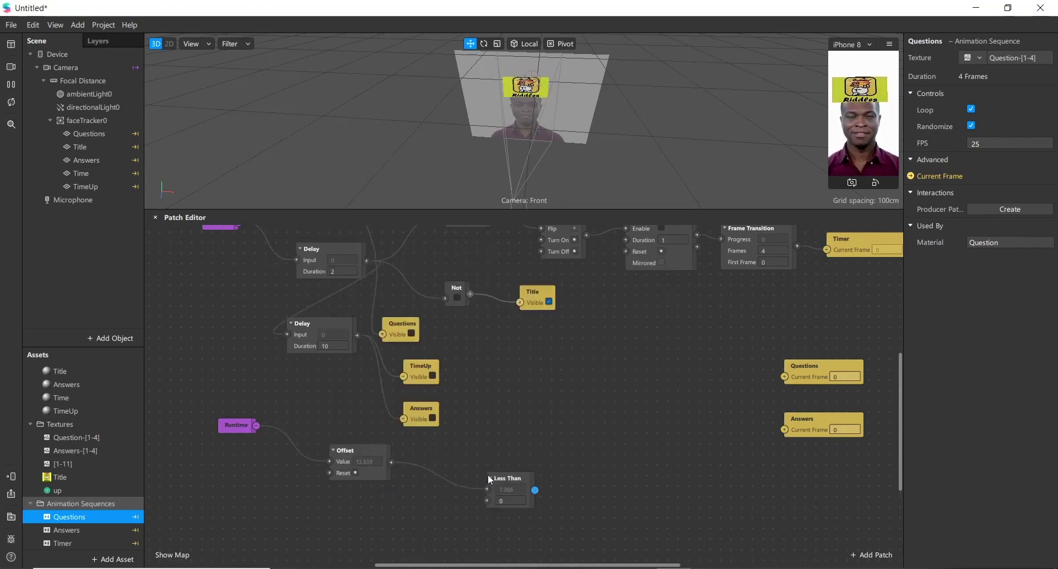
pyautogui.moveTo(501, 476); pyautogui.dragTo(432, 459)
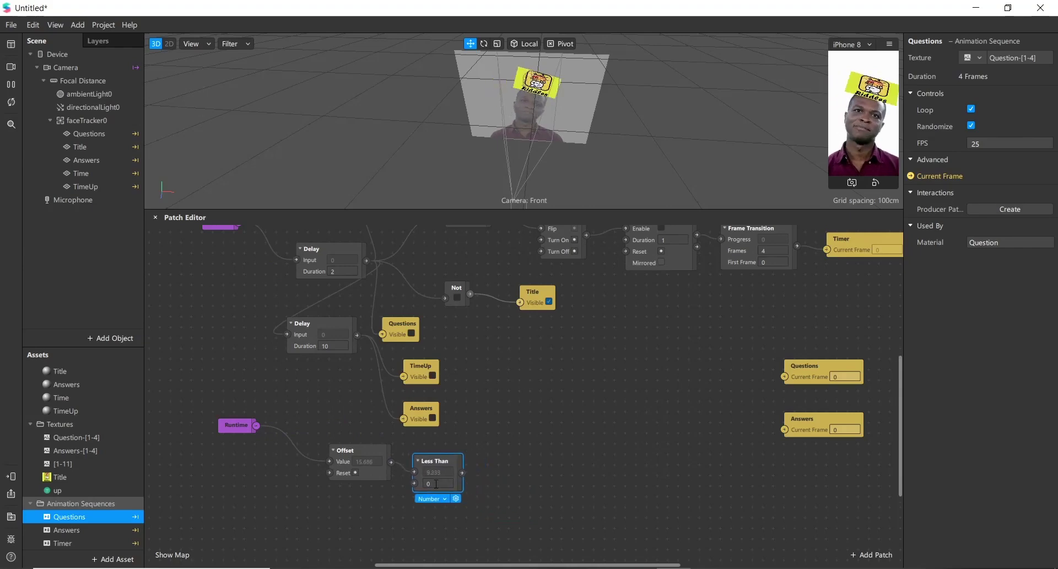
pyautogui.click(436, 483)
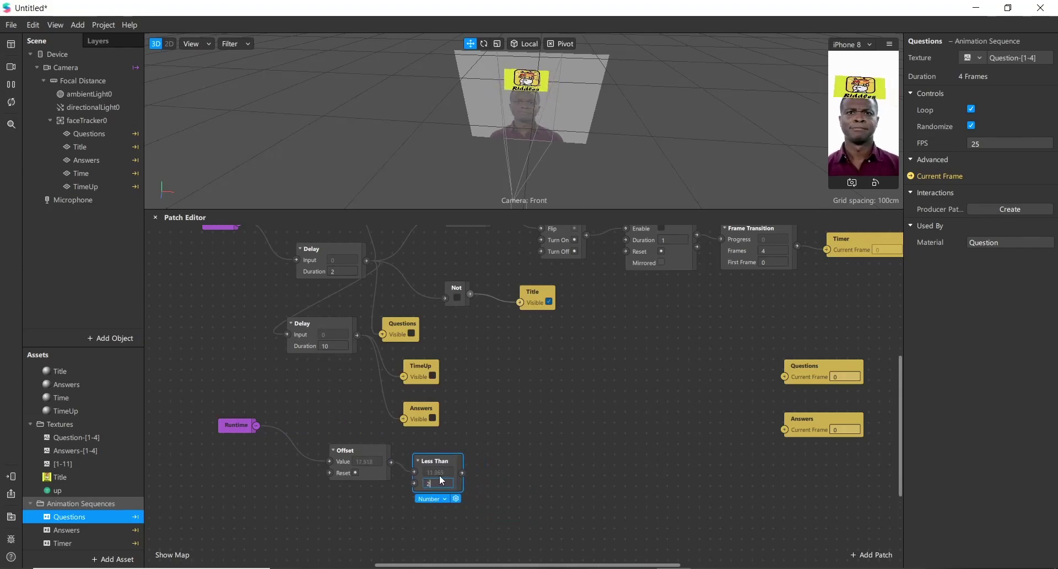
pyautogui.write('2')
pyautogui.press('Return')
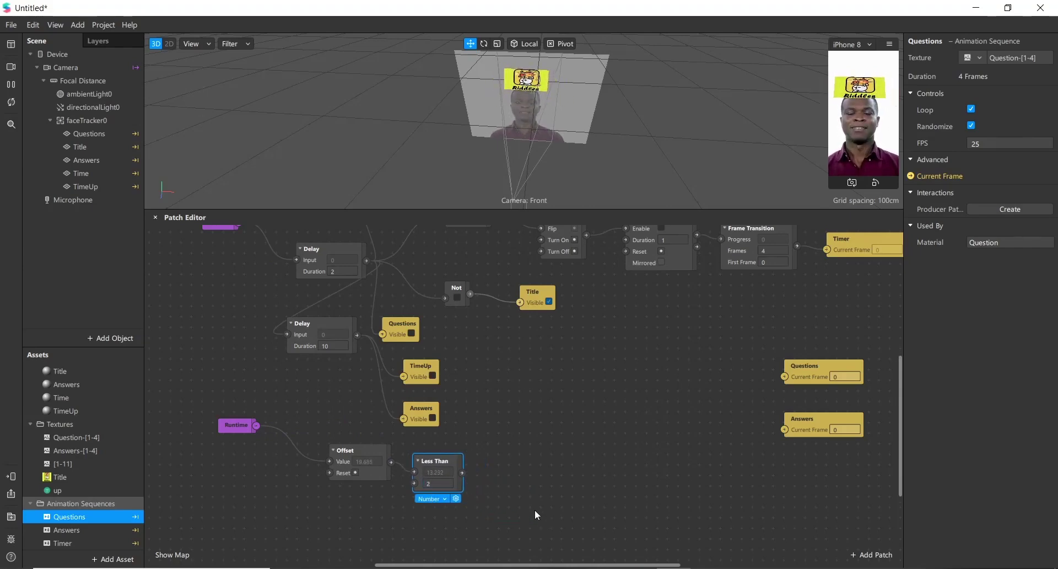
# Add a Loop Animation patch whose Enable input is fed by Less Than, and place it just beside that patch.
pyautogui.moveTo(463, 472); pyautogui.dragTo(508, 483)
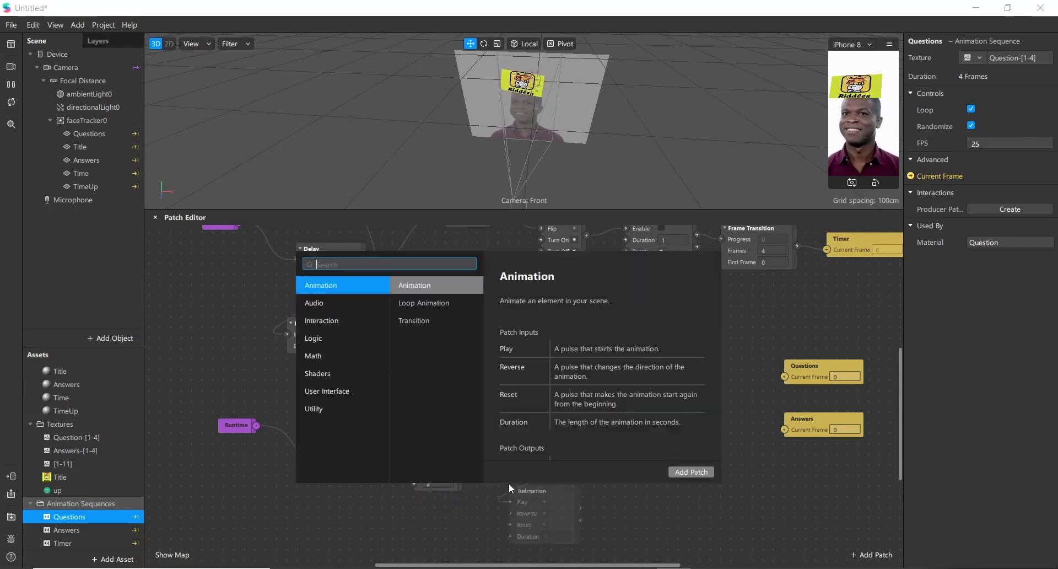
pyautogui.write('loop')
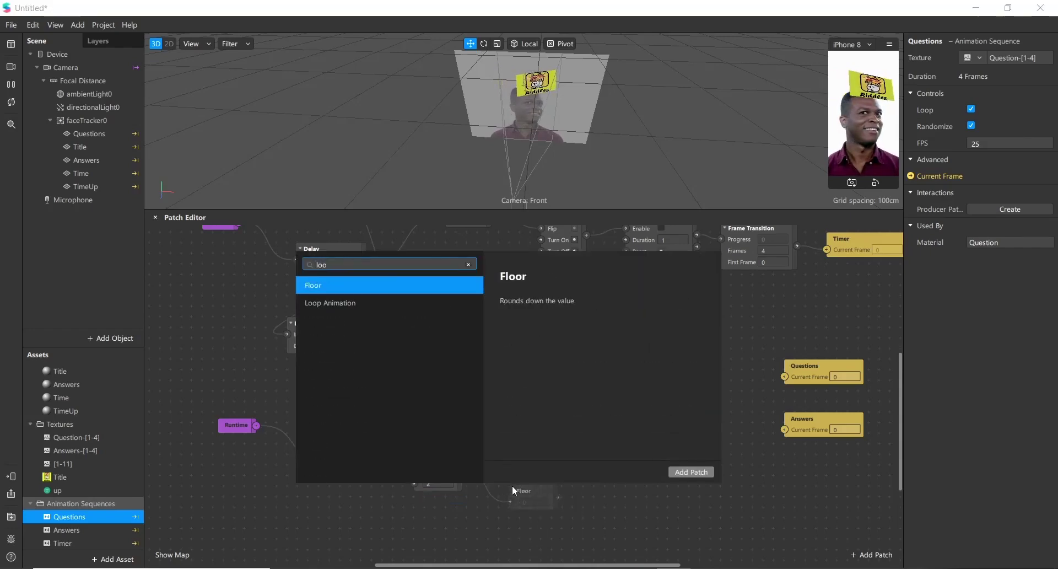
pyautogui.press('Return')
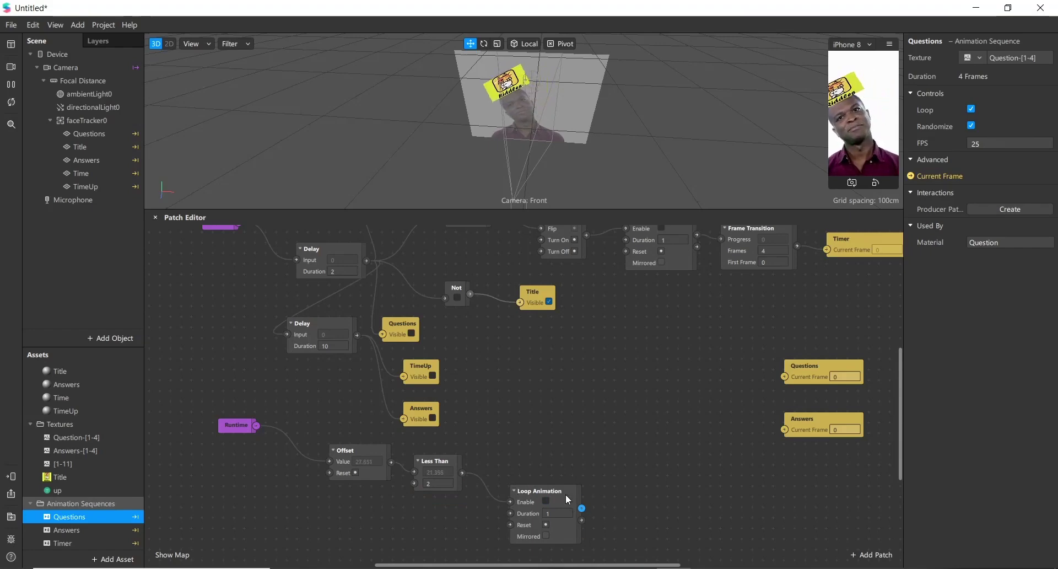
pyautogui.moveTo(565, 493); pyautogui.dragTo(554, 485)
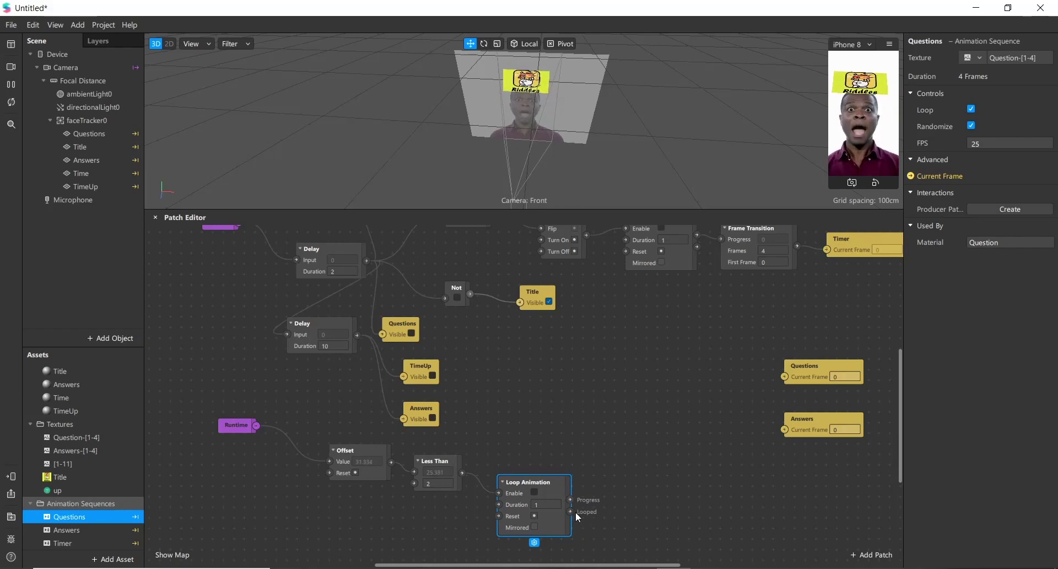
# Add a Random patch triggered by Loop Animation's Looped output, place it alongside, and set its End Value to 4.
pyautogui.moveTo(570, 510); pyautogui.dragTo(656, 508)
pyautogui.write('ra')
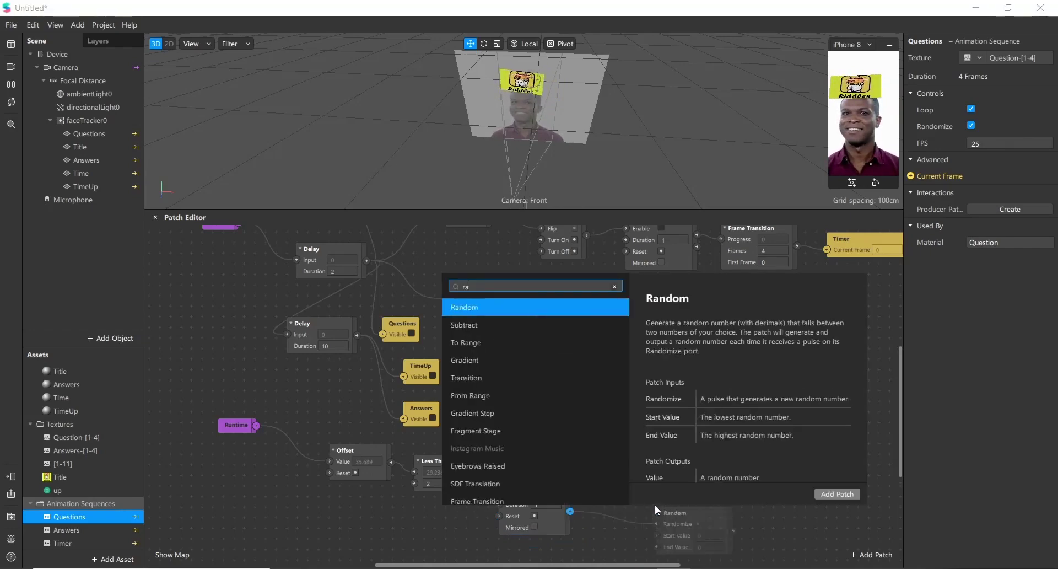
pyautogui.press('Return')
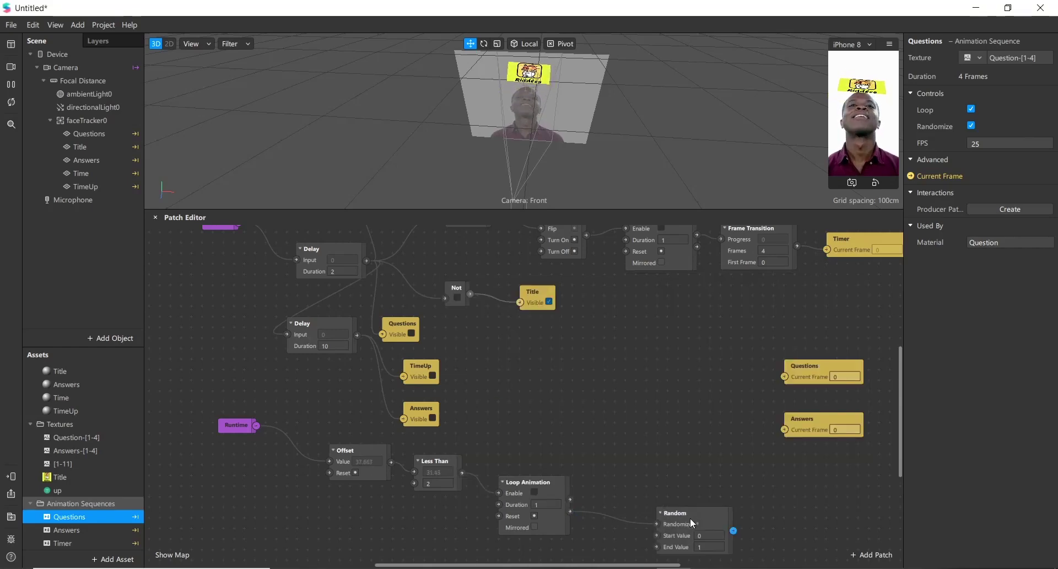
pyautogui.moveTo(679, 520); pyautogui.dragTo(615, 498)
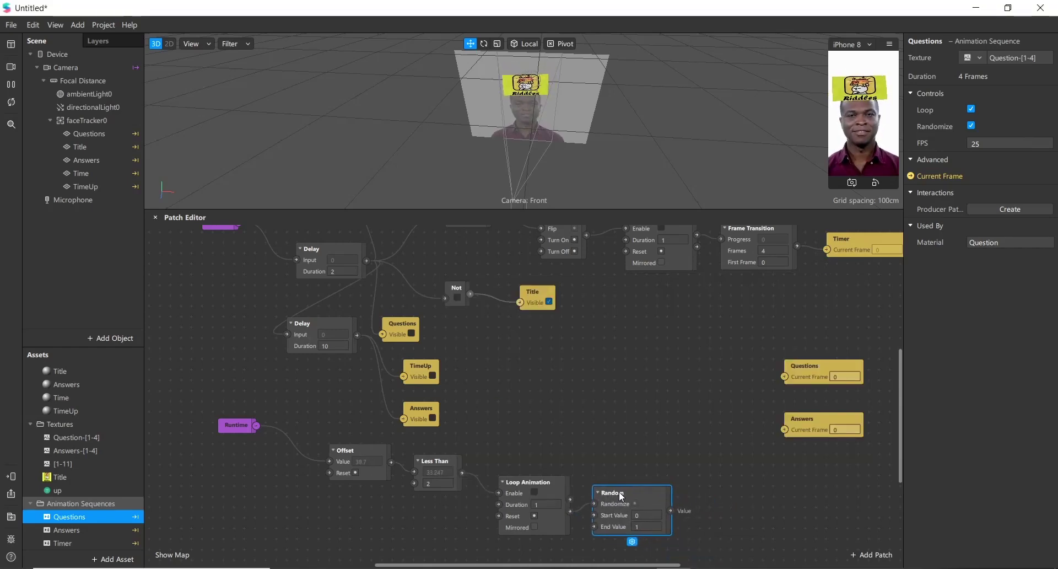
pyautogui.click(645, 526)
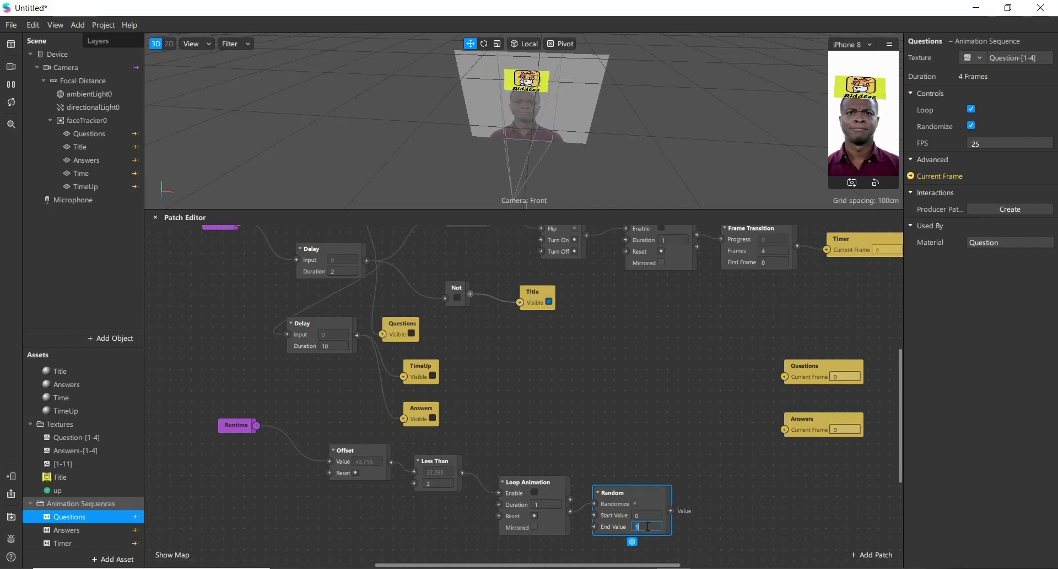
pyautogui.write('4')
pyautogui.press('Return')
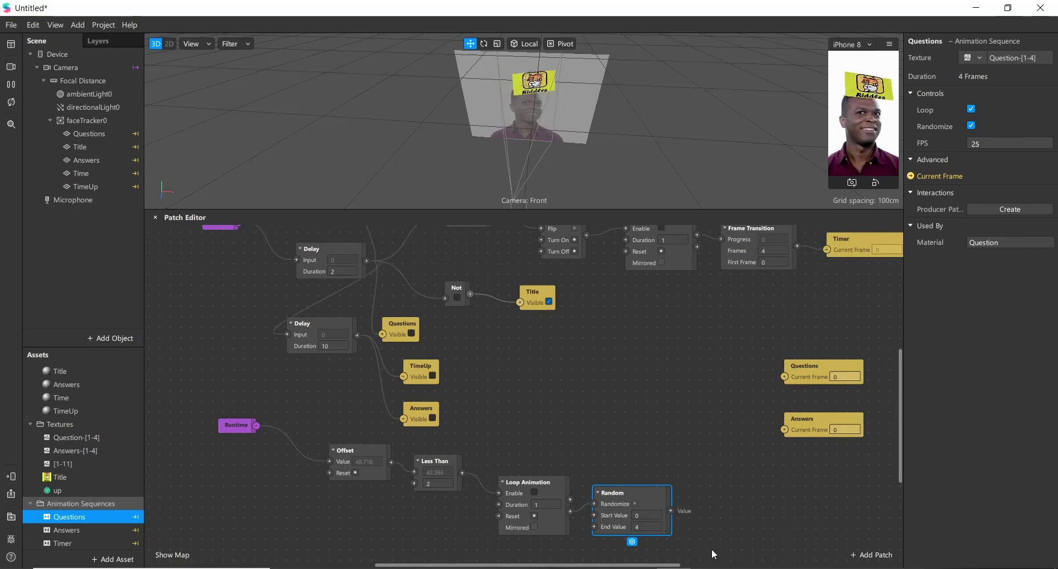
# Add a Round patch fed by the Random patch's Value output.
pyautogui.moveTo(675, 513); pyautogui.dragTo(715, 488)
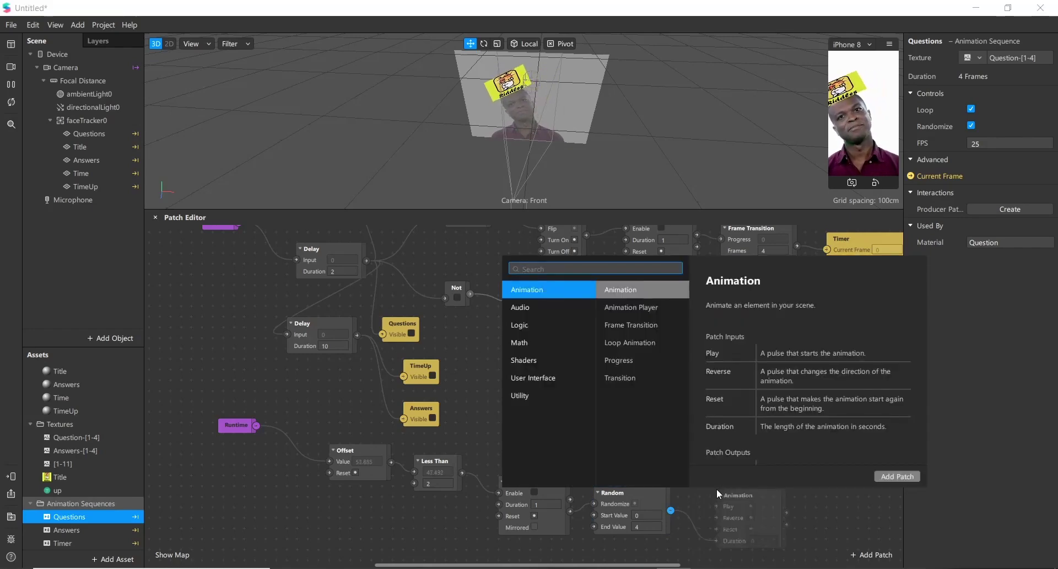
pyautogui.write('roun')
pyautogui.press('Return')
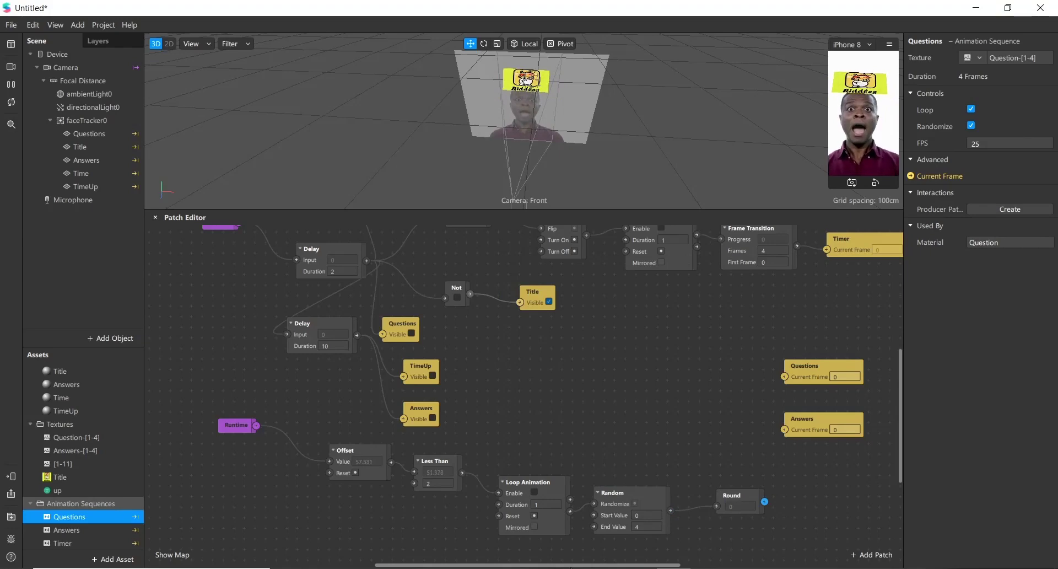
# Rearrange the Questions and Answers Current Frame patches around the Round patch, and connect Round's output to Questions' Current Frame.
pyautogui.moveTo(579, 563); pyautogui.dragTo(672, 563)
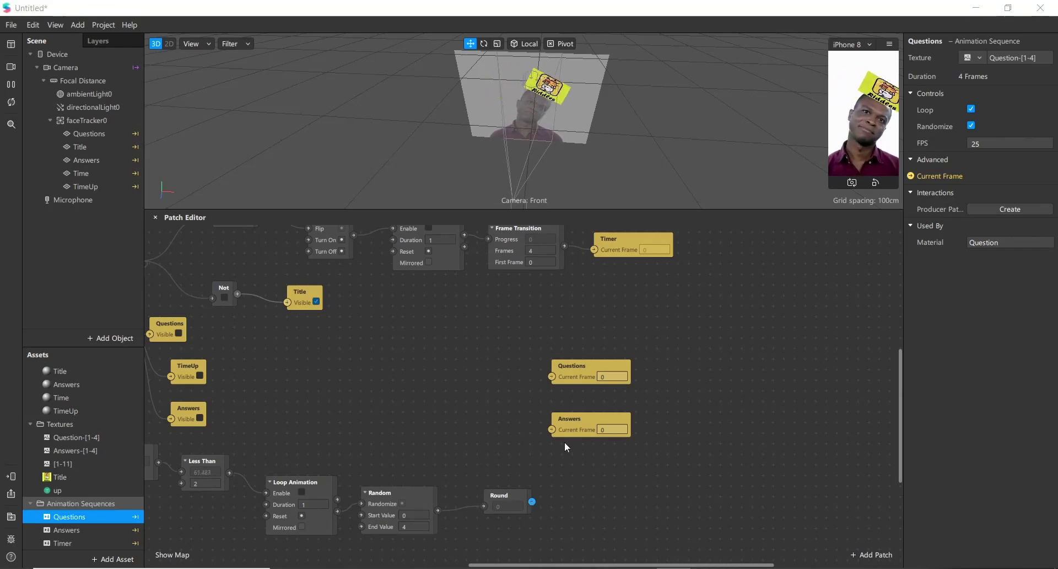
pyautogui.moveTo(577, 362); pyautogui.dragTo(720, 445)
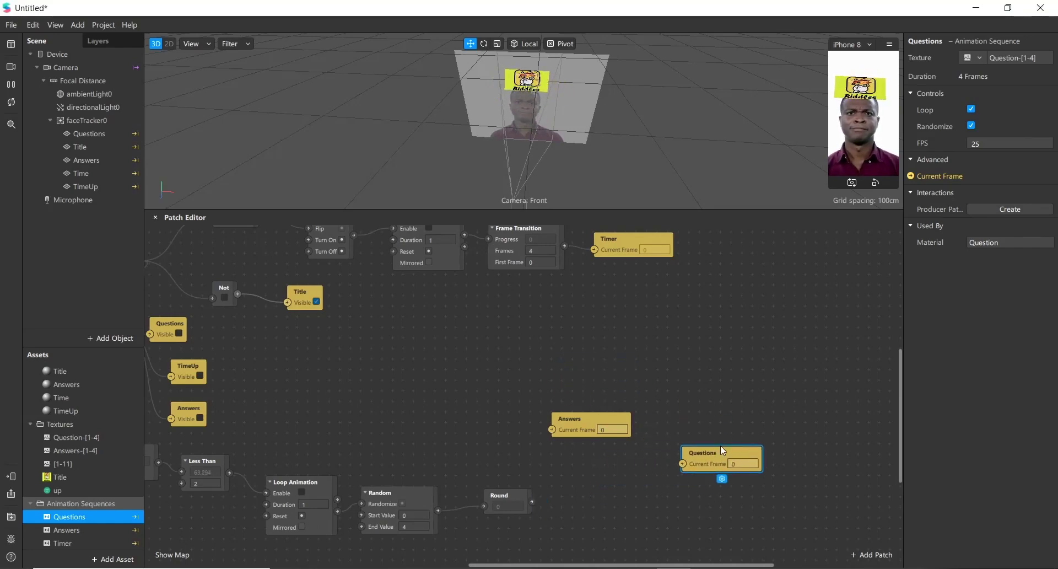
pyautogui.moveTo(571, 423); pyautogui.dragTo(740, 360)
# Add a Delay patch fed by the Round output, place it beside Round, and set its Duration to 10.
pyautogui.moveTo(698, 464)
pyautogui.mouseDown()
pyautogui.moveTo(565, 422)
pyautogui.moveTo(532, 501)
pyautogui.moveTo(592, 507)
pyautogui.mouseUp()
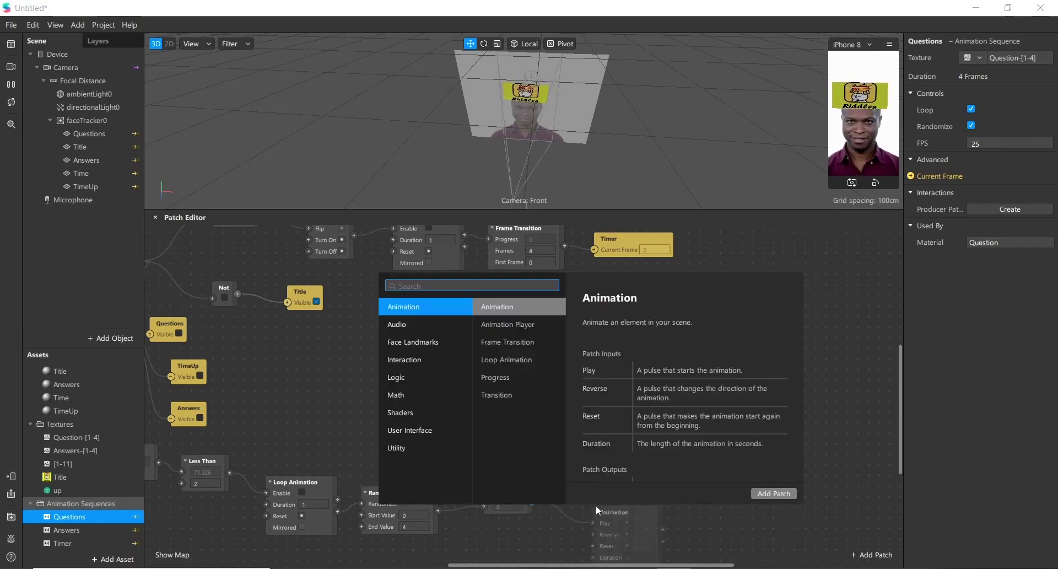
pyautogui.write('de')
pyautogui.press('Return')
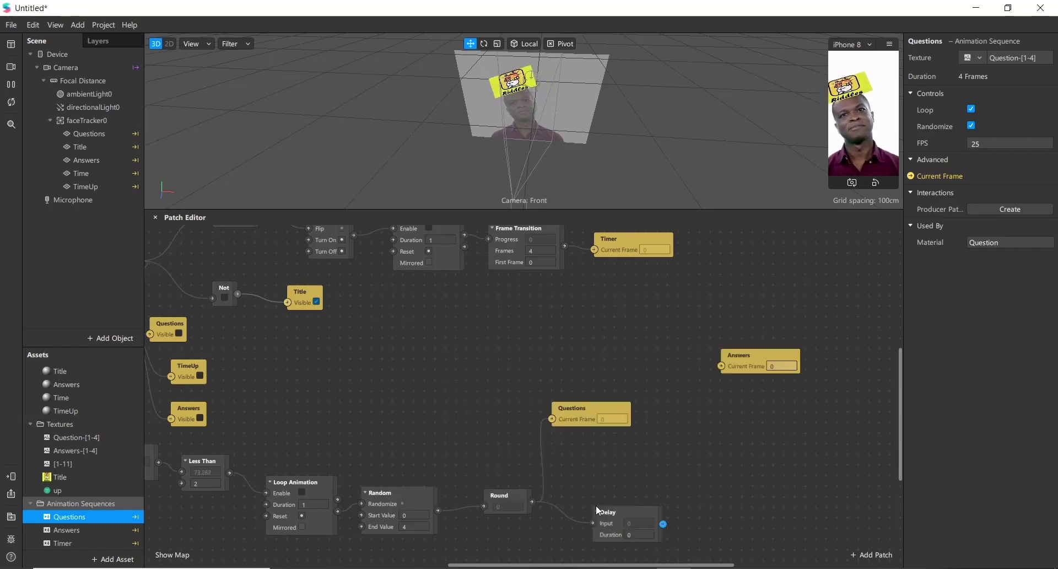
pyautogui.click(606, 509)
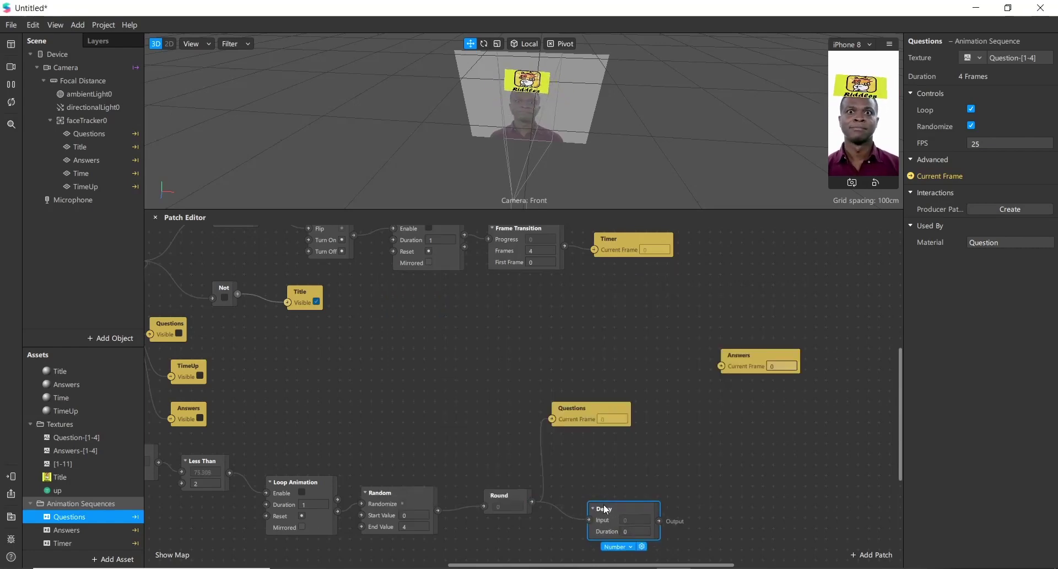
pyautogui.moveTo(606, 509); pyautogui.dragTo(600, 504)
pyautogui.click(631, 525)
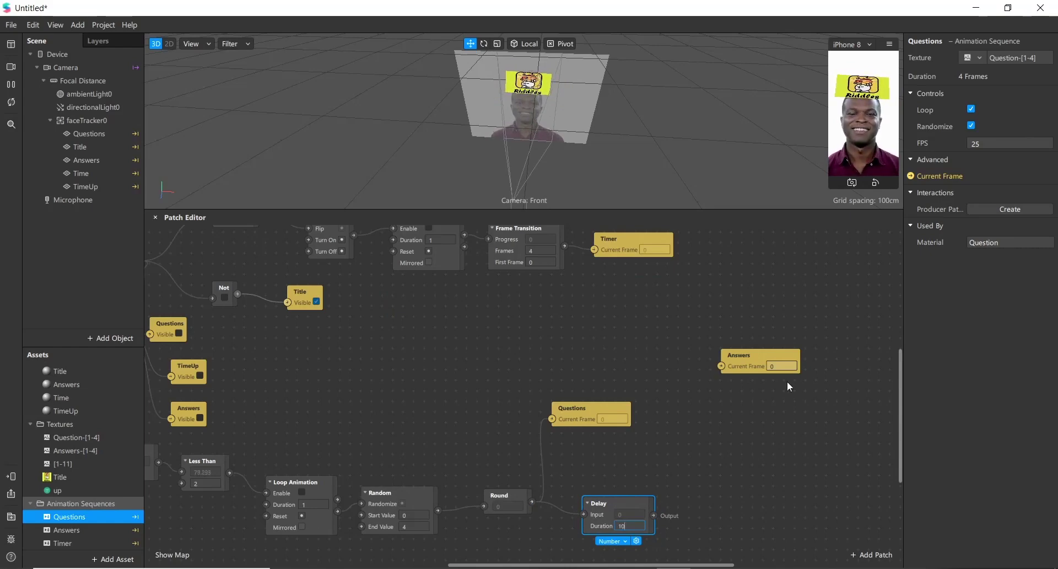
# Move the Answers Current Frame patch next to the new Delay and connect the Delay output to its Current Frame.
pyautogui.moveTo(768, 365); pyautogui.dragTo(716, 531)
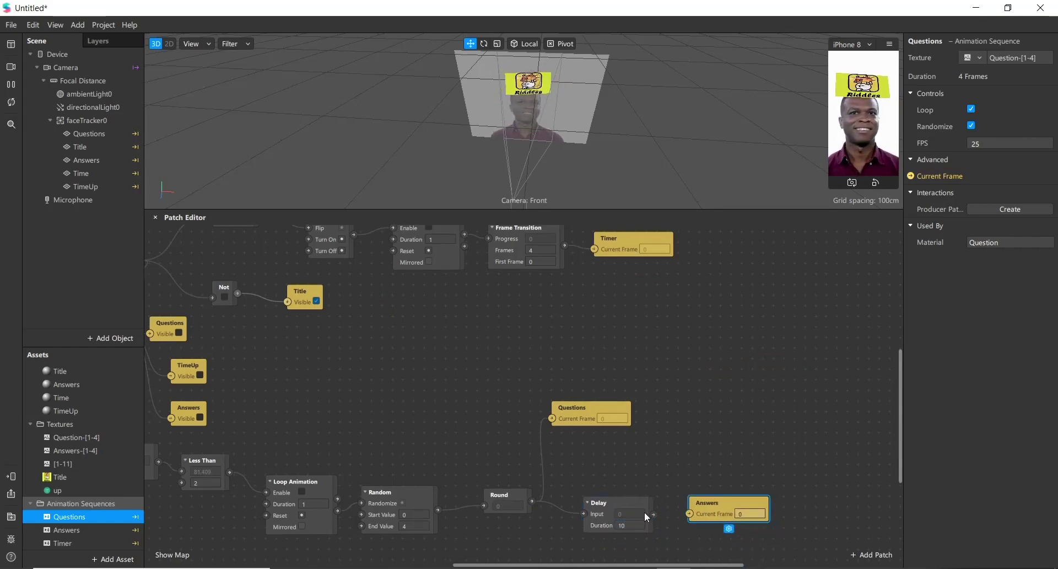
pyautogui.moveTo(655, 514); pyautogui.dragTo(689, 514)
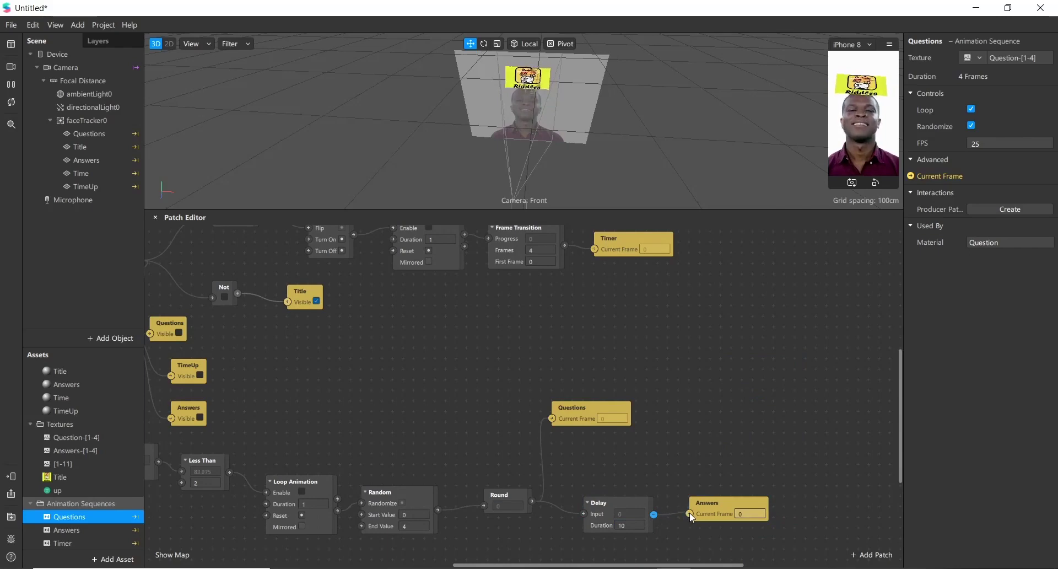
pyautogui.scroll(-8, 621, 507)
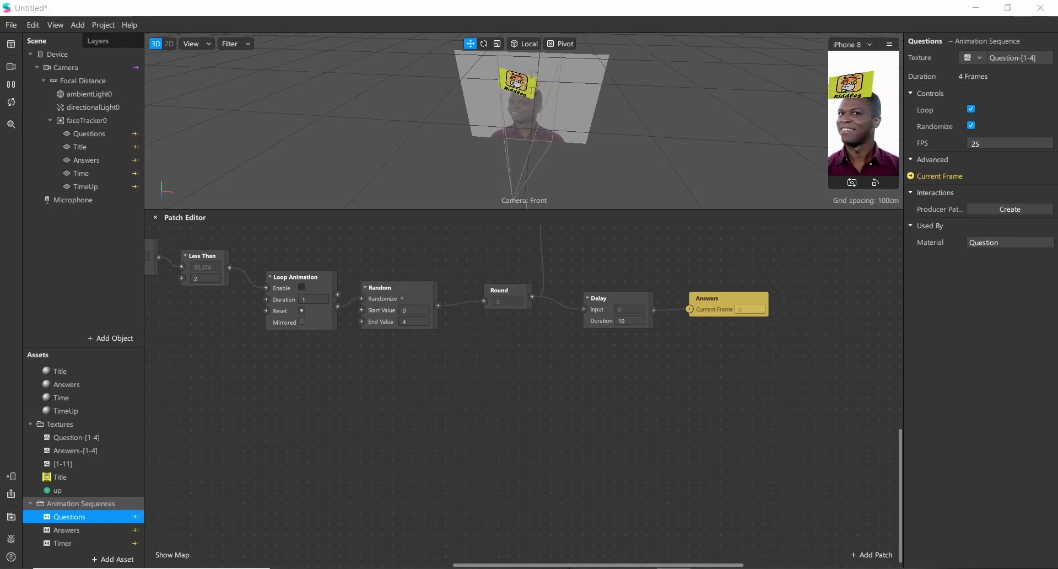
# Connect the Camera patch's Video Recording output to Offset's Reset through a Pulse patch, and place the Pulse below Camera.
pyautogui.moveTo(568, 567); pyautogui.dragTo(456, 565)
pyautogui.scroll(10, 456, 455)
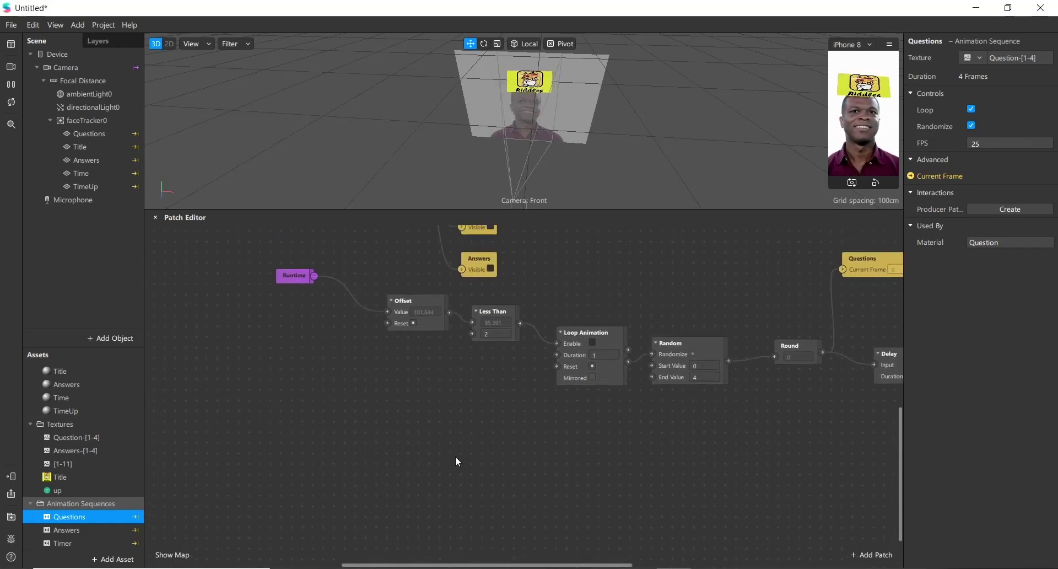
pyautogui.scroll(-1, 309, 288)
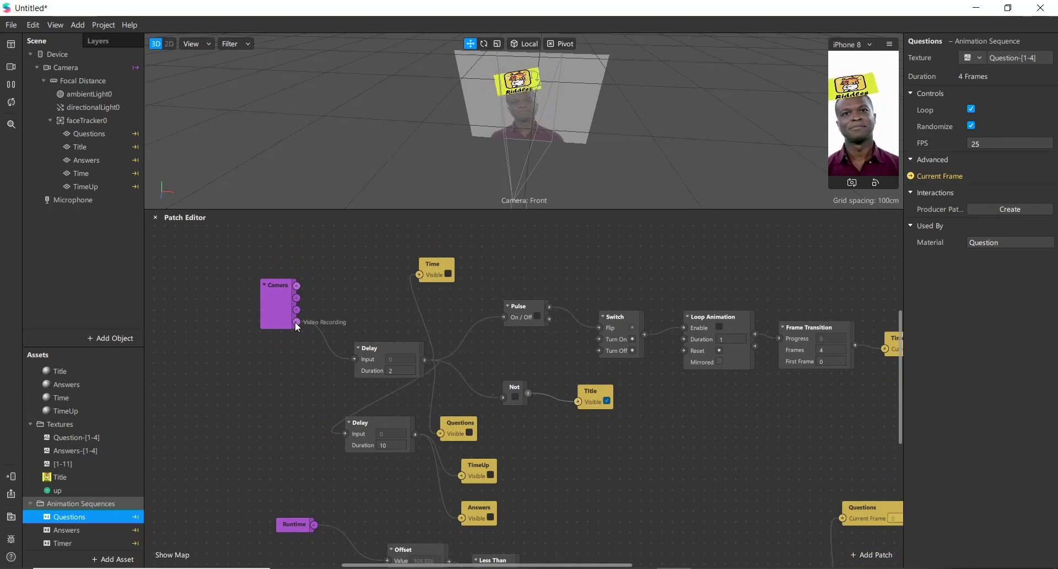
pyautogui.moveTo(301, 328); pyautogui.dragTo(385, 538)
pyautogui.scroll(-1, 384, 547)
pyautogui.moveTo(360, 265); pyautogui.dragTo(282, 369)
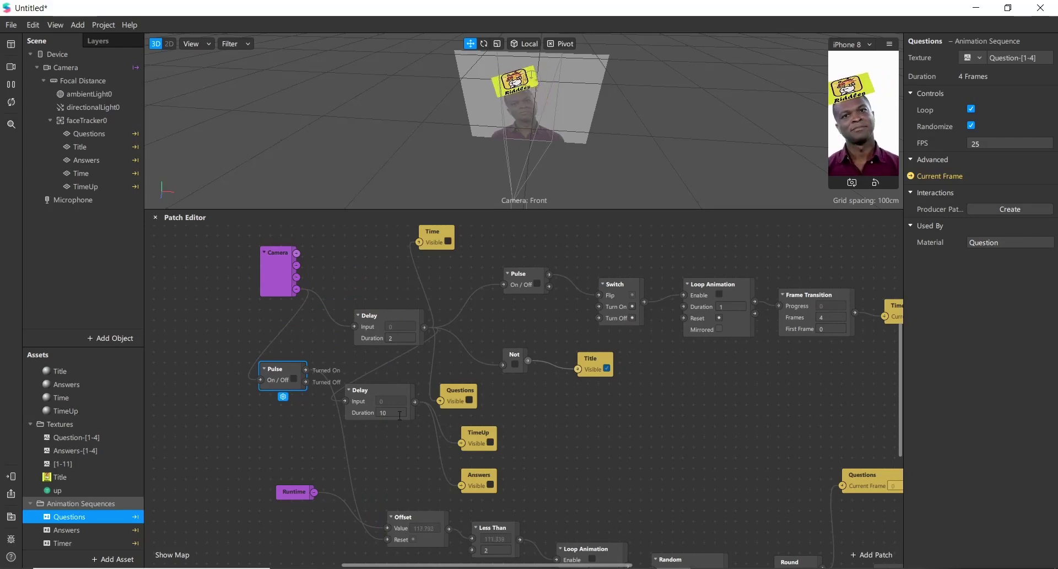
# Feed the 2-second Delay from the Camera patch's first output instead of Video Recording, and enlarge the viewport and simulator preview.
pyautogui.scroll(-1, 546, 435)
pyautogui.scroll(1, 547, 464)
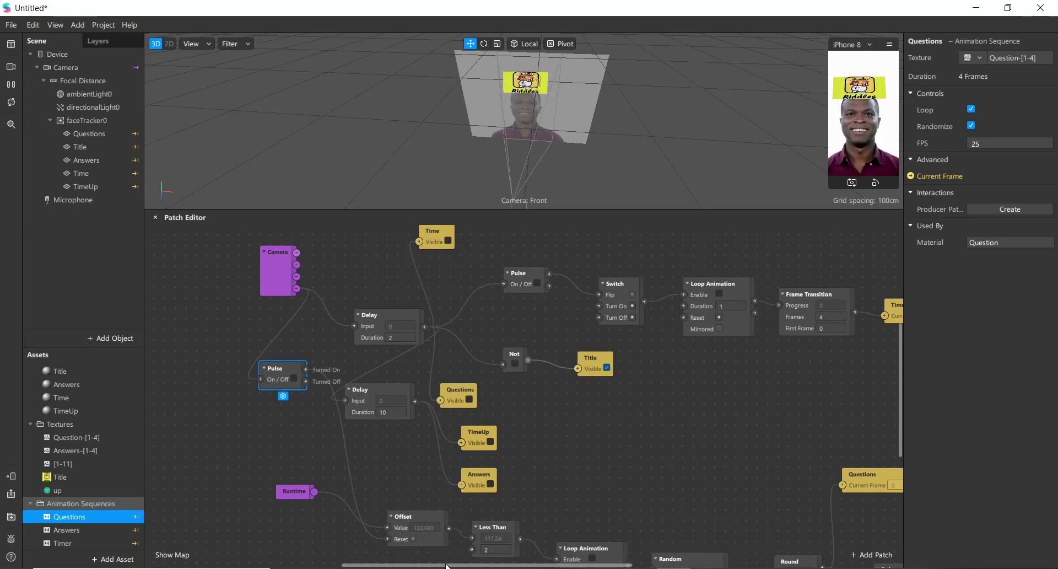
pyautogui.moveTo(446, 566)
pyautogui.mouseDown()
pyautogui.moveTo(495, 565)
pyautogui.moveTo(456, 565)
pyautogui.mouseUp()
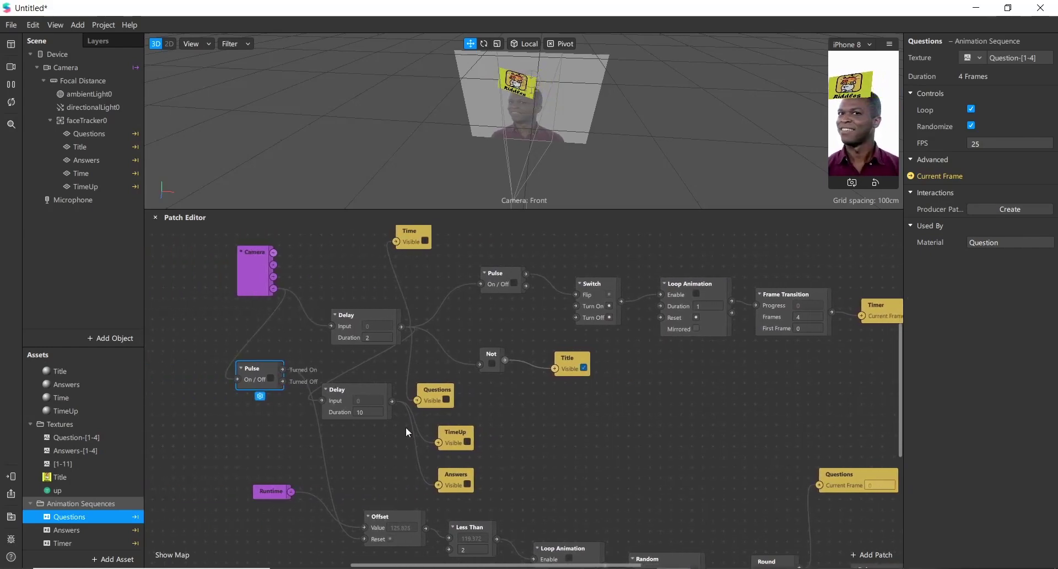
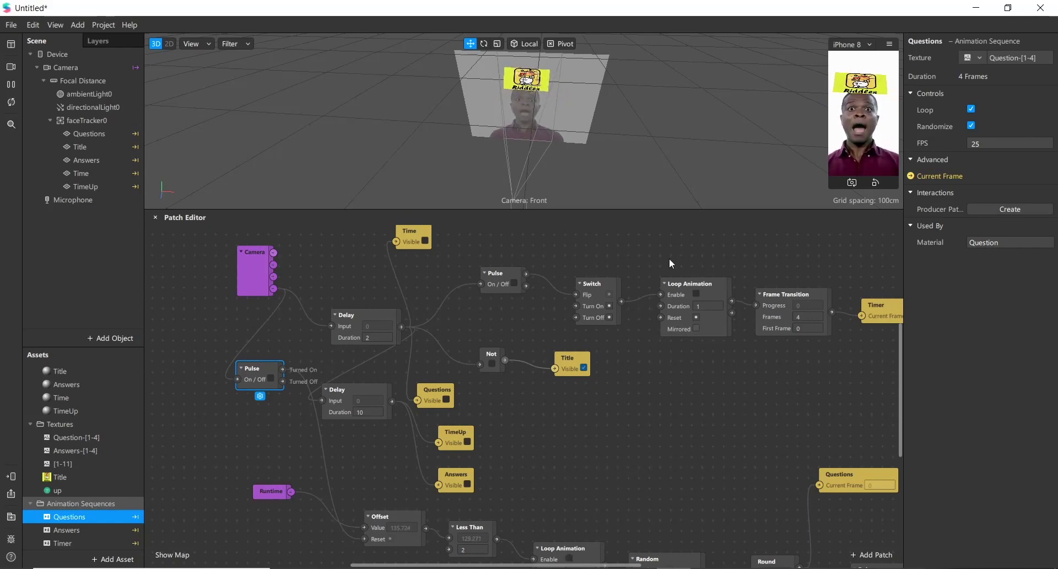
pyautogui.click(286, 257)
pyautogui.moveTo(323, 323); pyautogui.dragTo(331, 327)
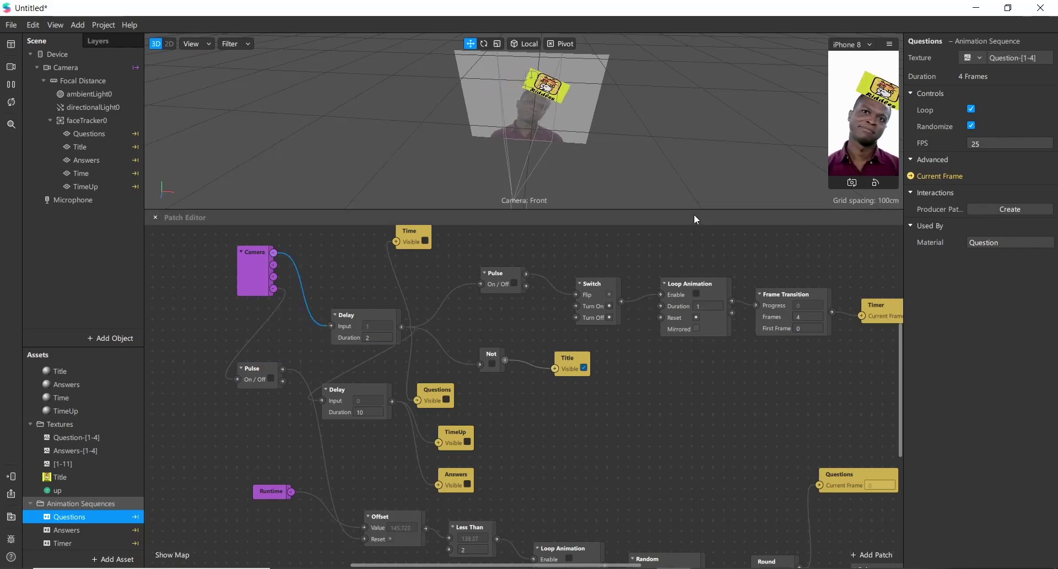
pyautogui.moveTo(695, 210); pyautogui.dragTo(650, 369)
pyautogui.moveTo(830, 151); pyautogui.dragTo(693, 153)
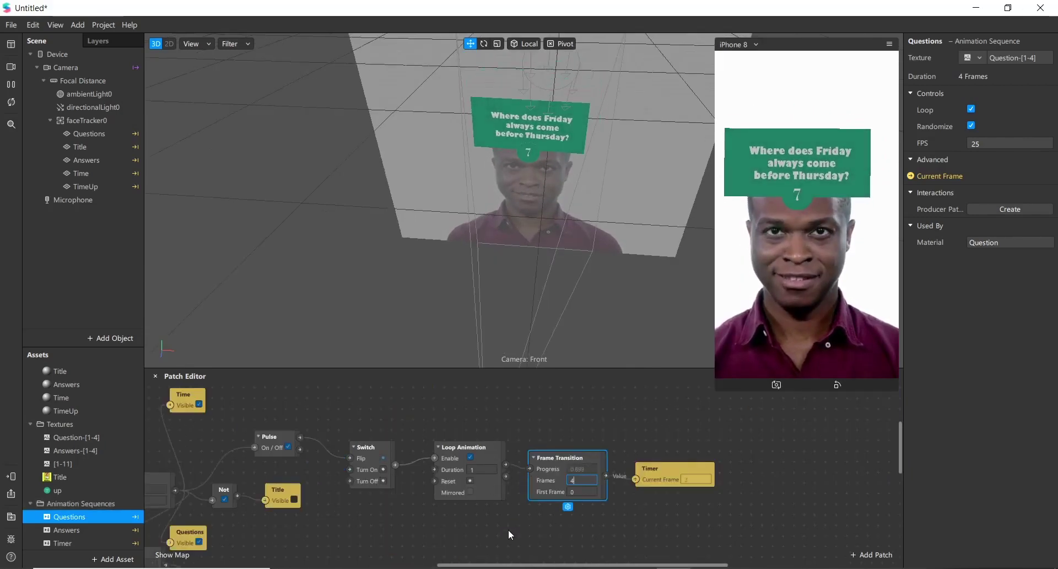
# Set the timer's Loop Animation Duration to 10 and its Frame Transition Frames to 10, and check the countdown in the preview.
pyautogui.hscroll(-3, 530, 534)
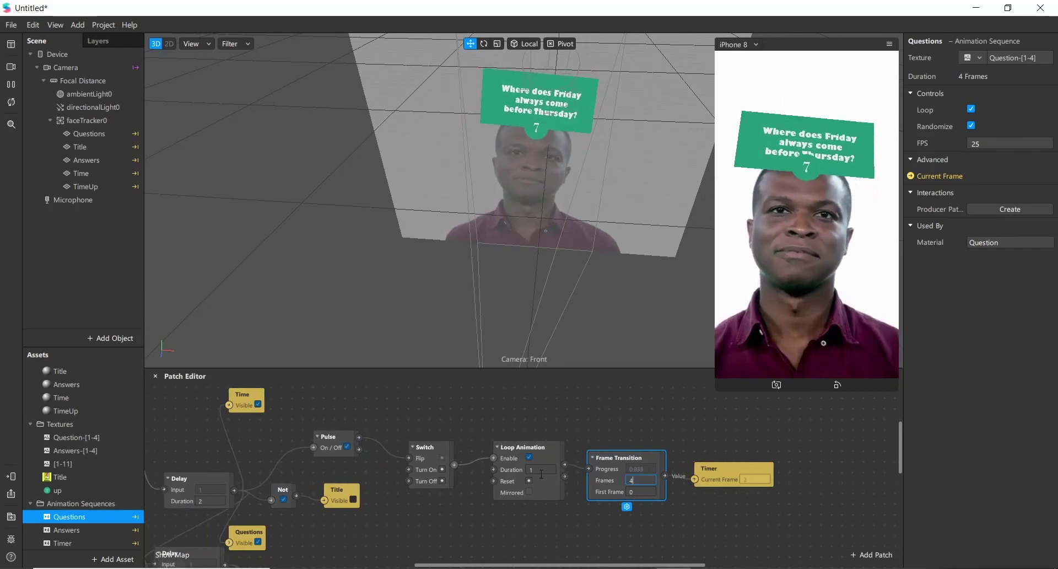
pyautogui.click(539, 470)
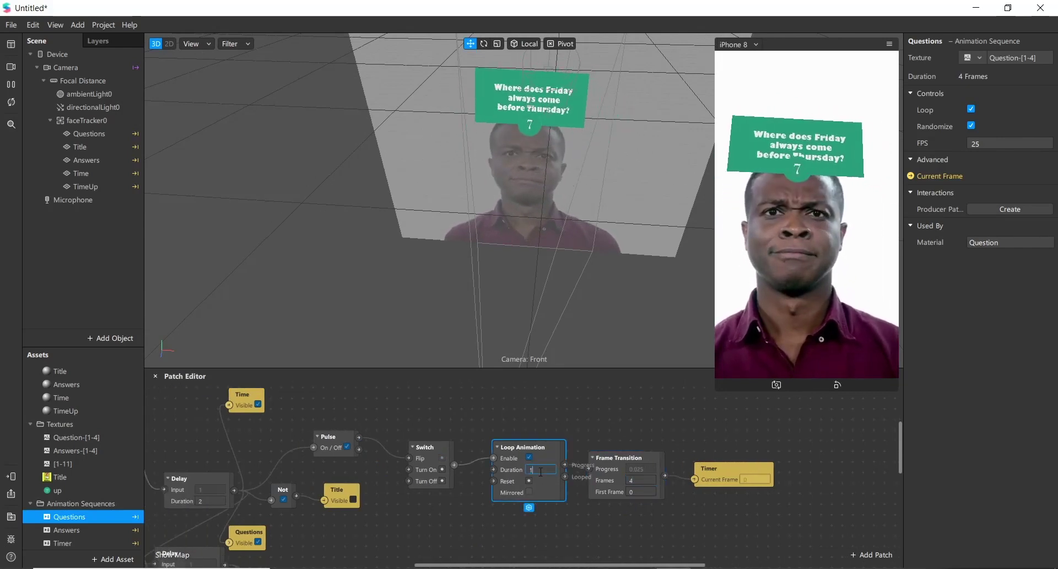
pyautogui.write('0')
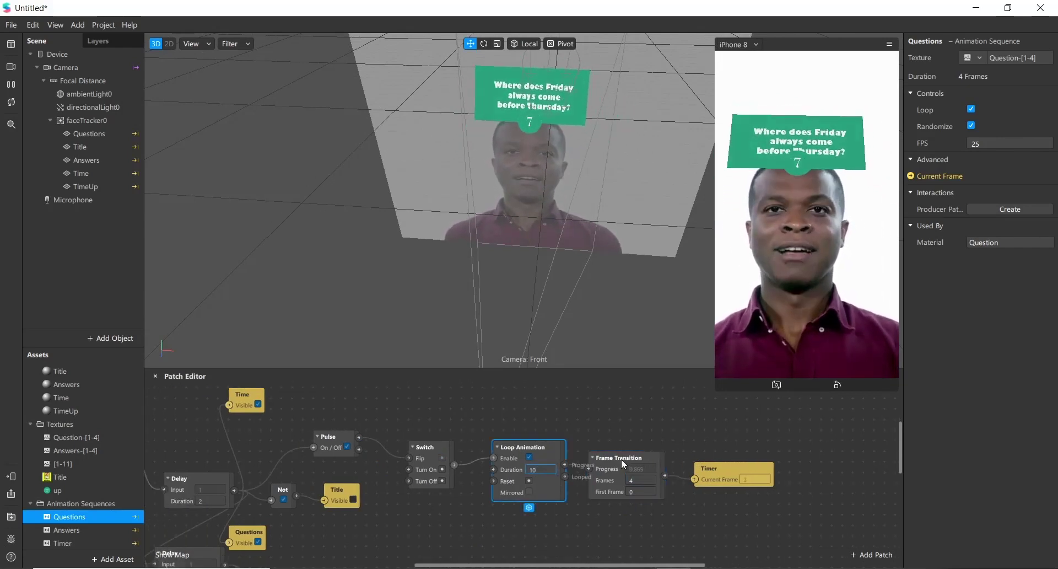
pyautogui.doubleClick(642, 481)
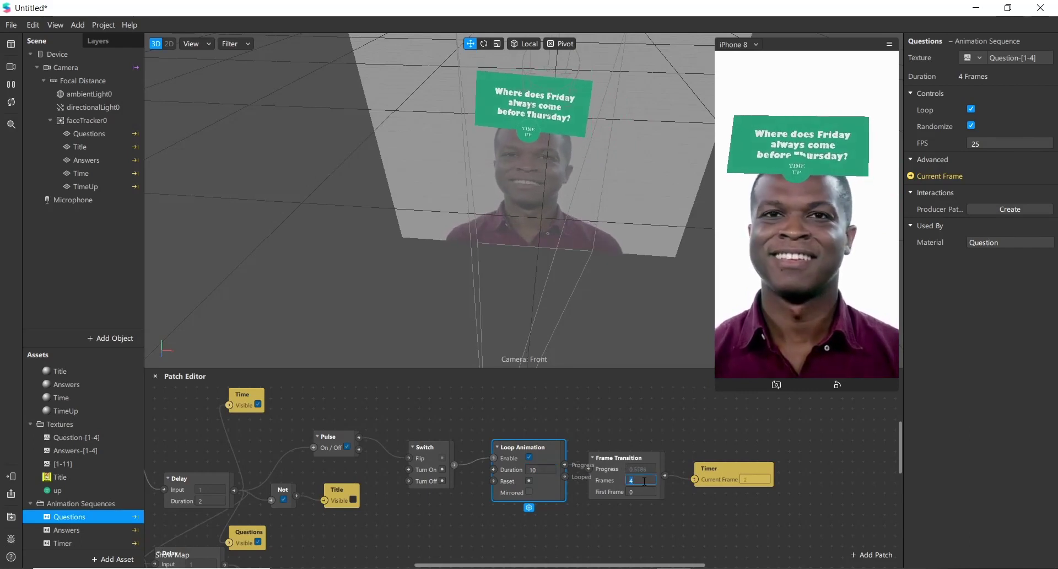
pyautogui.write('10')
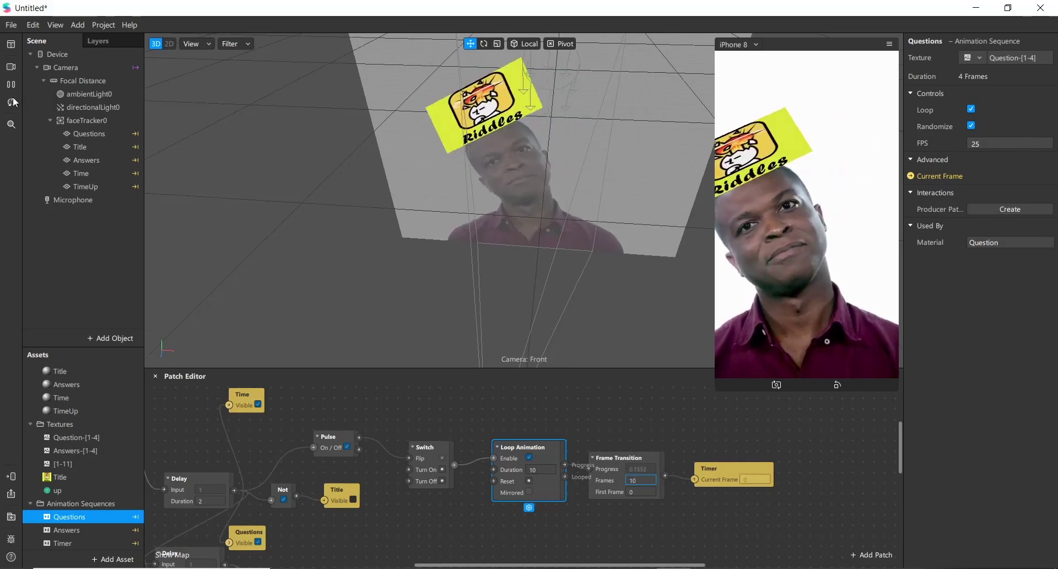
pyautogui.moveTo(507, 410); pyautogui.dragTo(410, 414)
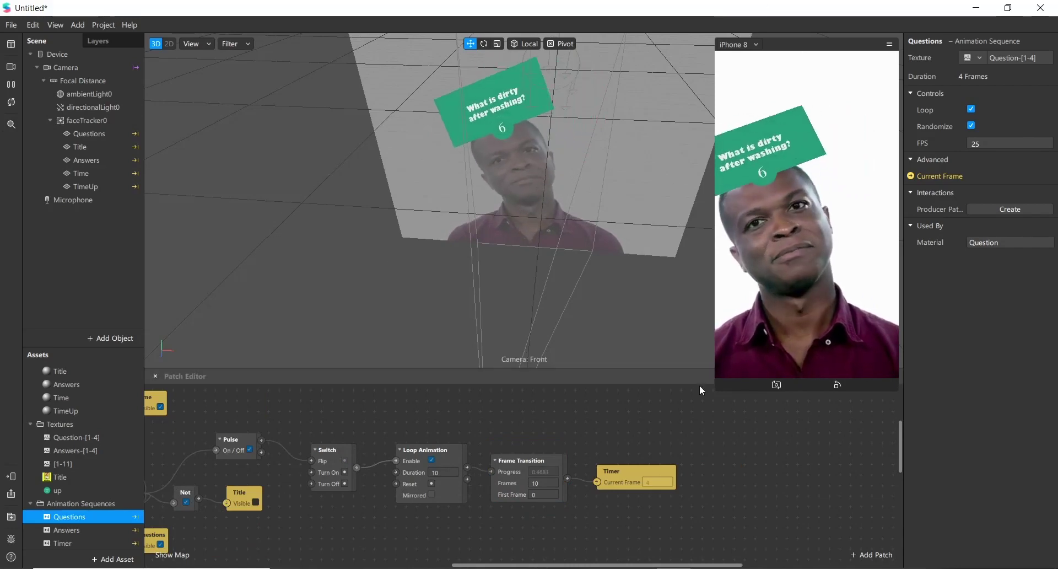
pyautogui.scroll(-2, 702, 410)
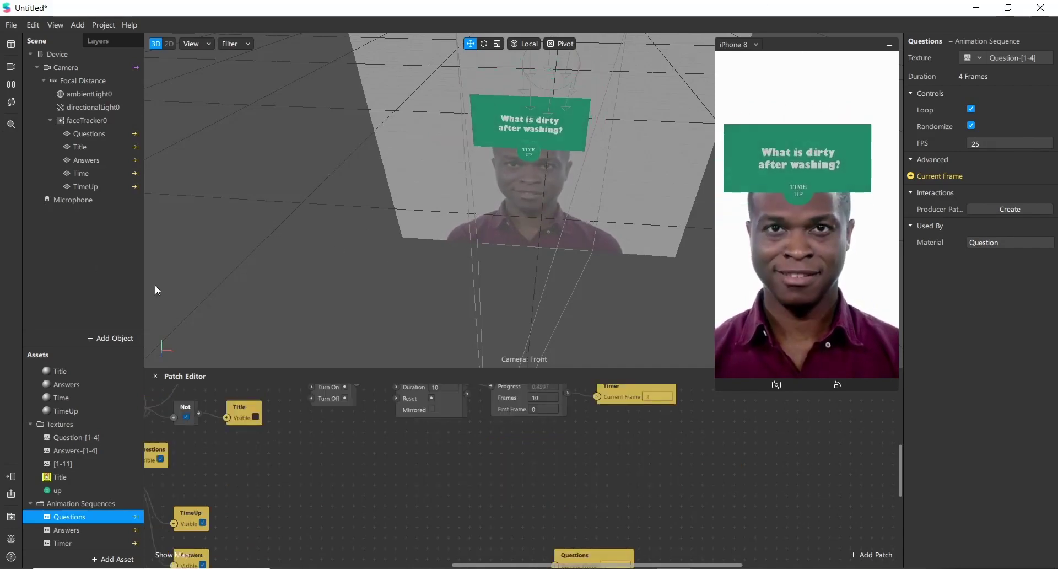
# Turn on No compression for the Question-[1-4], Answers-[1-4] and [1-11] texture sequences.
pyautogui.scroll(1, 79, 441)
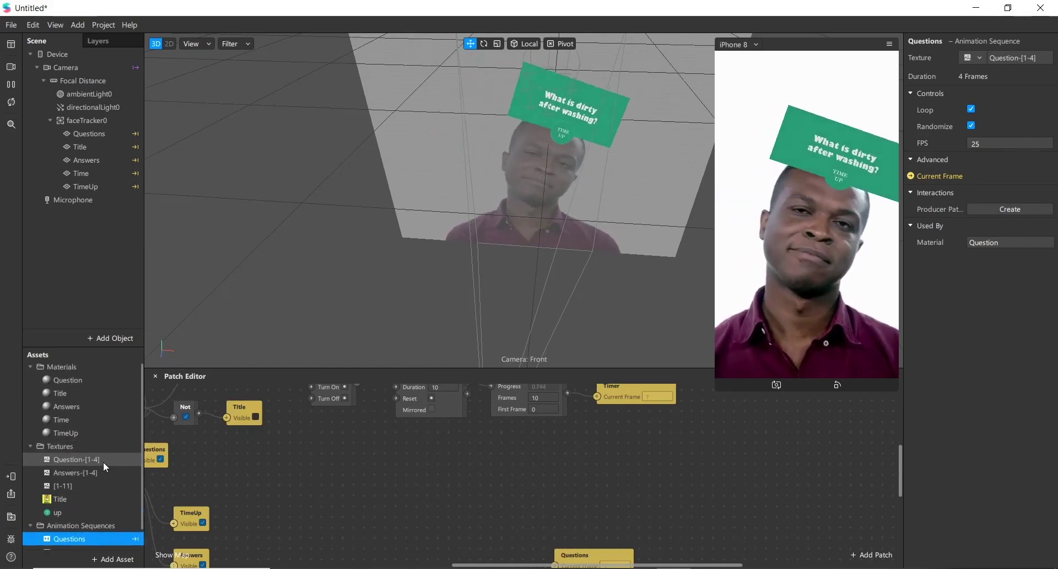
pyautogui.click(58, 447)
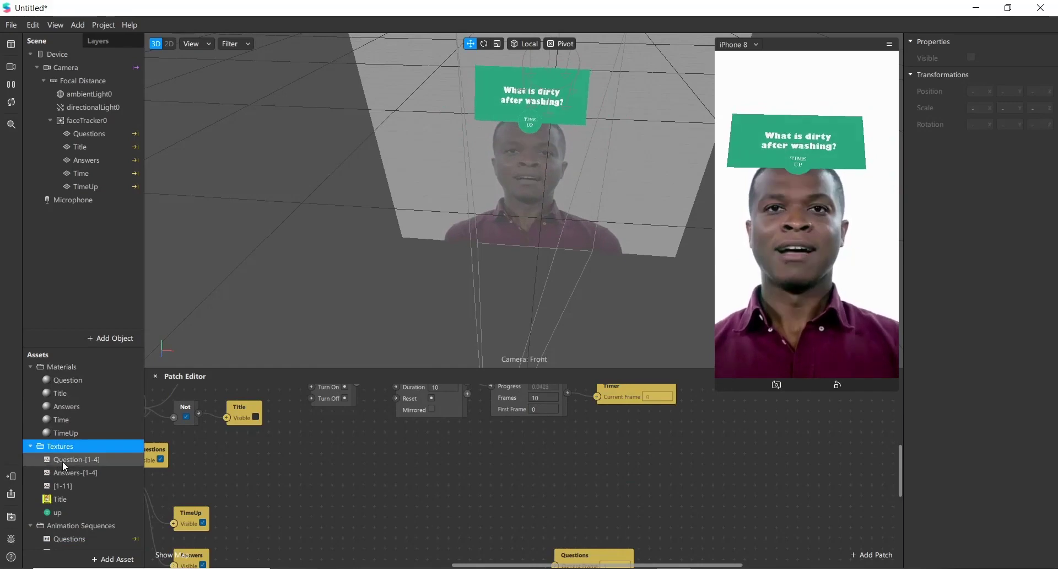
pyautogui.click(62, 460)
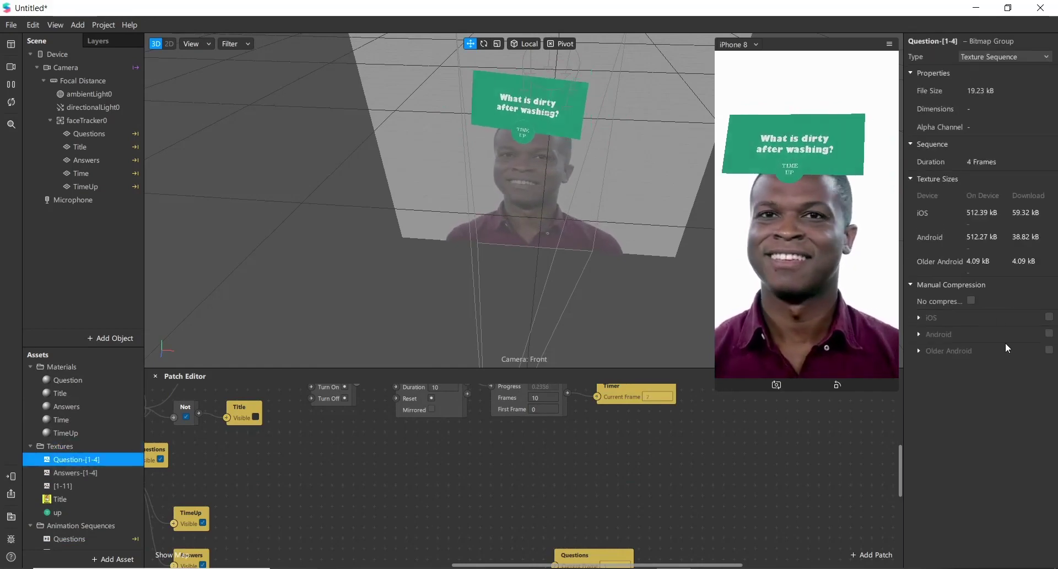
pyautogui.click(970, 301)
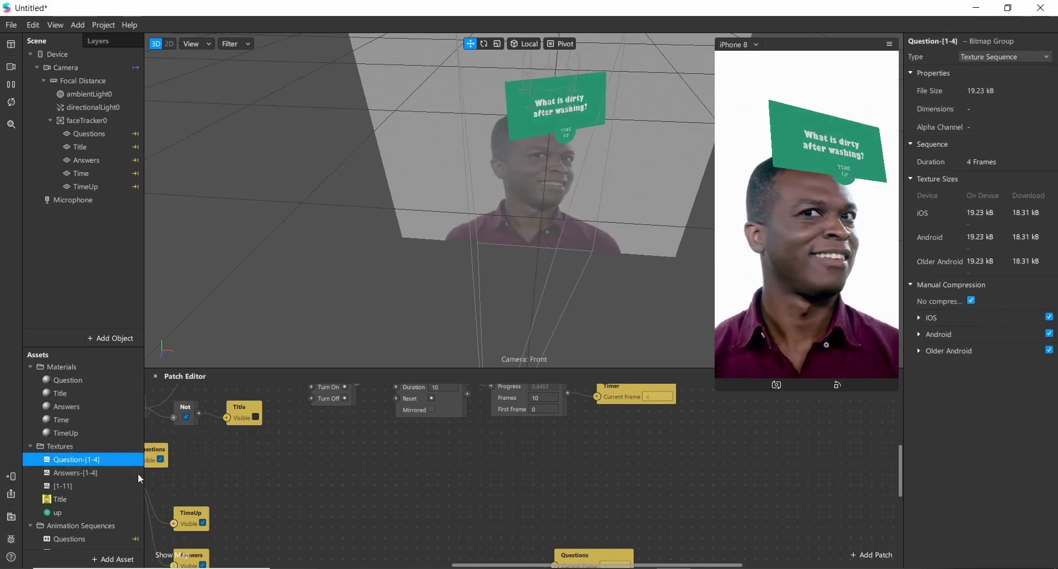
pyautogui.click(97, 472)
pyautogui.click(971, 301)
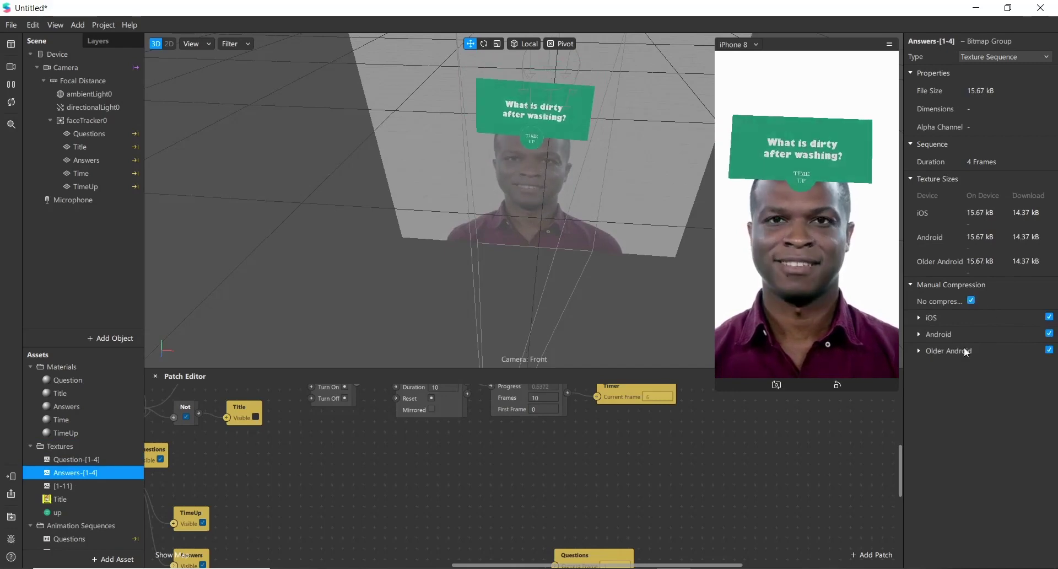
pyautogui.click(971, 301)
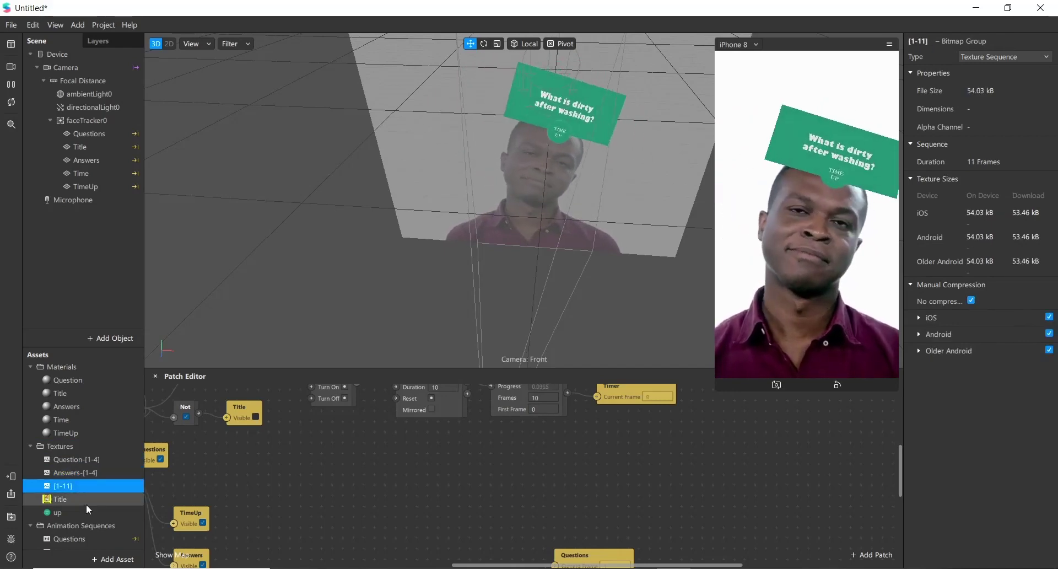
# Turn on No compression for the Title and up textures.
pyautogui.click(86, 502)
pyautogui.click(970, 315)
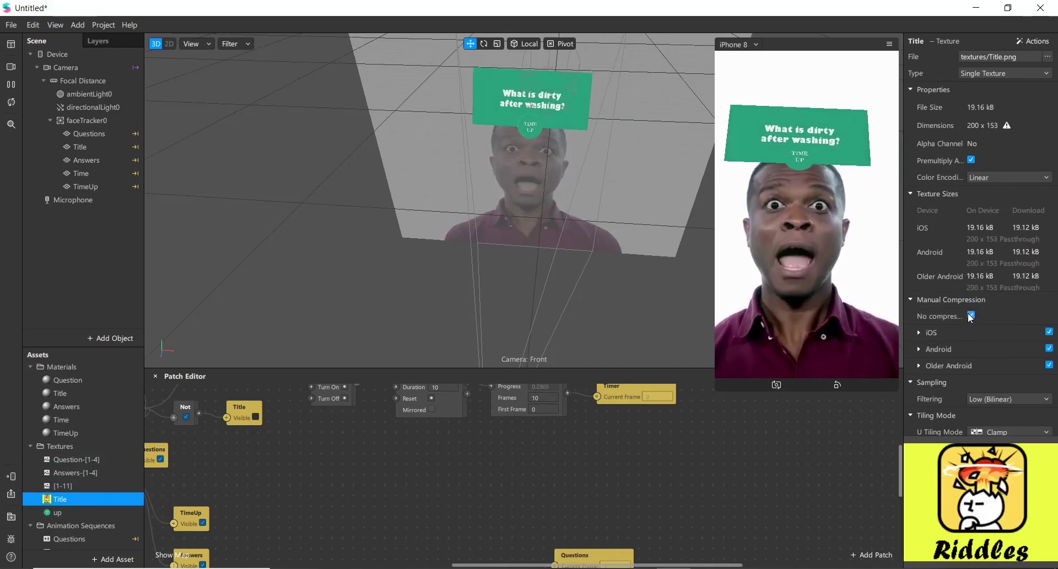
pyautogui.click(68, 512)
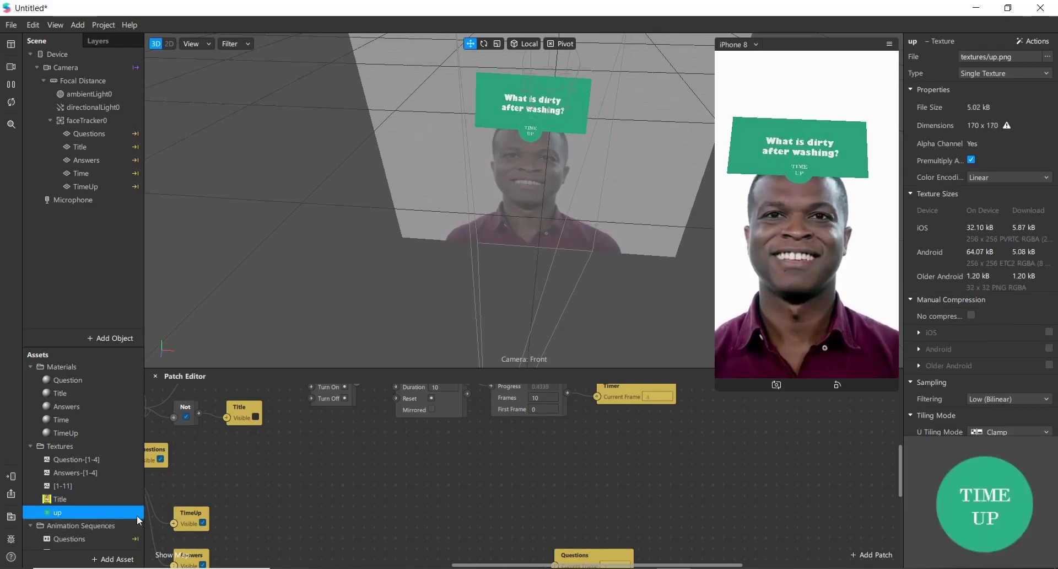
pyautogui.click(970, 313)
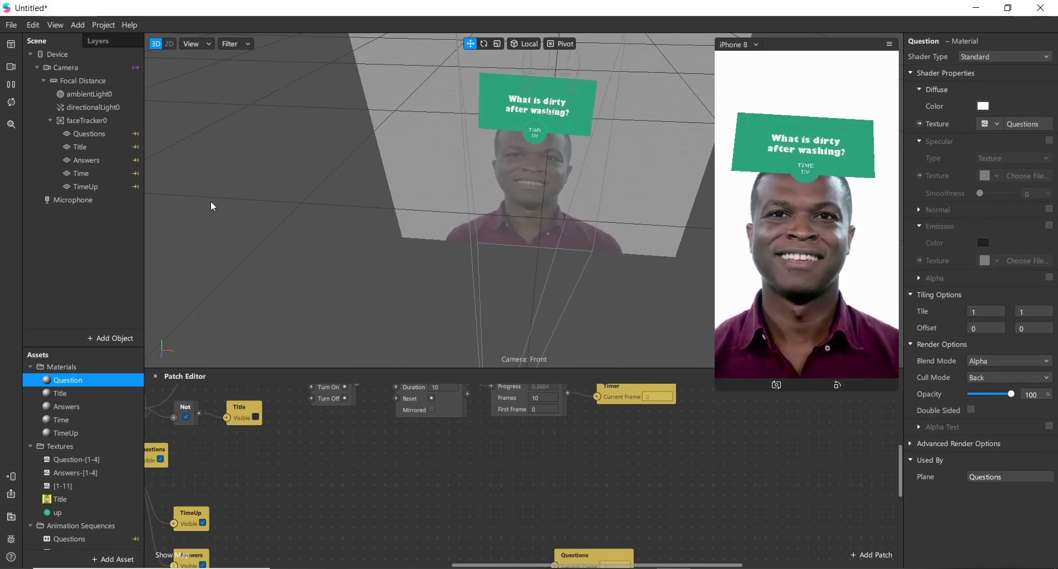
# Add the Instructions capability in the project properties.
pyautogui.click(100, 24)
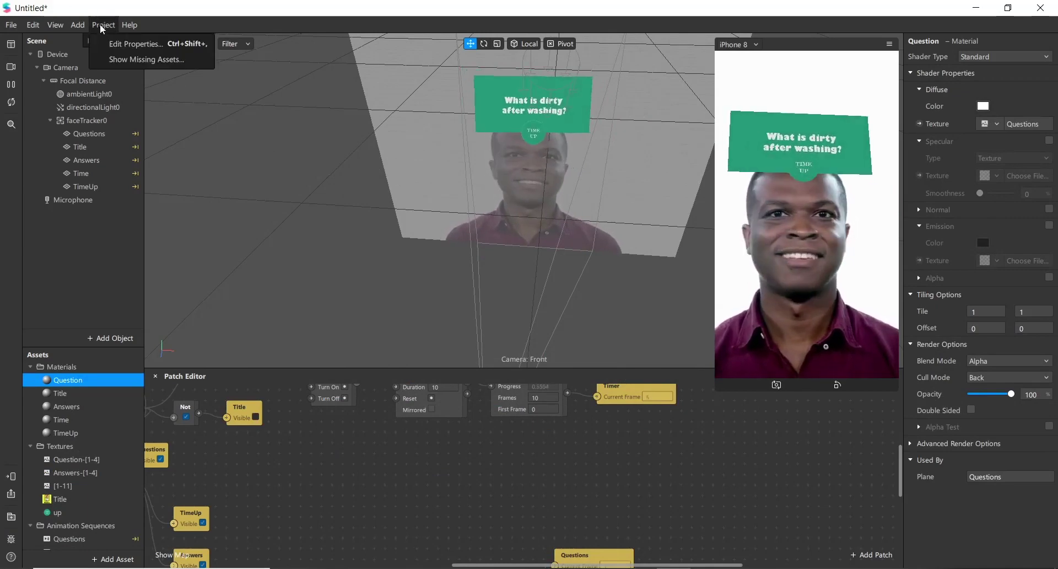
pyautogui.click(123, 38)
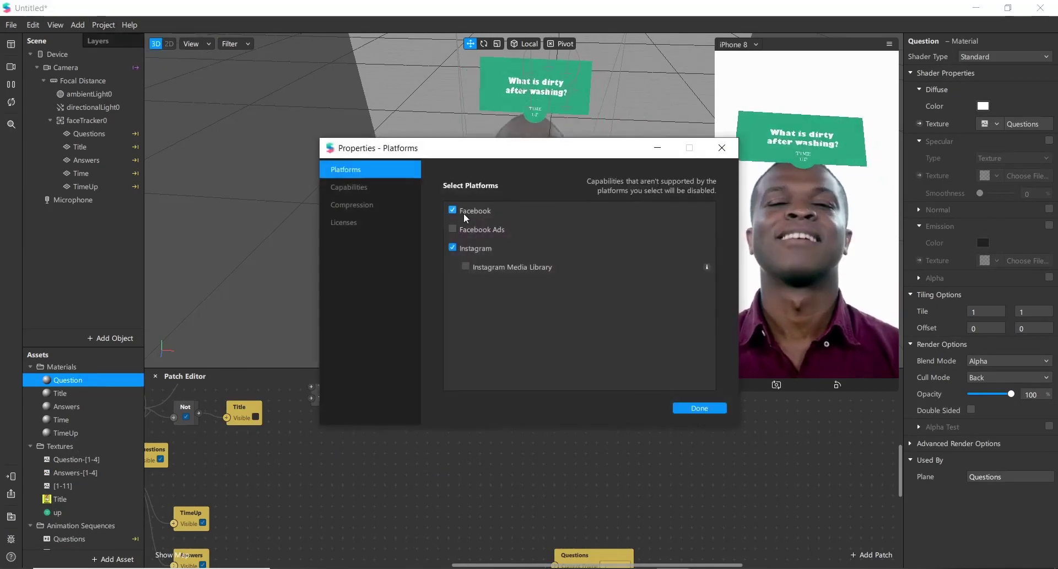
pyautogui.click(363, 186)
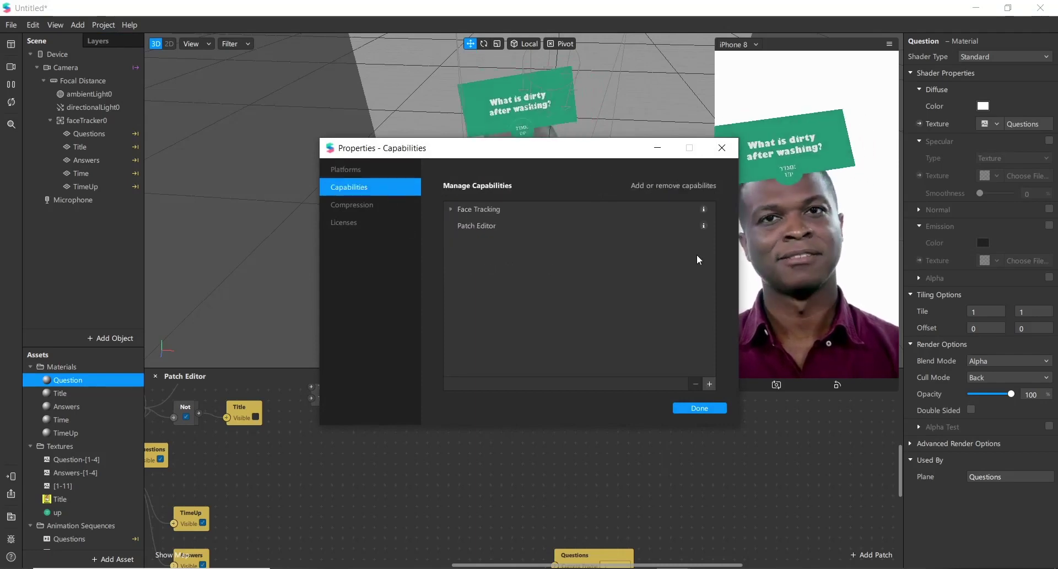
pyautogui.click(710, 384)
pyautogui.write('ins')
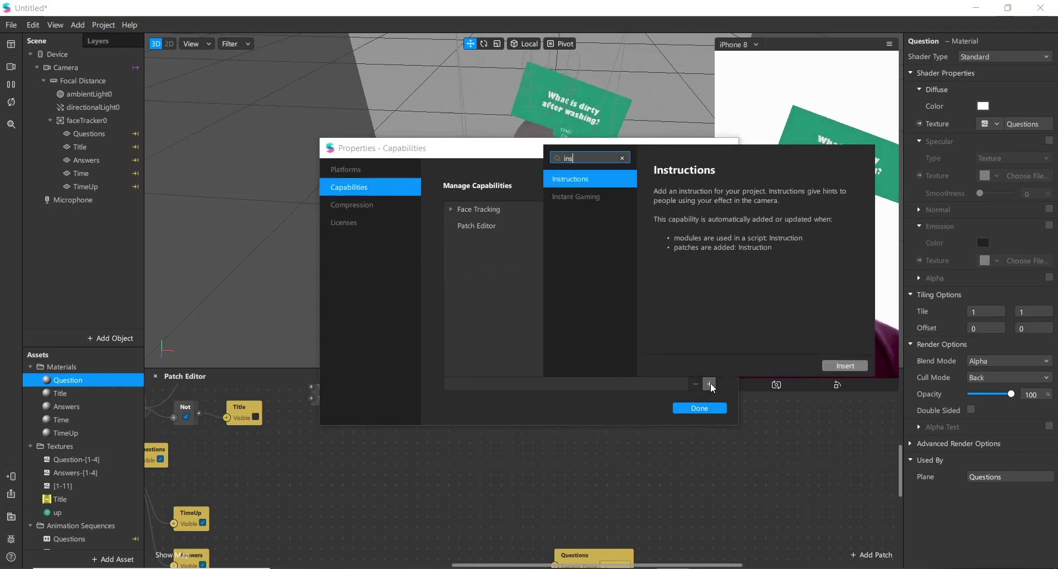
pyautogui.press('Return')
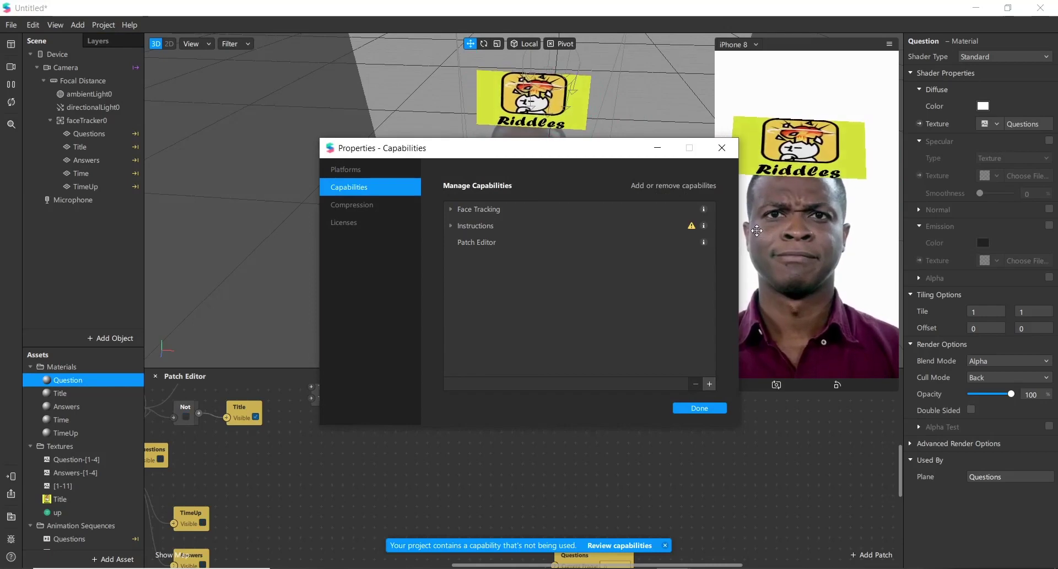
# Switch the Instructions capability from automatic to custom instructions and open the list of available instructions.
pyautogui.click(451, 226)
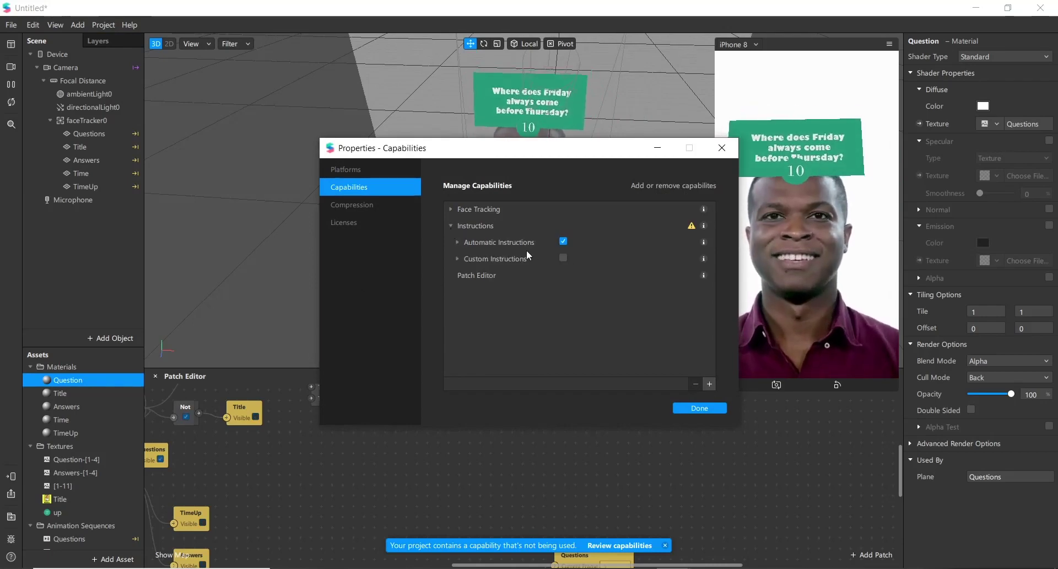
pyautogui.click(561, 257)
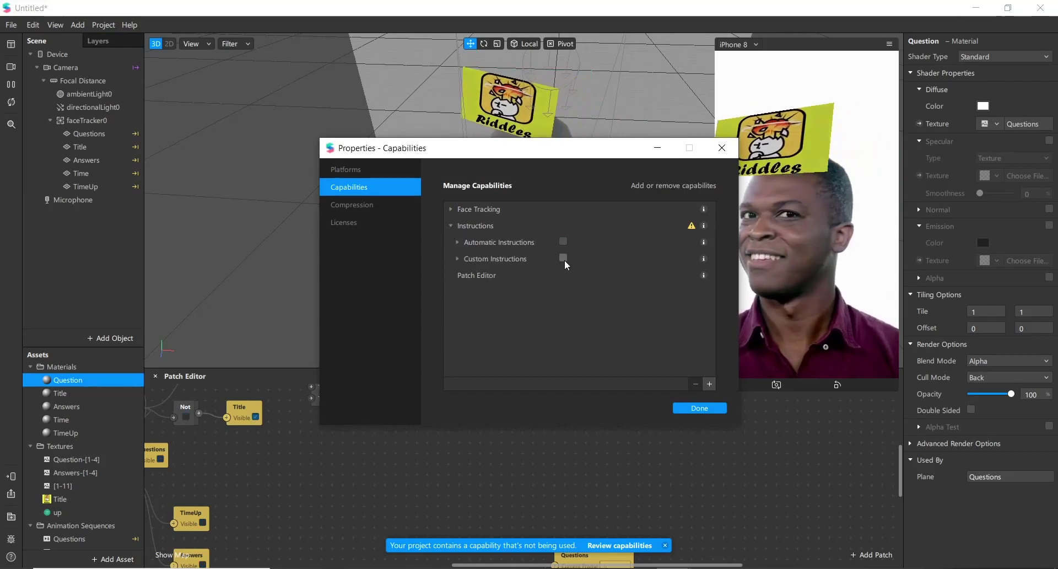
pyautogui.click(458, 257)
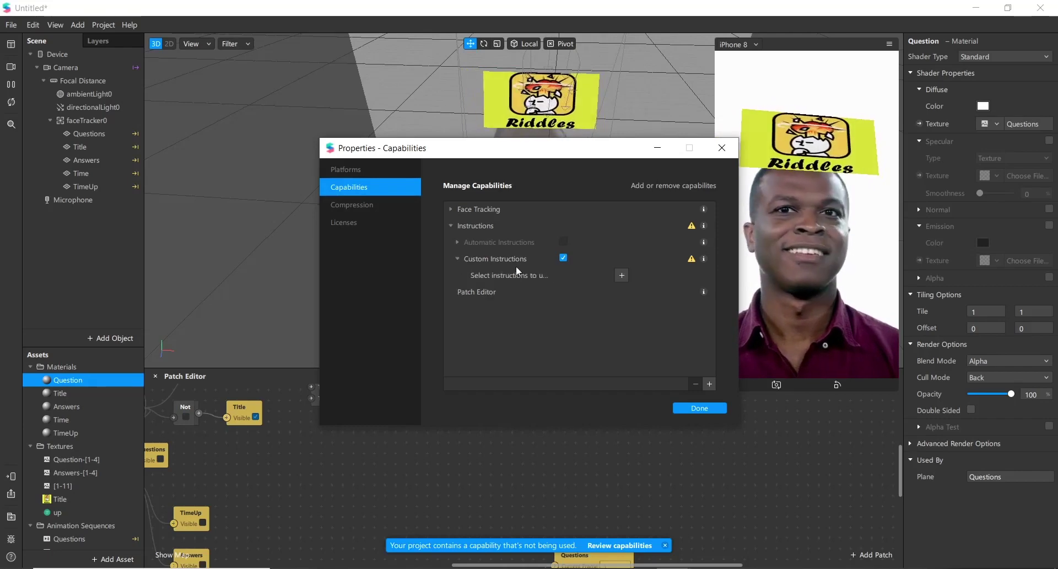
pyautogui.click(621, 275)
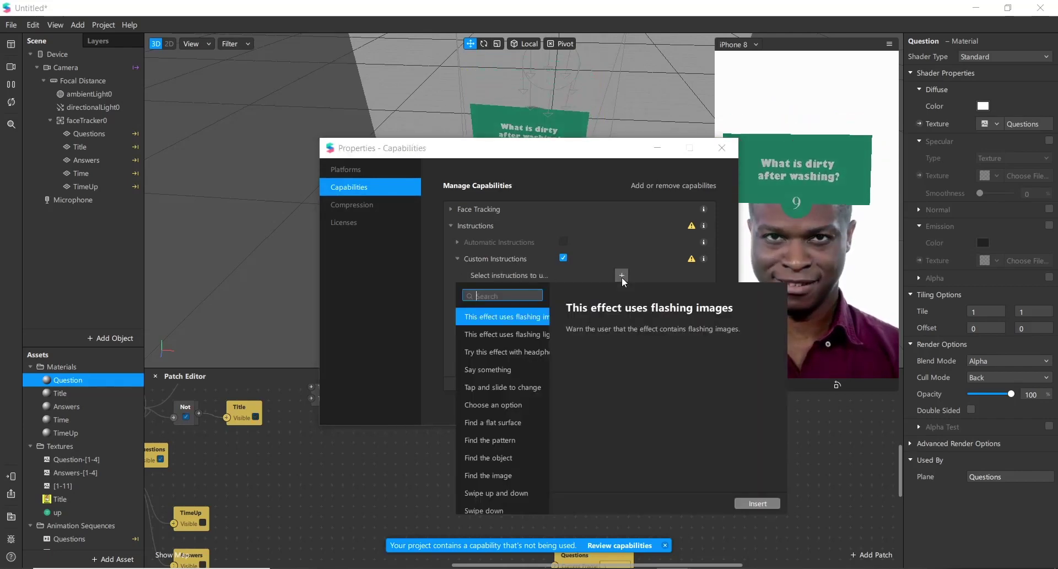
pyautogui.write('ta')
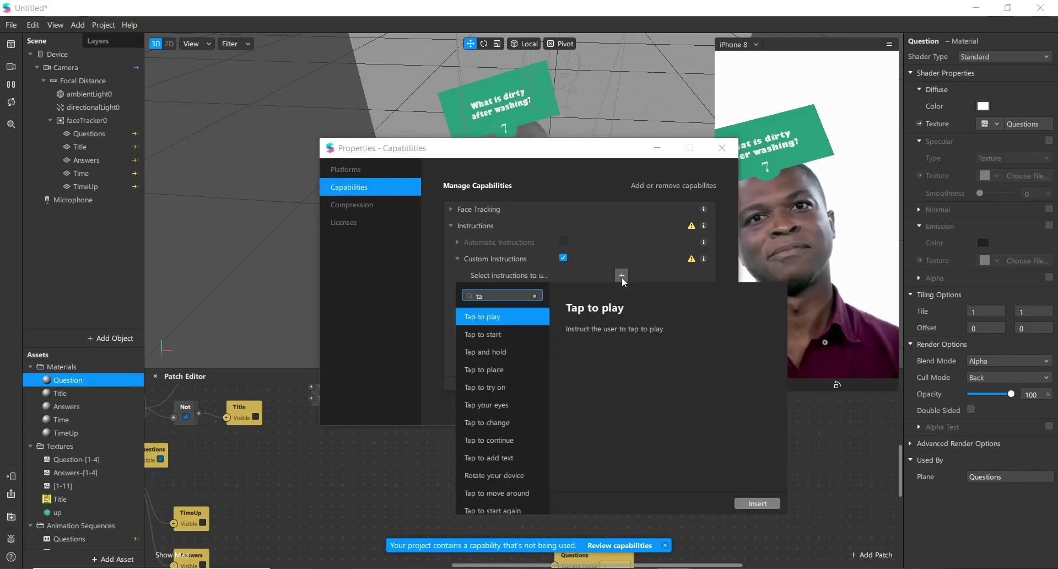
pyautogui.press('Down')
pyautogui.press('Down')
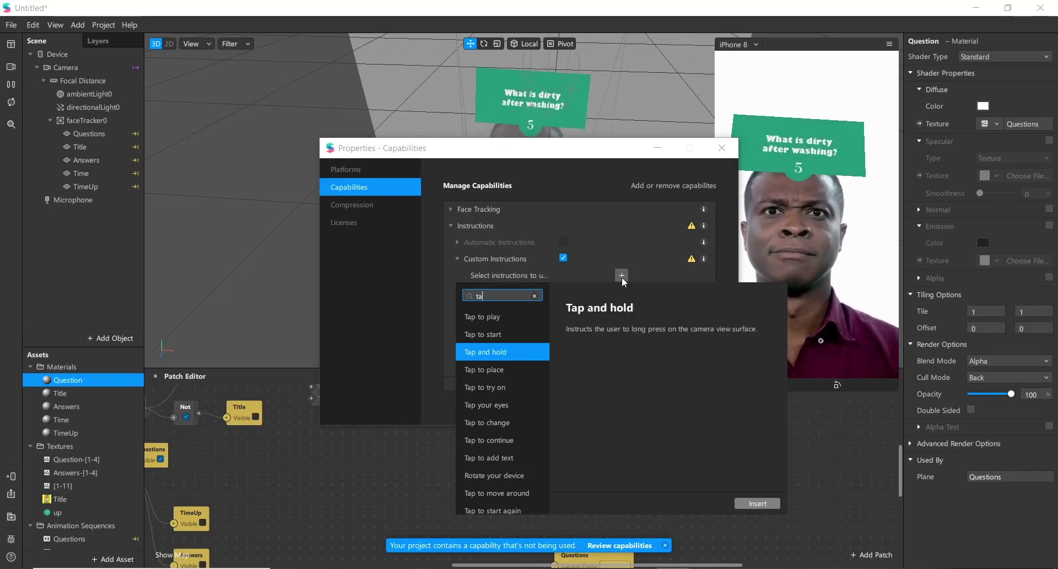
pyautogui.press('BackSpace')
pyautogui.press('BackSpace')
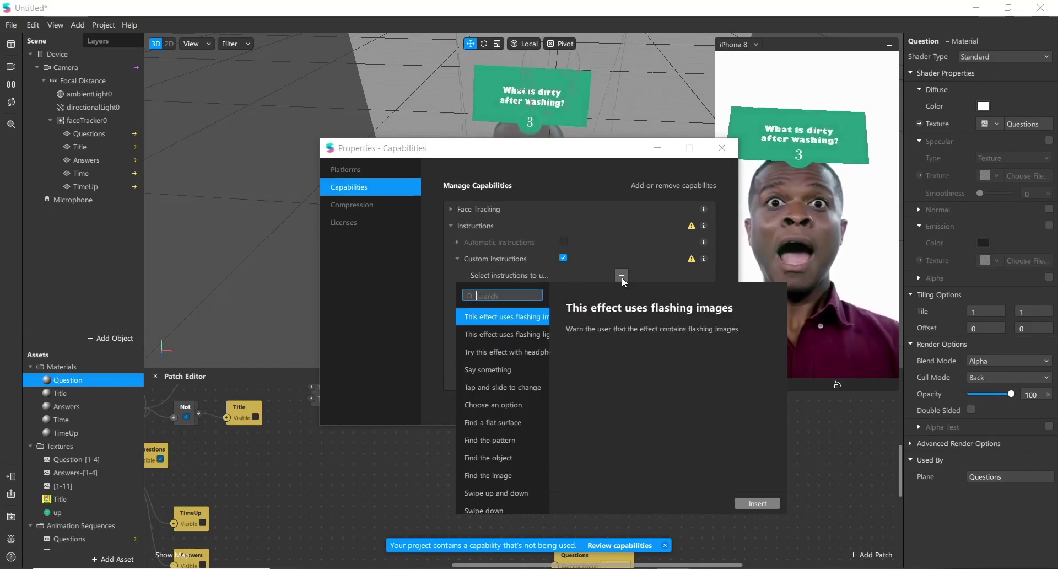
pyautogui.write('fi')
pyautogui.press('BackSpace')
pyautogui.press('BackSpace')
# Find and insert the custom instruction "Tap and hold record to start" and finish editing the project properties.
pyautogui.write('ta')
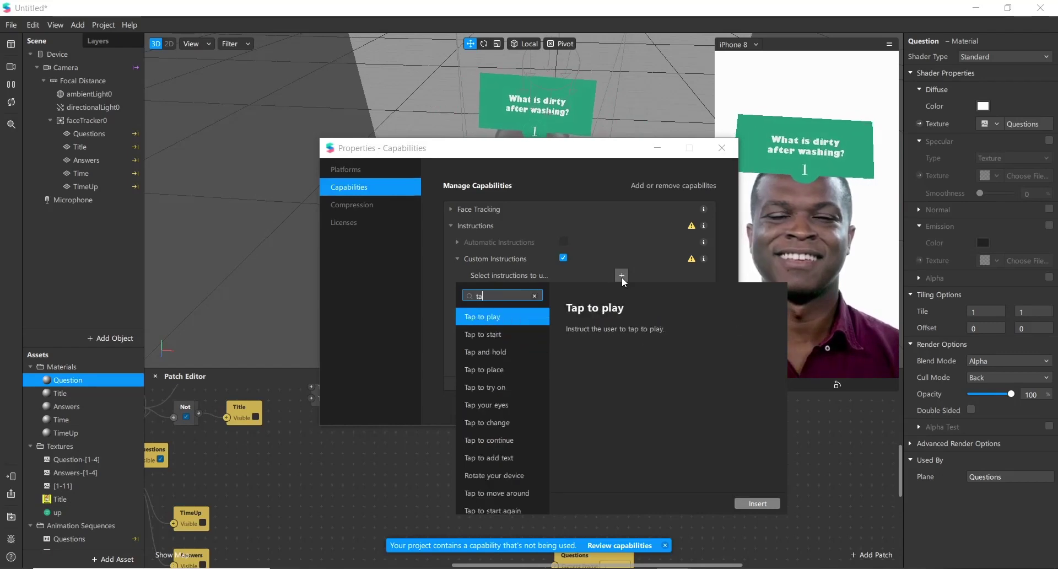
pyautogui.write('k')
pyautogui.press('BackSpace')
pyautogui.press('BackSpace')
pyautogui.write('ap ')
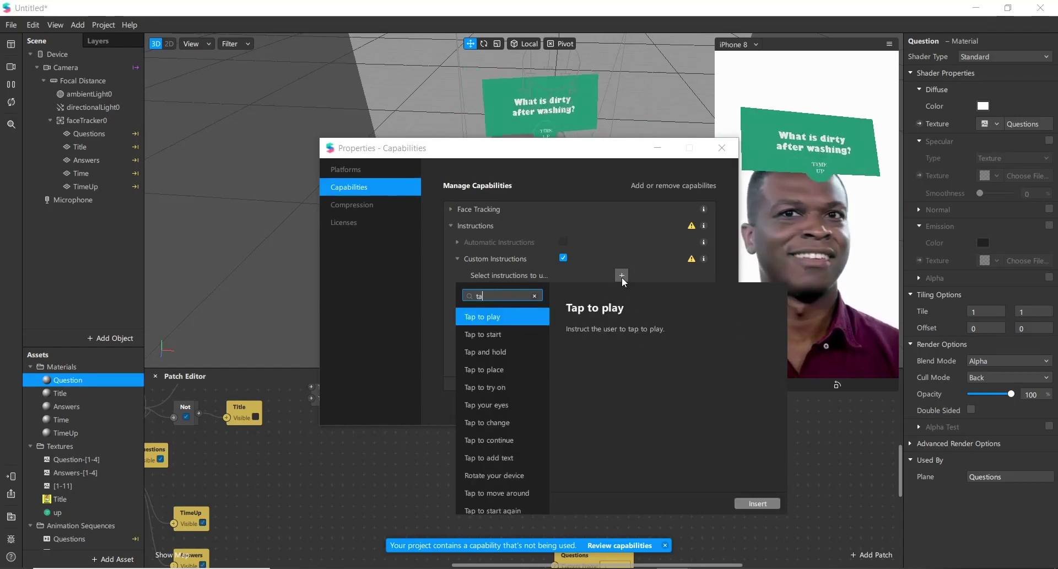
pyautogui.write('an')
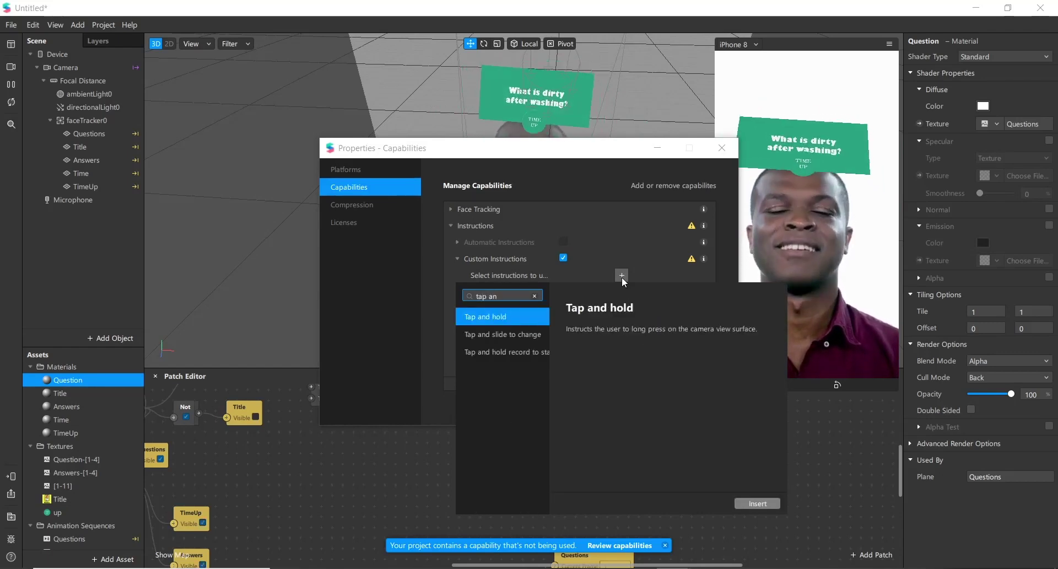
pyautogui.press('Down')
pyautogui.press('Down')
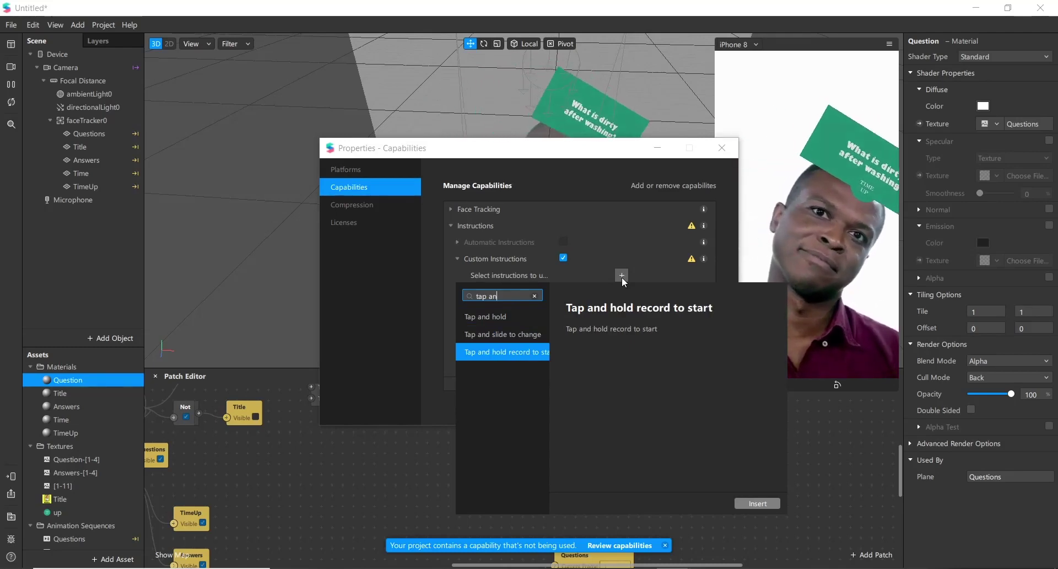
pyautogui.press('Return')
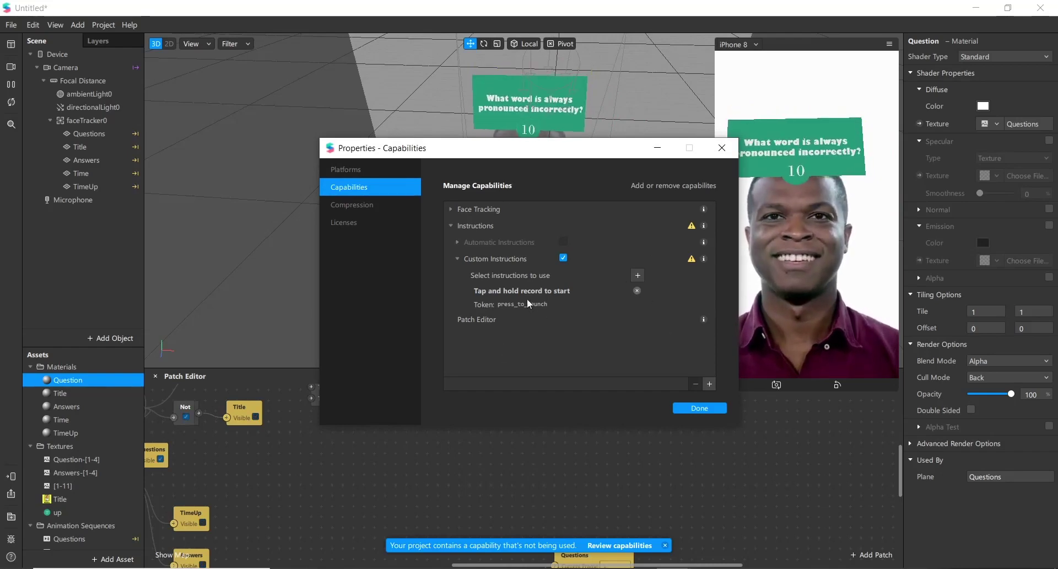
pyautogui.click(692, 409)
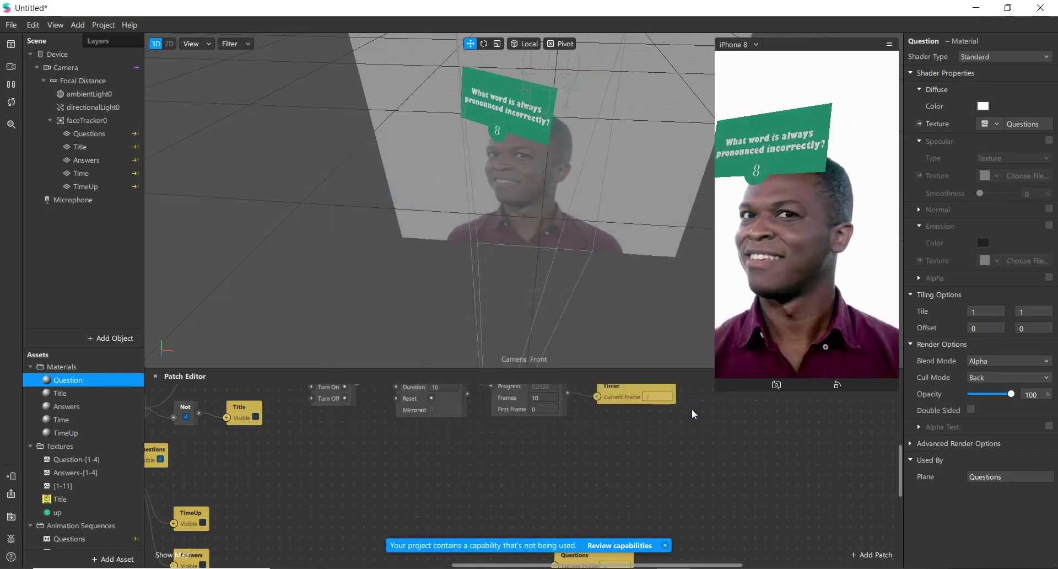
# Create Instruction on Opening patches for the Device's custom instruction.
pyautogui.click(57, 54)
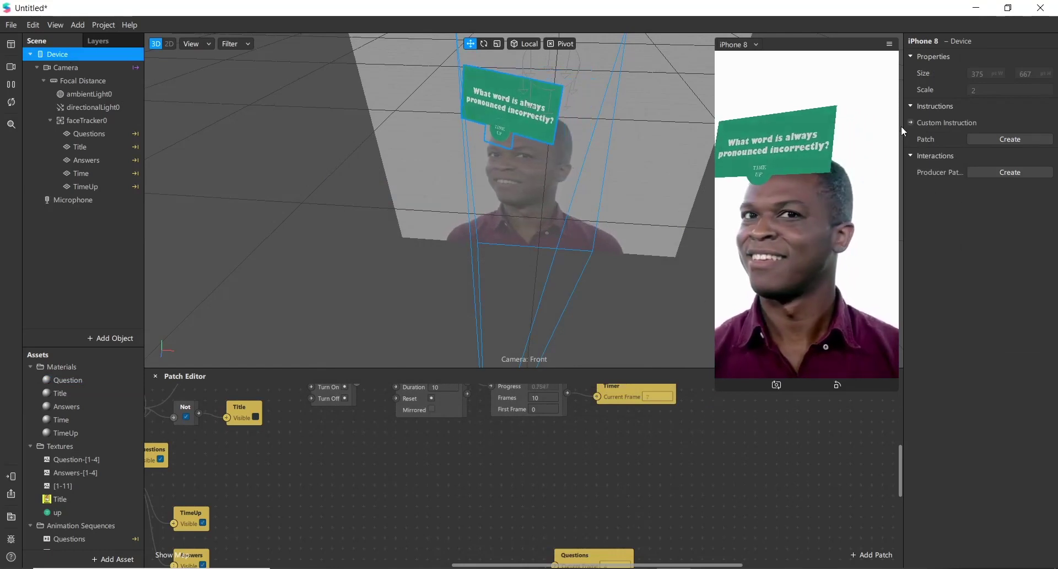
pyautogui.click(1010, 139)
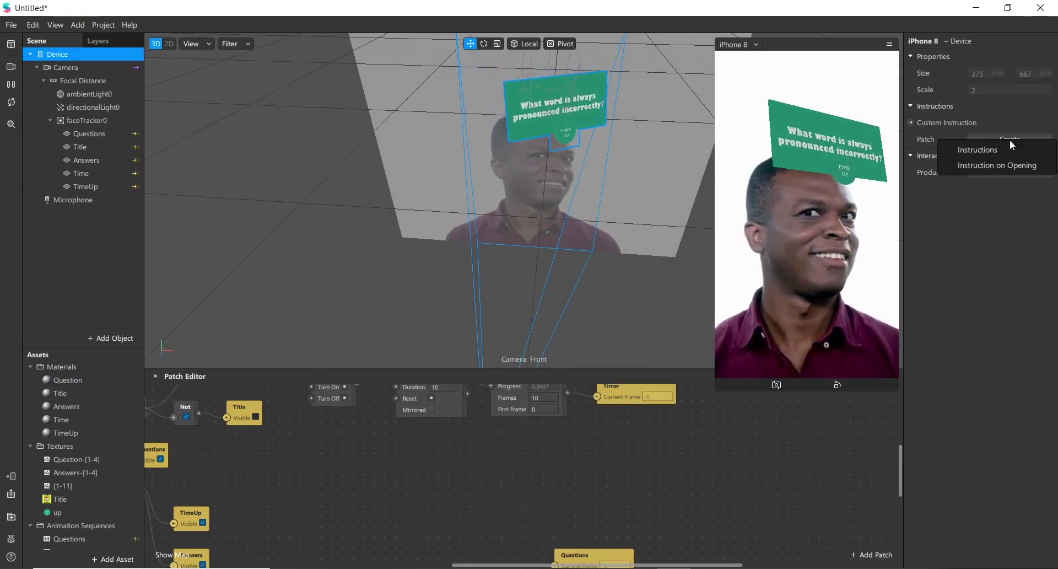
pyautogui.click(976, 164)
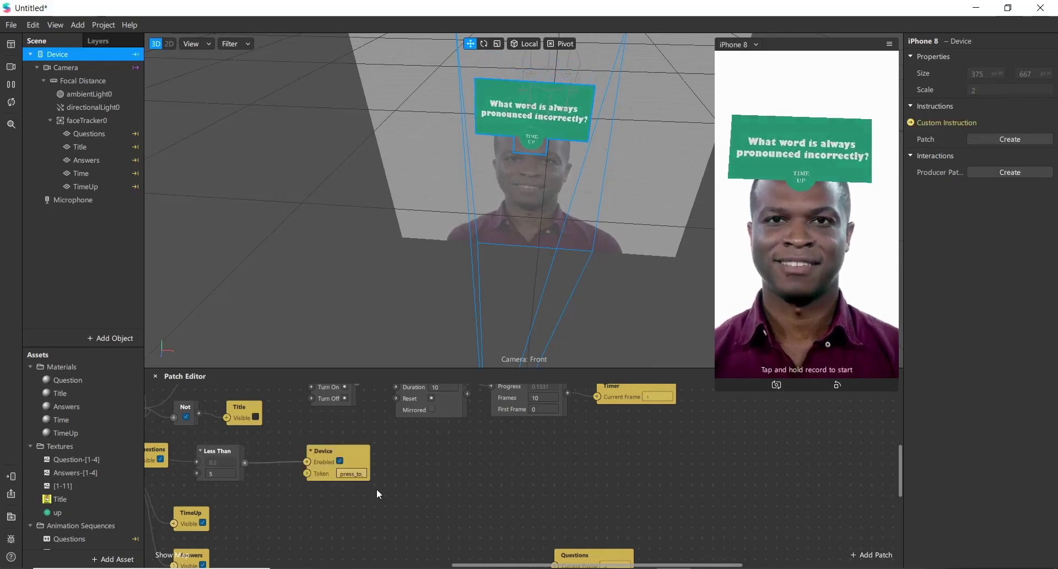
# Set the comparison value of the Less Than patch feeding Device to 6.
pyautogui.click(221, 474)
pyautogui.write('5')
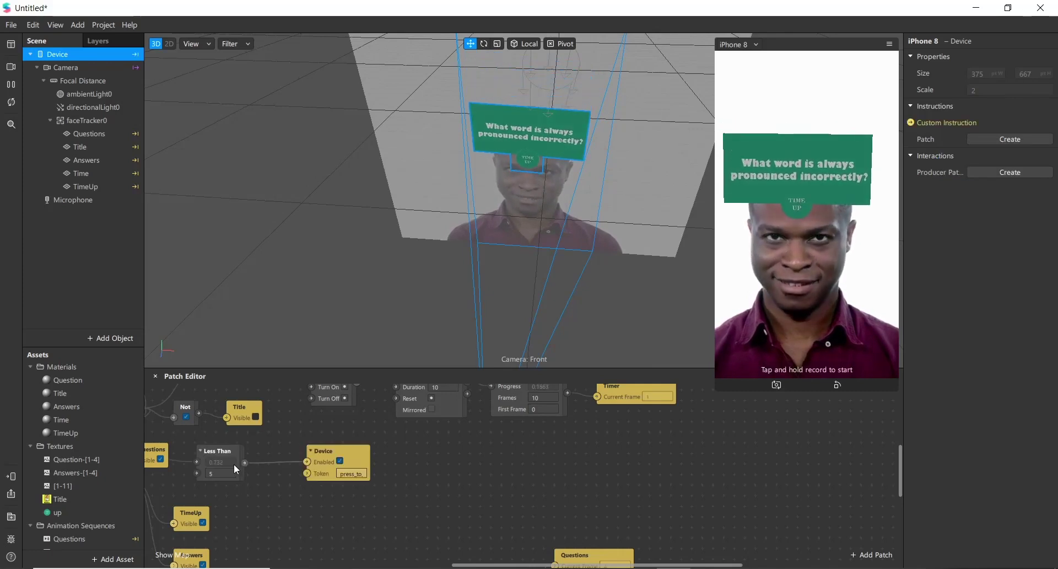
pyautogui.press('BackSpace')
pyautogui.write('6')
pyautogui.press('Return')
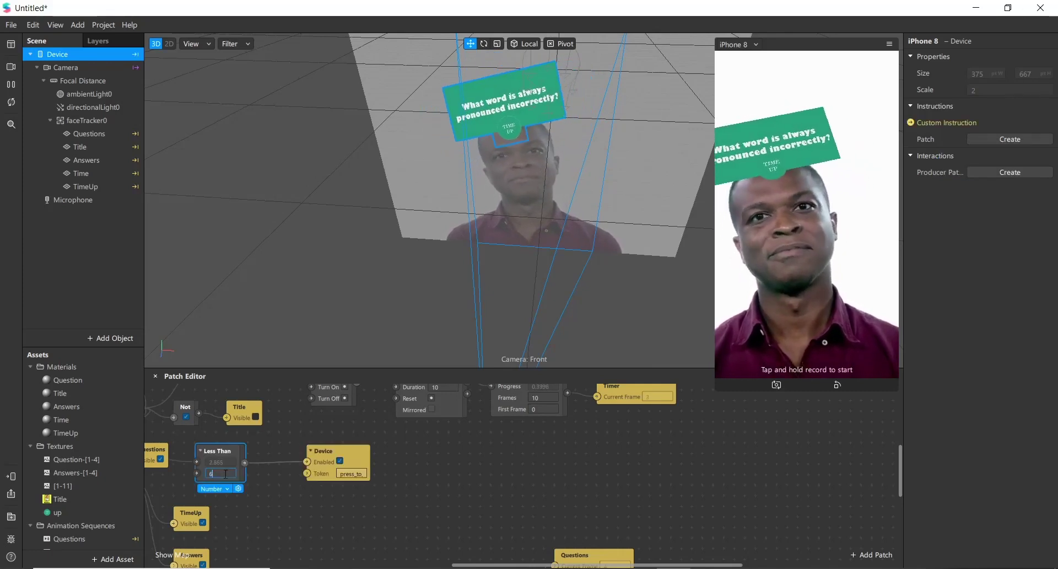
pyautogui.click(298, 503)
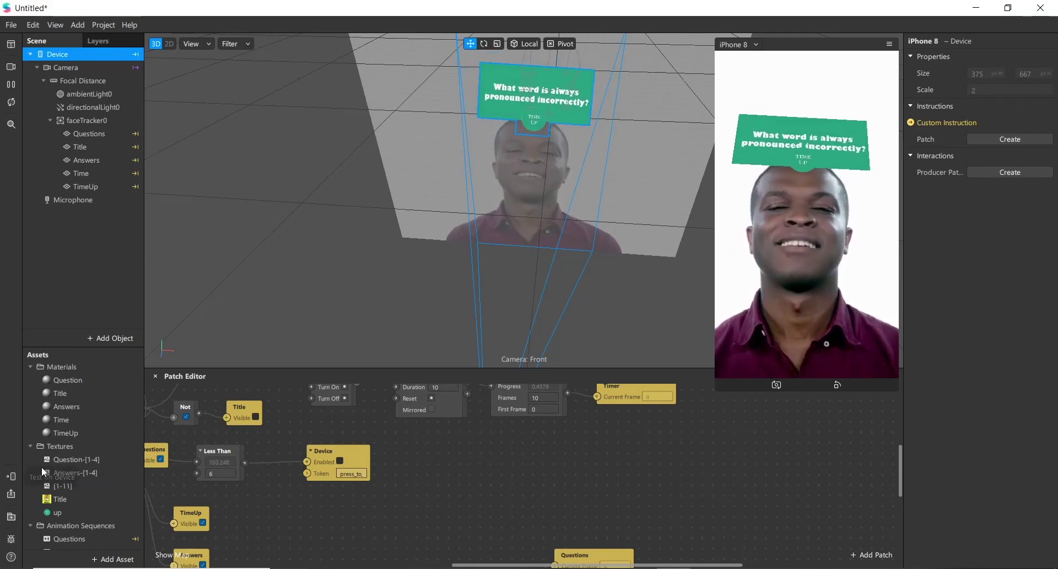
# Send the effect to the Facebook Camera for testing and reveal its test link.
pyautogui.click(11, 477)
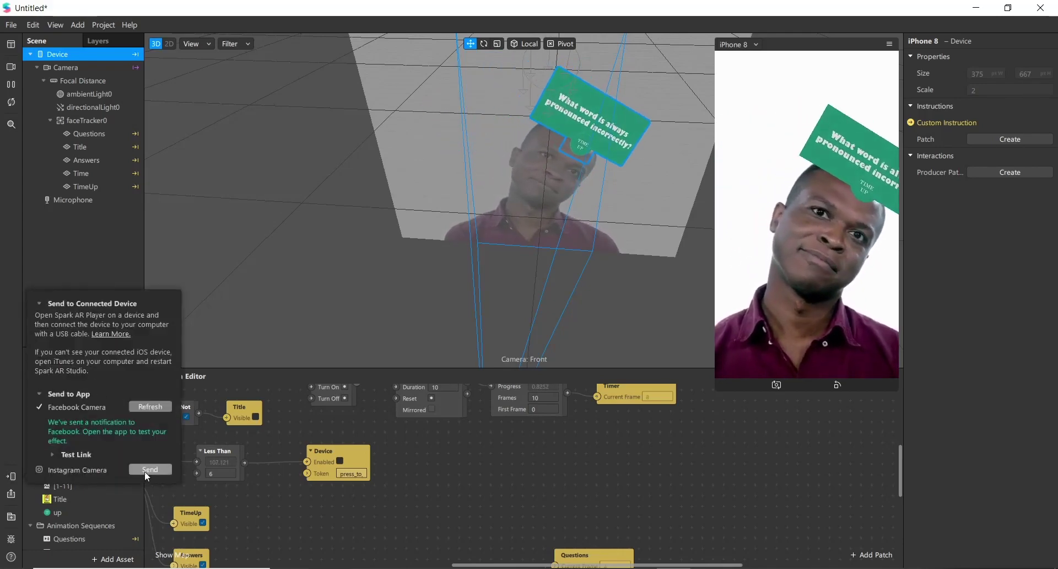
pyautogui.click(54, 453)
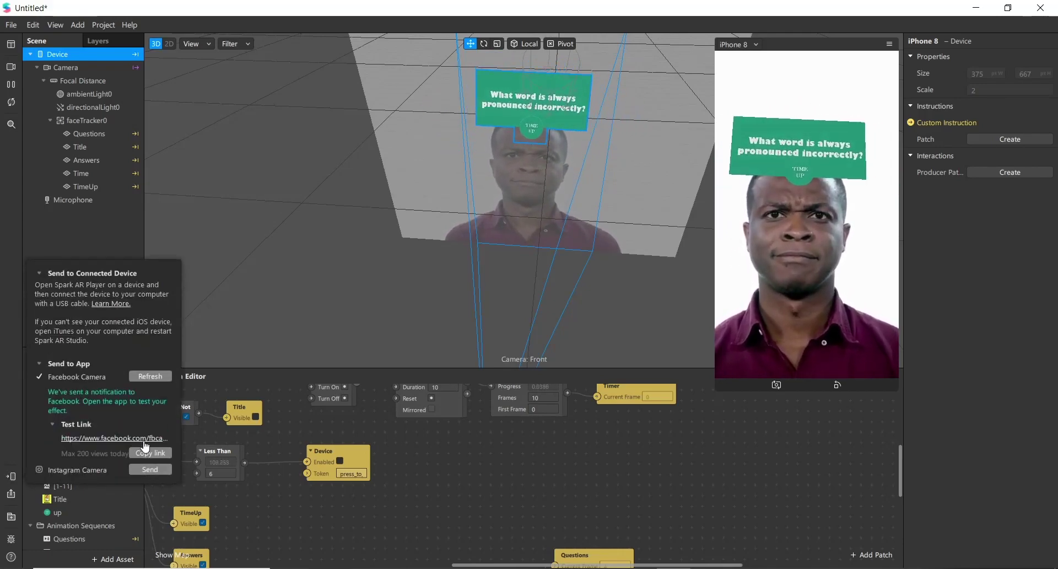
pyautogui.click(541, 503)
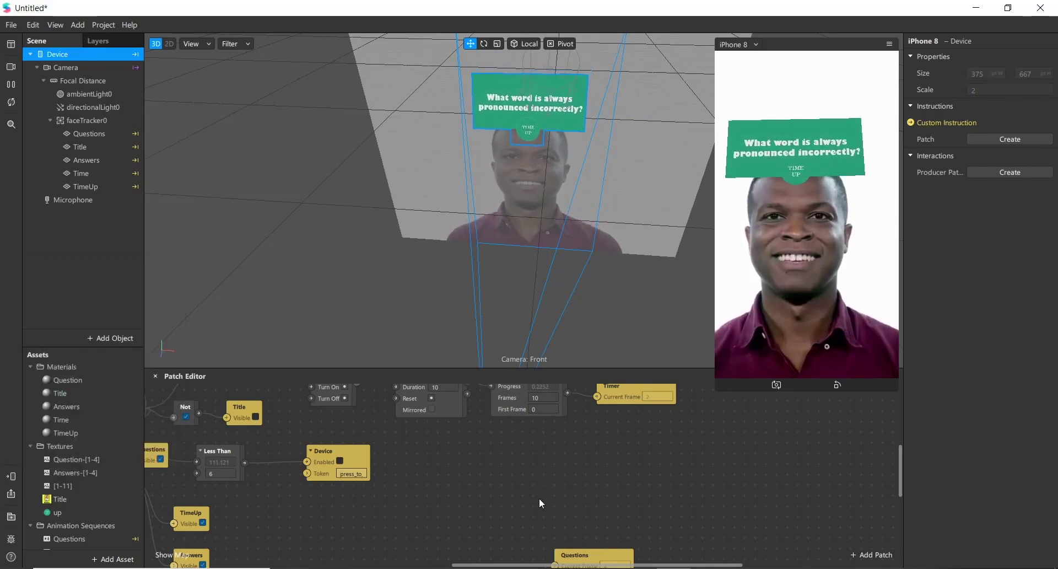